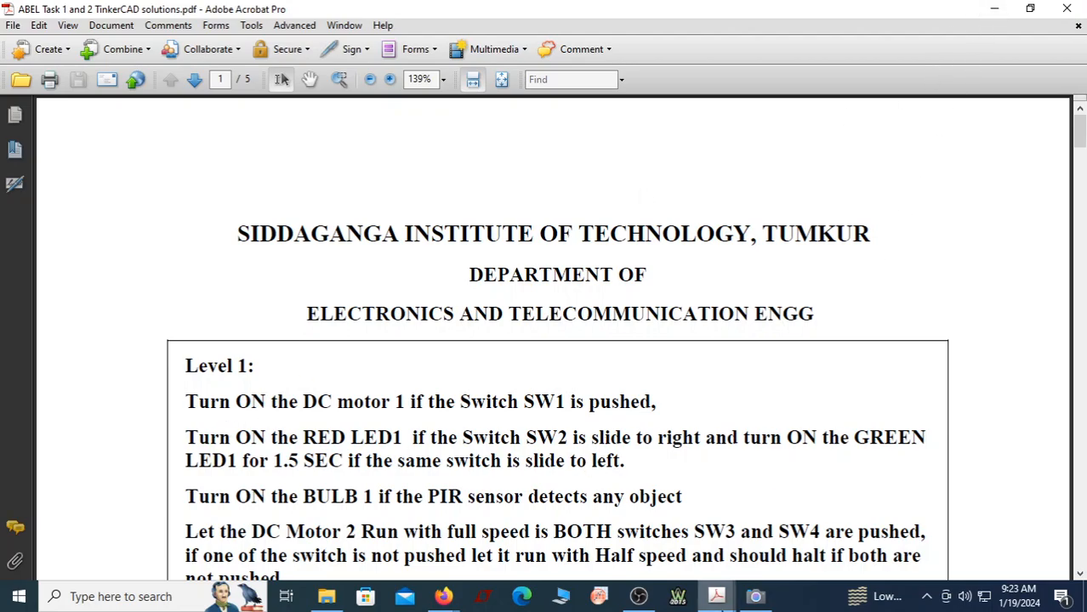
# Open ABEL Task 1 and 2 Ckts.pdf, review the Task #1 circuit diagram, and fit it into a smaller floating window.
pyautogui.moveTo(732, 602)
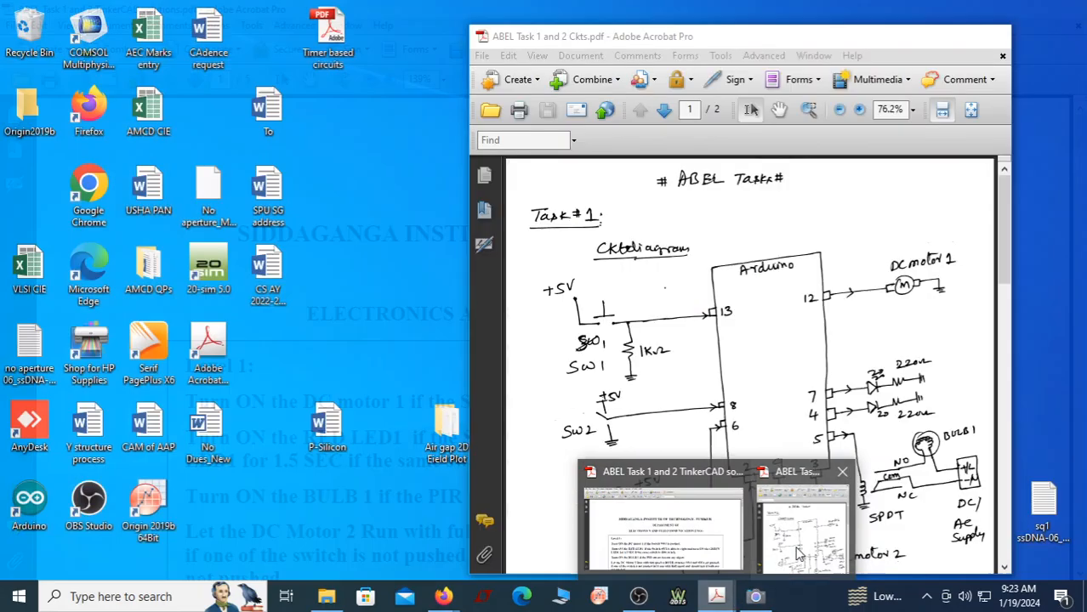
pyautogui.click(803, 532)
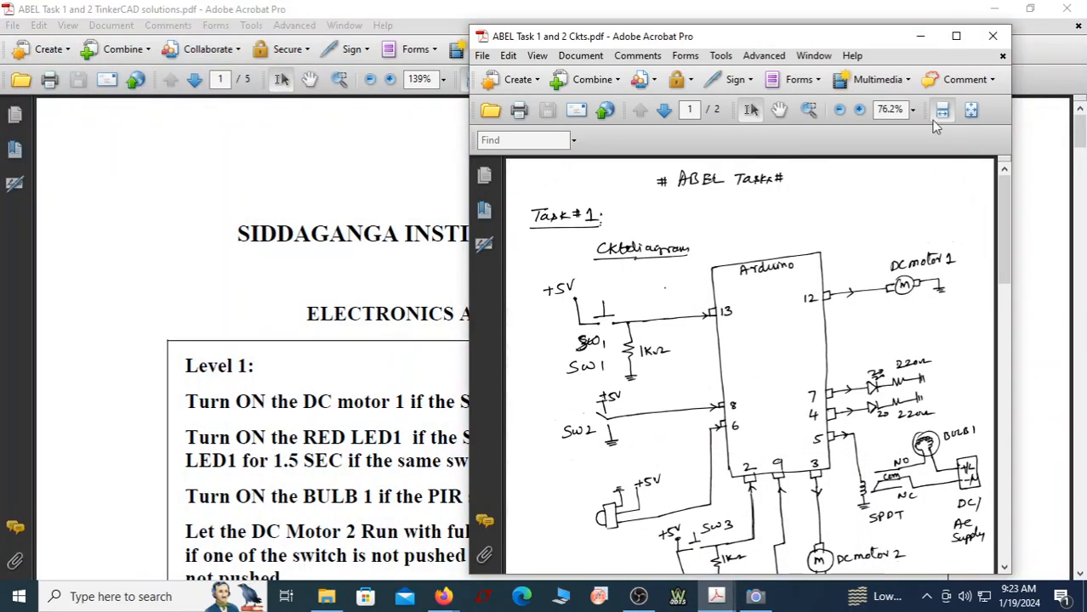
pyautogui.click(956, 35)
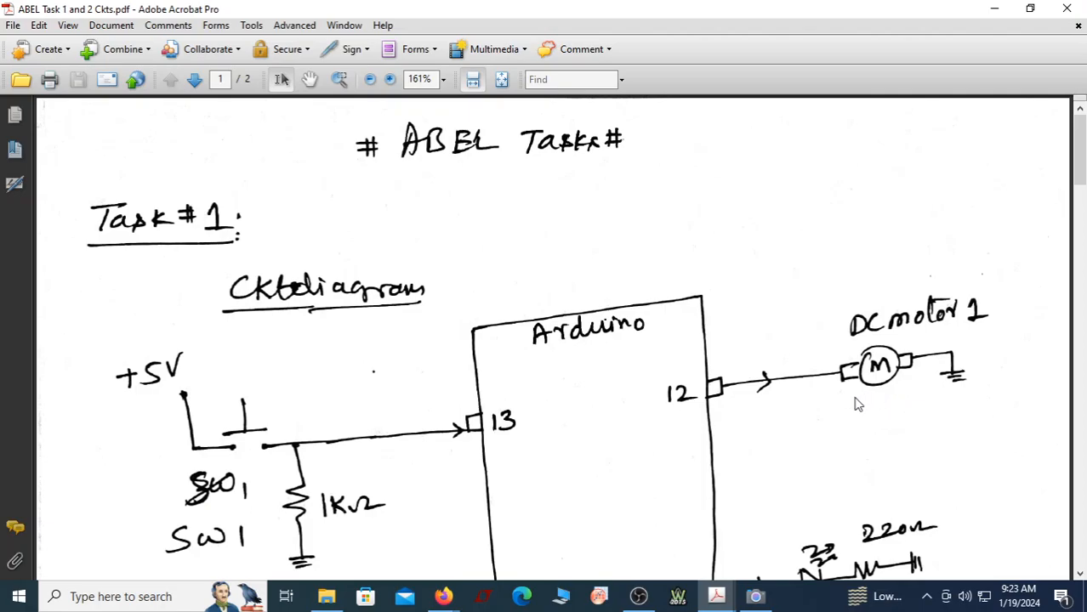
pyautogui.scroll(-5, 284, 422)
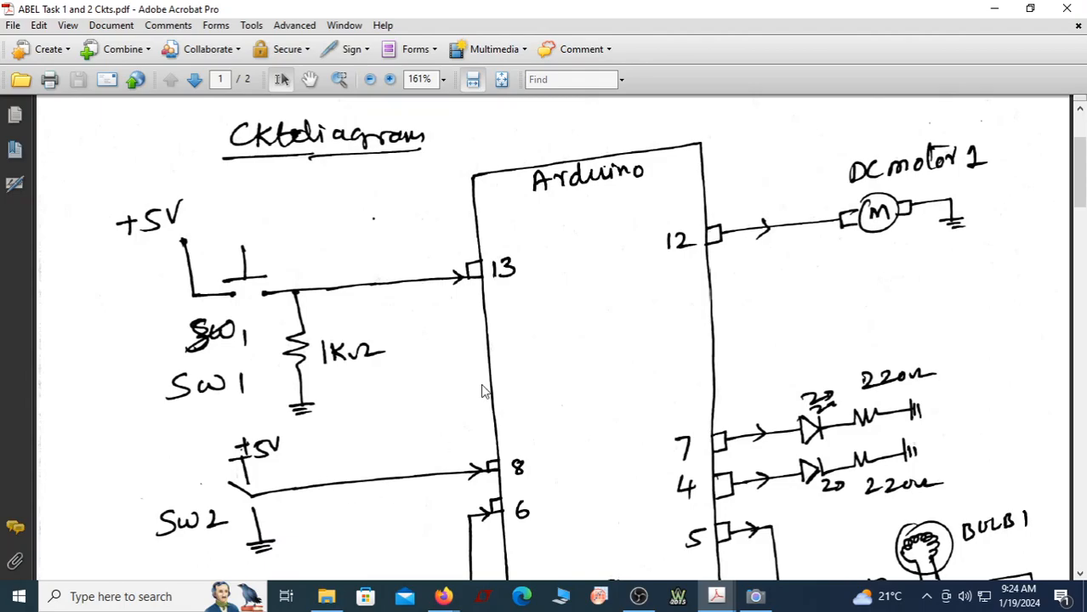
pyautogui.doubleClick(606, 7)
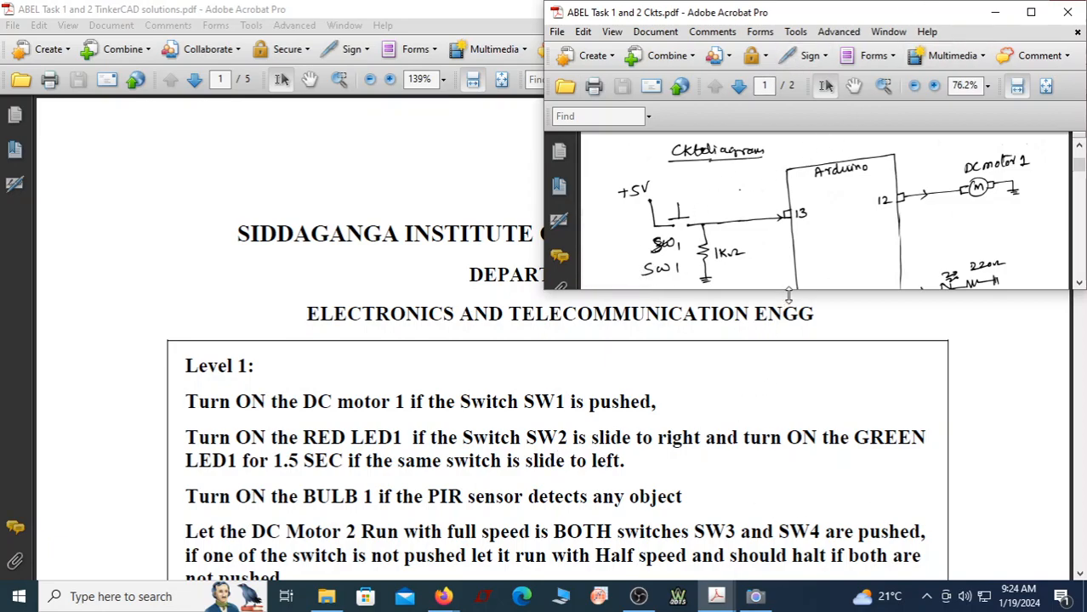
pyautogui.moveTo(790, 292); pyautogui.dragTo(792, 472)
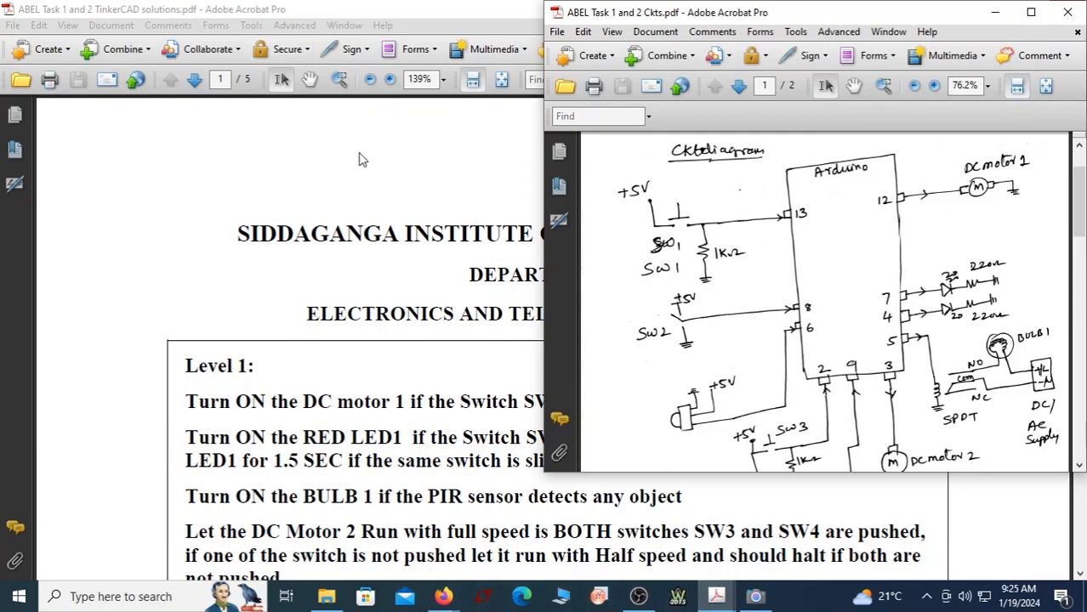
# Switch to the ABEL TASK1 circuit in Tinkercad, examine the sw2 and LED wiring, and bring up the circuit diagram PDF for comparison.
pyautogui.moveTo(444, 598)
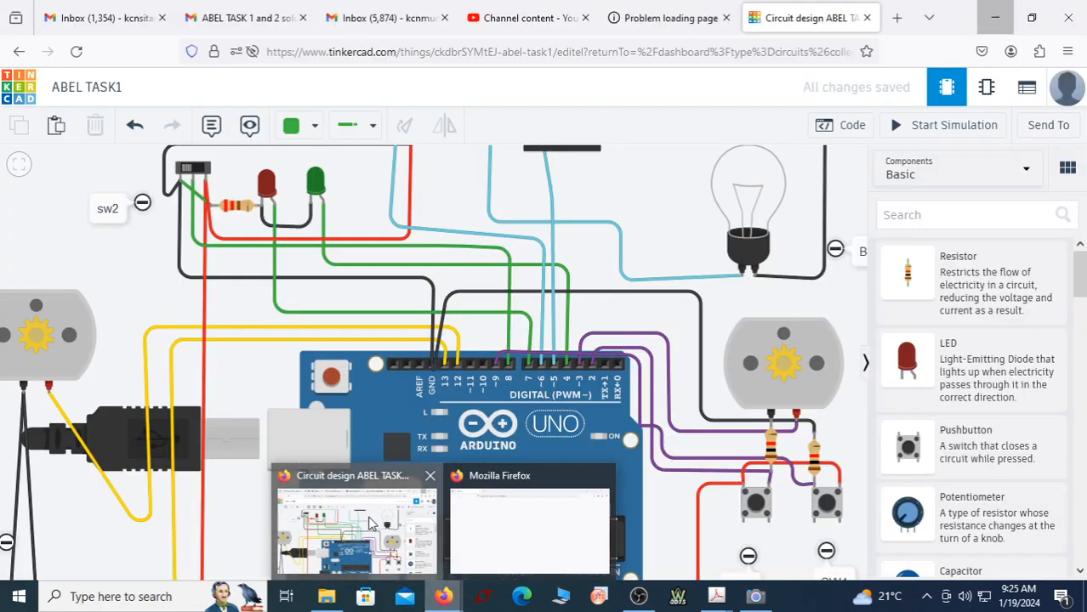
pyautogui.click(371, 525)
pyautogui.scroll(-5, 490, 399)
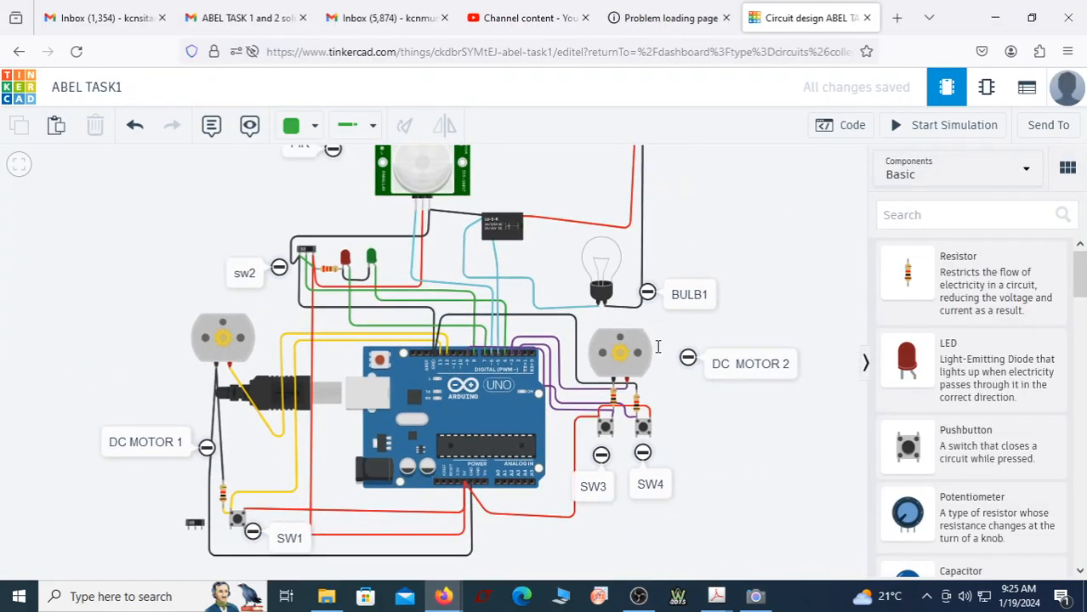
pyautogui.scroll(4, 416, 422)
pyautogui.moveTo(256, 325); pyautogui.dragTo(345, 477)
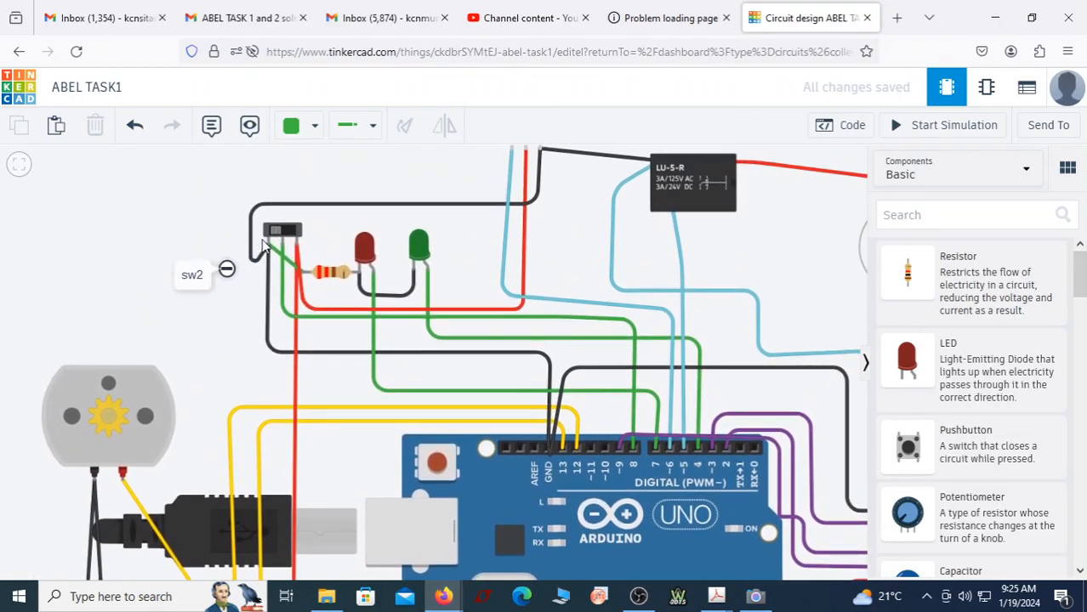
pyautogui.scroll(3, 335, 245)
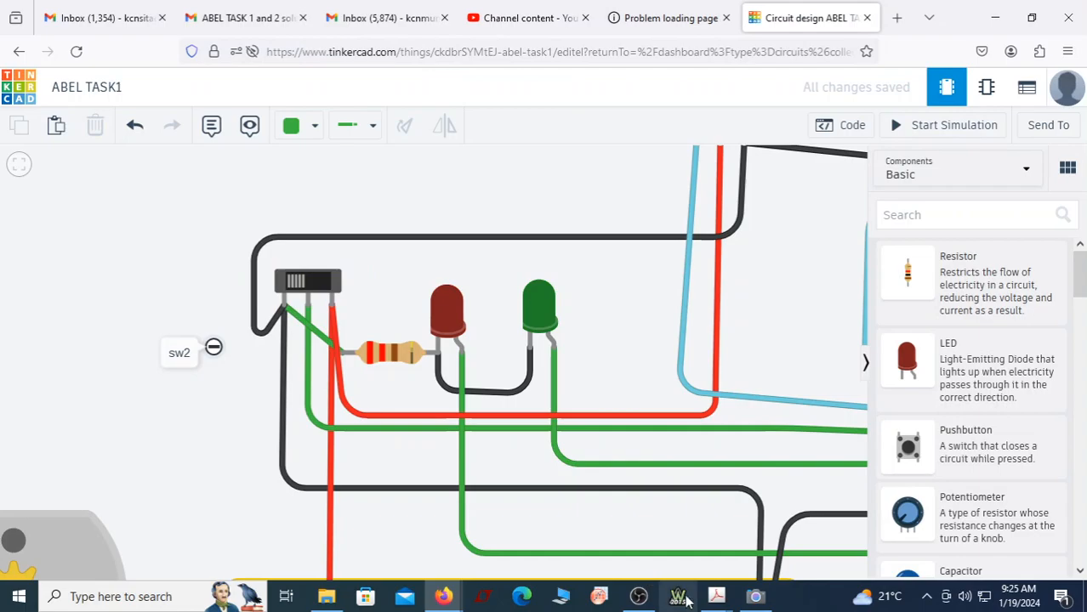
pyautogui.moveTo(717, 599)
pyautogui.click(793, 531)
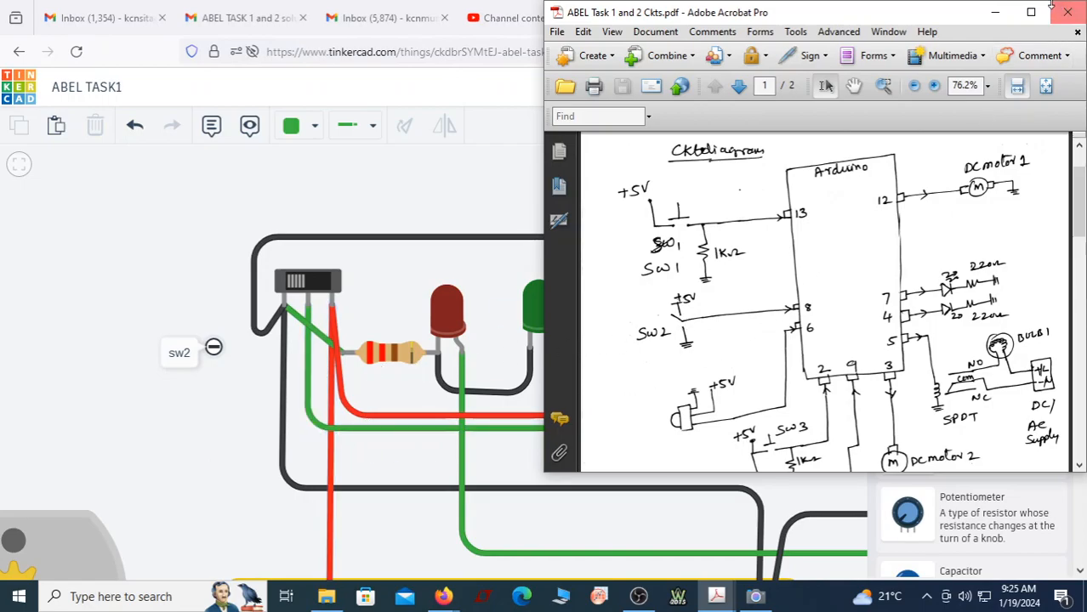
pyautogui.moveTo(468, 8); pyautogui.dragTo(2, 6)
pyautogui.moveTo(2, 7); pyautogui.dragTo(372, 202)
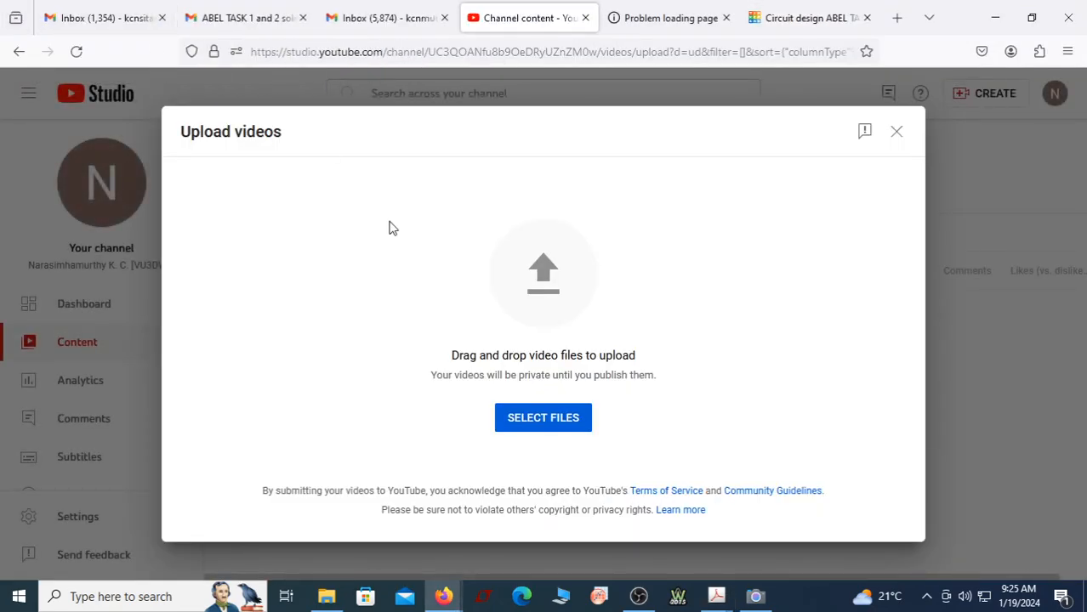
pyautogui.moveTo(980, 19); pyautogui.dragTo(2, 4)
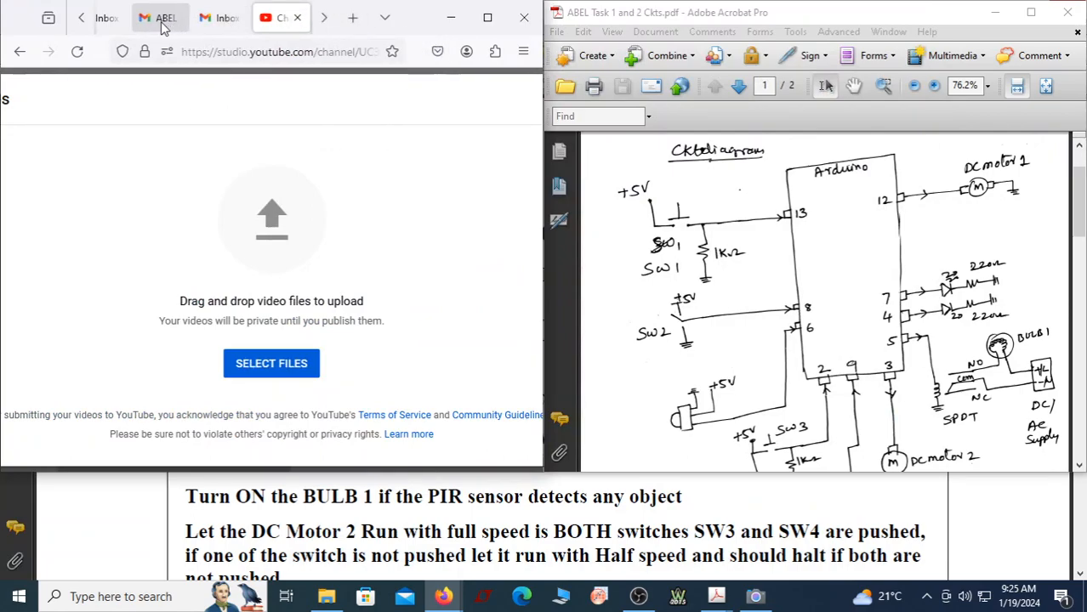
pyautogui.click(323, 19)
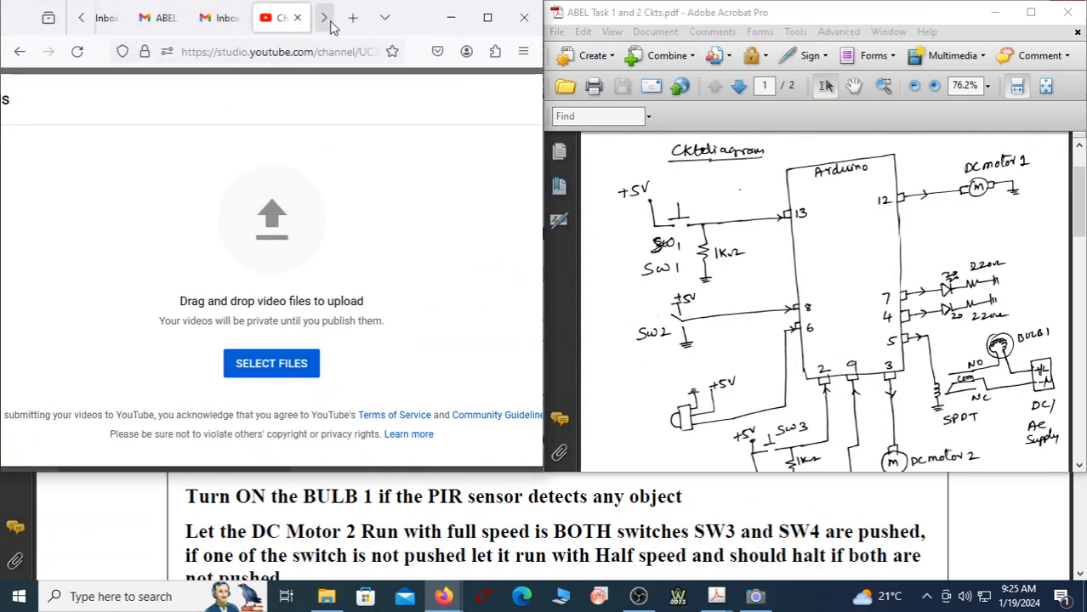
pyautogui.click(285, 26)
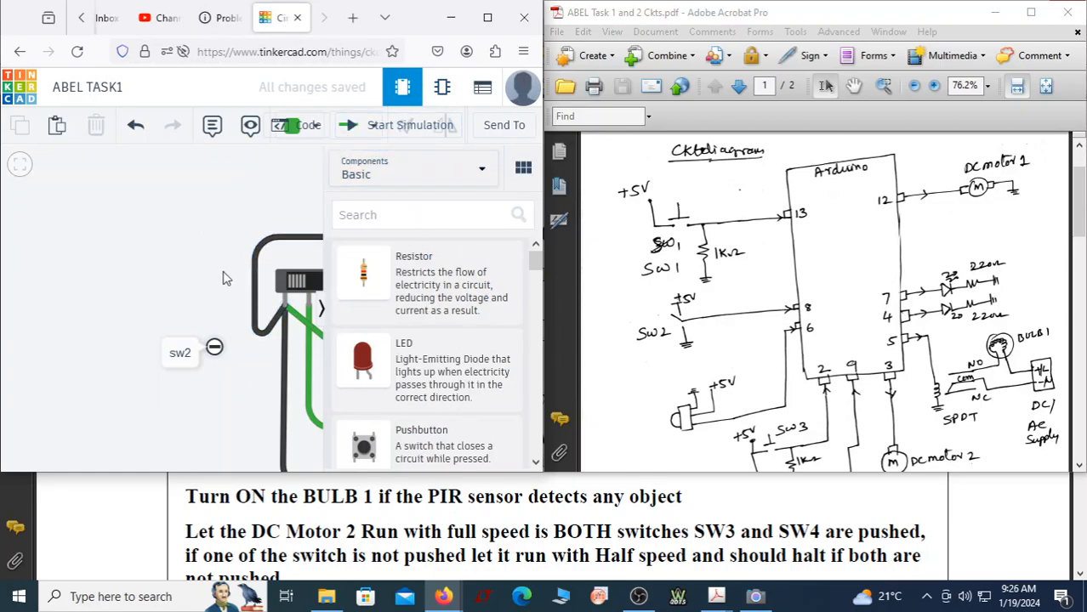
pyautogui.moveTo(138, 238); pyautogui.dragTo(57, 237)
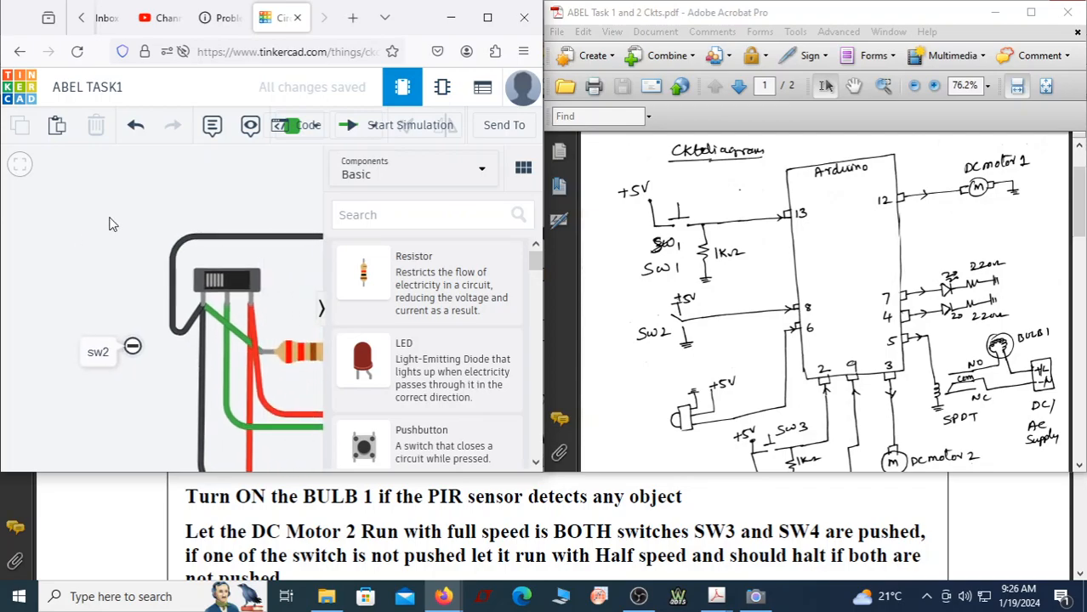
pyautogui.click(338, 174)
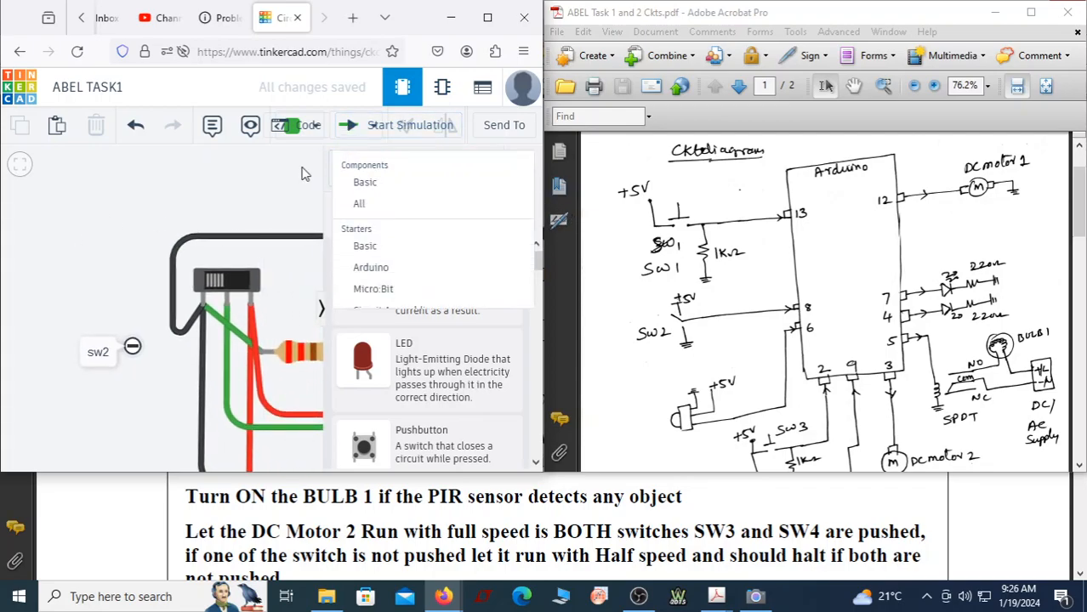
pyautogui.click(304, 172)
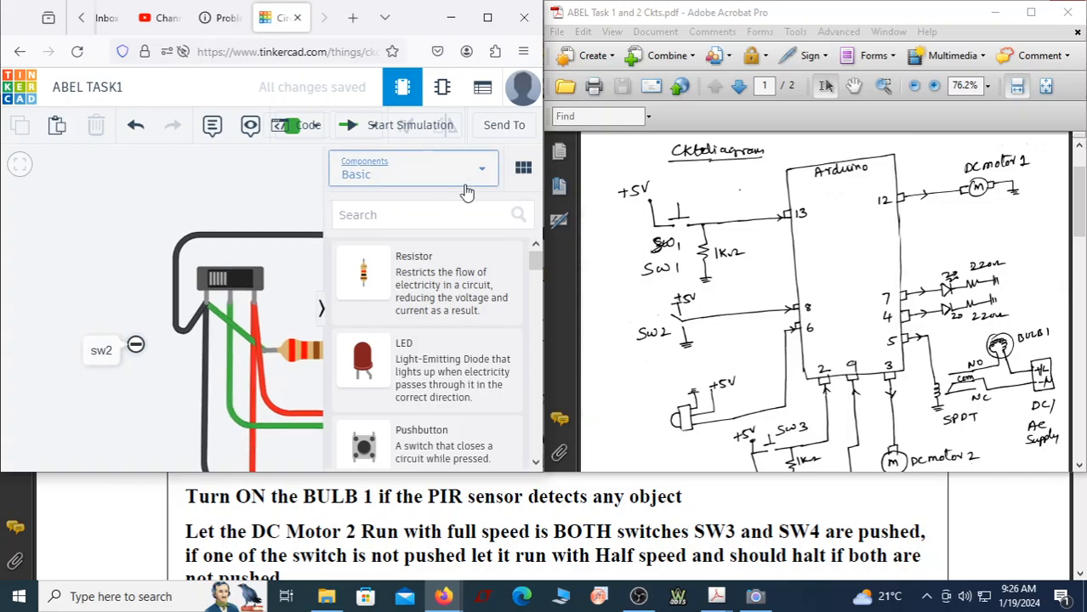
pyautogui.moveTo(320, 195); pyautogui.dragTo(233, 206)
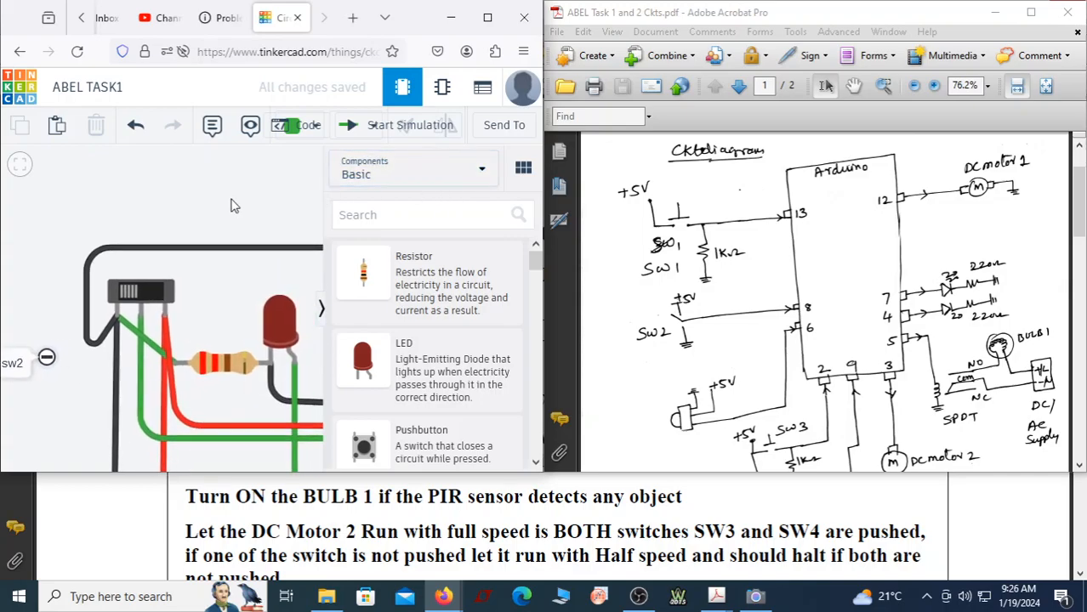
pyautogui.click(488, 17)
pyautogui.click(1068, 166)
pyautogui.click(1068, 166)
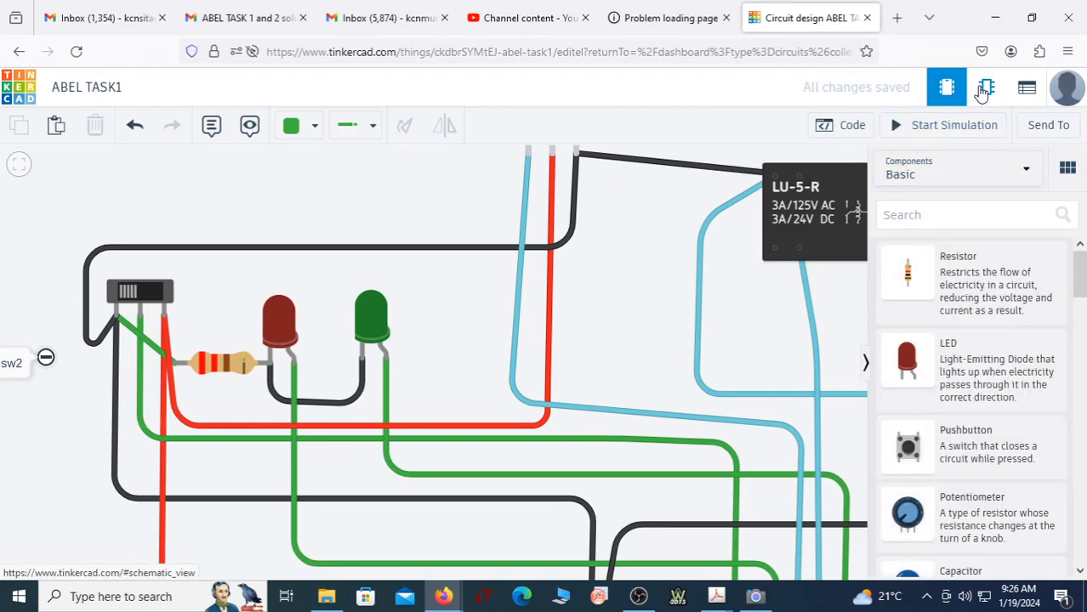
pyautogui.click(984, 91)
pyautogui.click(947, 92)
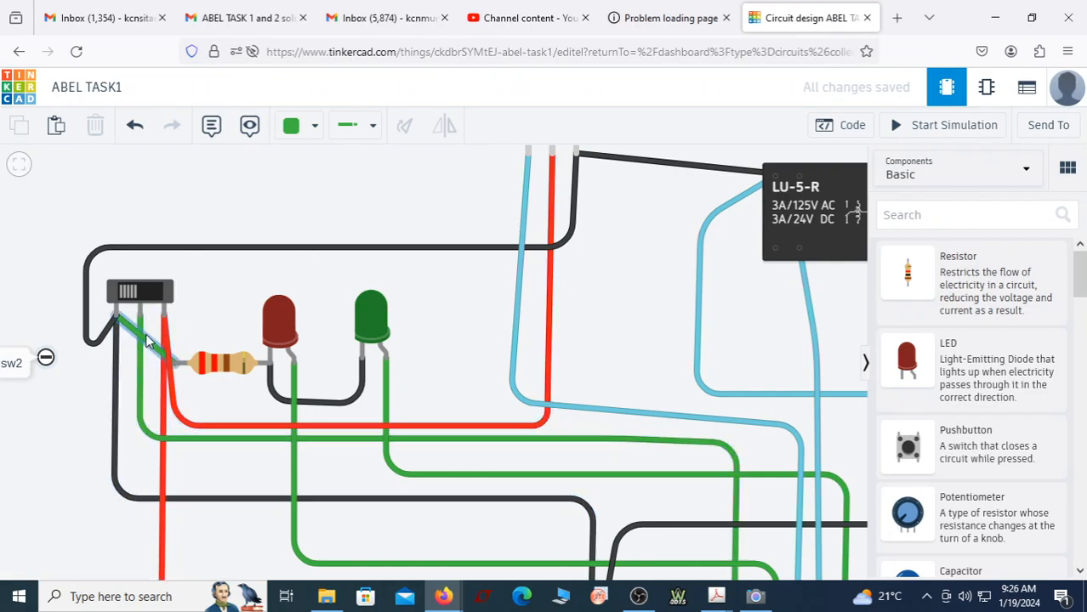
# Select the green wire from sw2 to Arduino pin 8 and compare it with the SW2 connection in the circuit diagram PDF.
pyautogui.scroll(-2, 481, 374)
pyautogui.scroll(-1, 602, 423)
pyautogui.moveTo(600, 369); pyautogui.dragTo(517, 223)
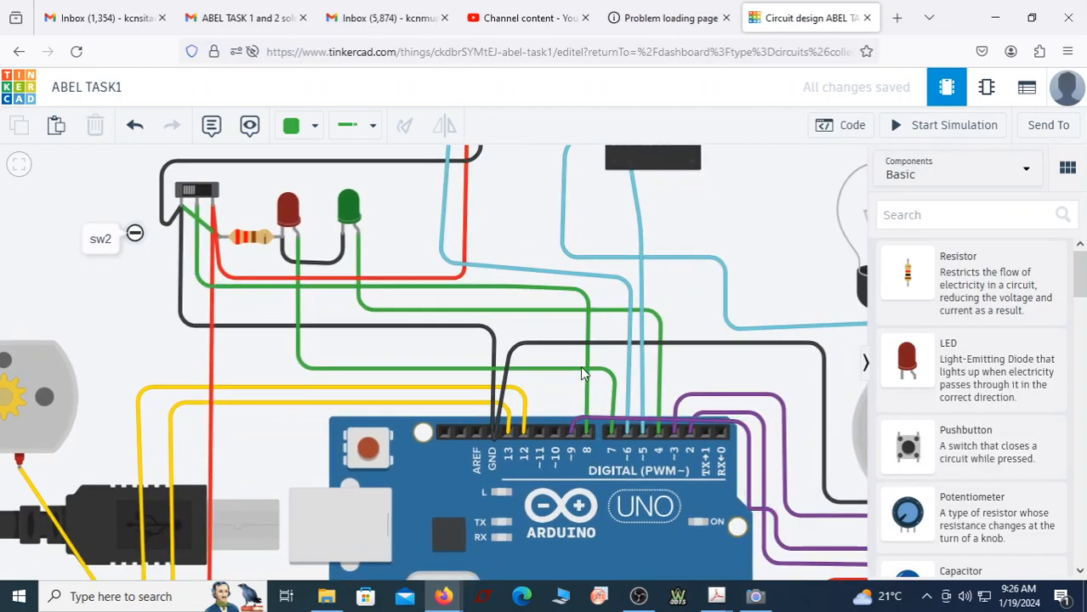
pyautogui.click(584, 354)
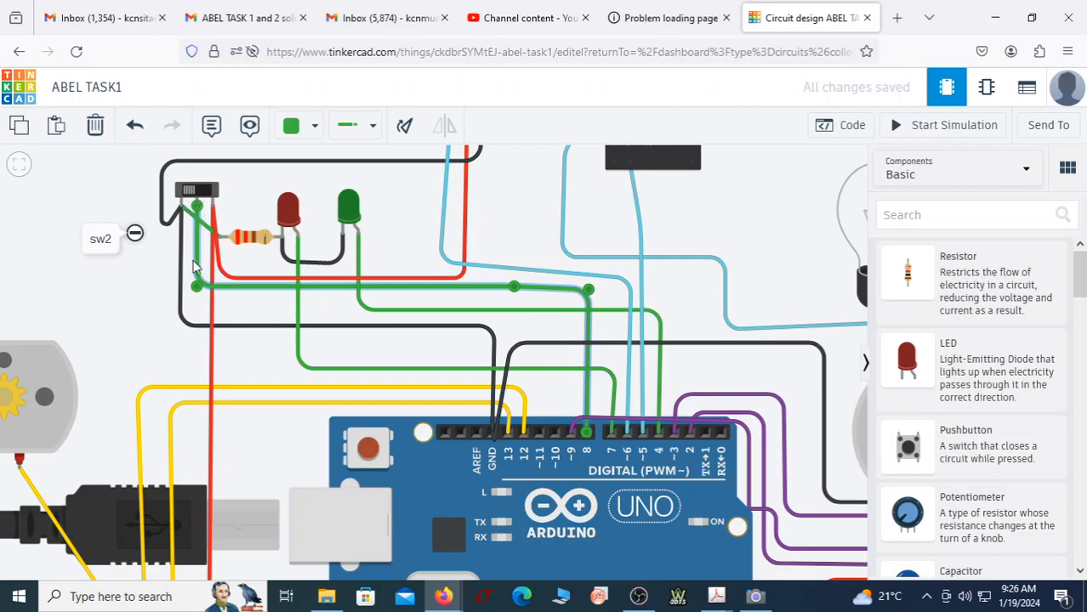
pyautogui.moveTo(716, 596)
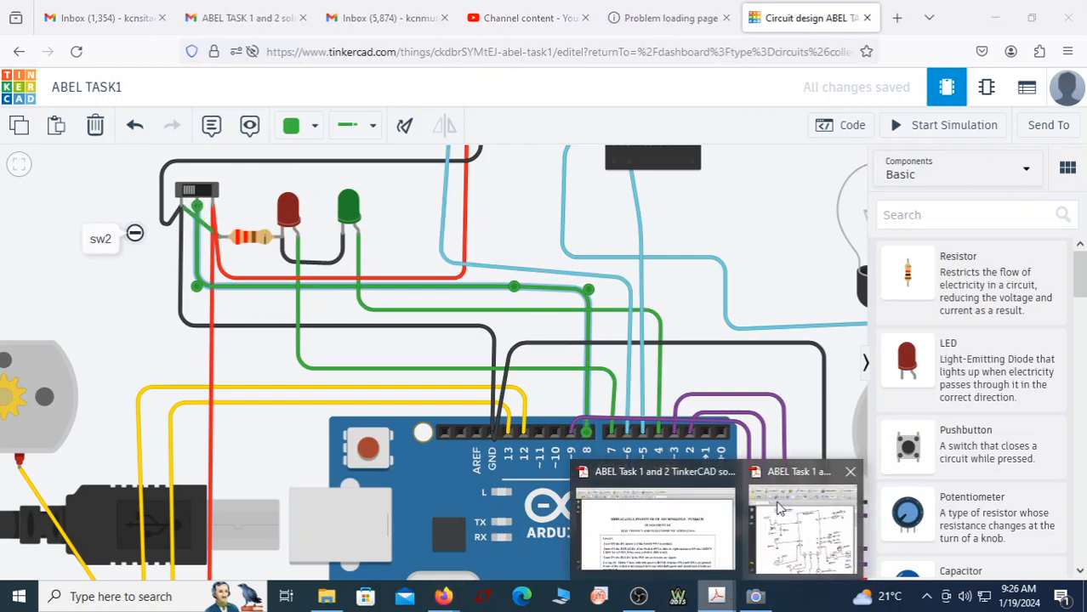
pyautogui.click(778, 508)
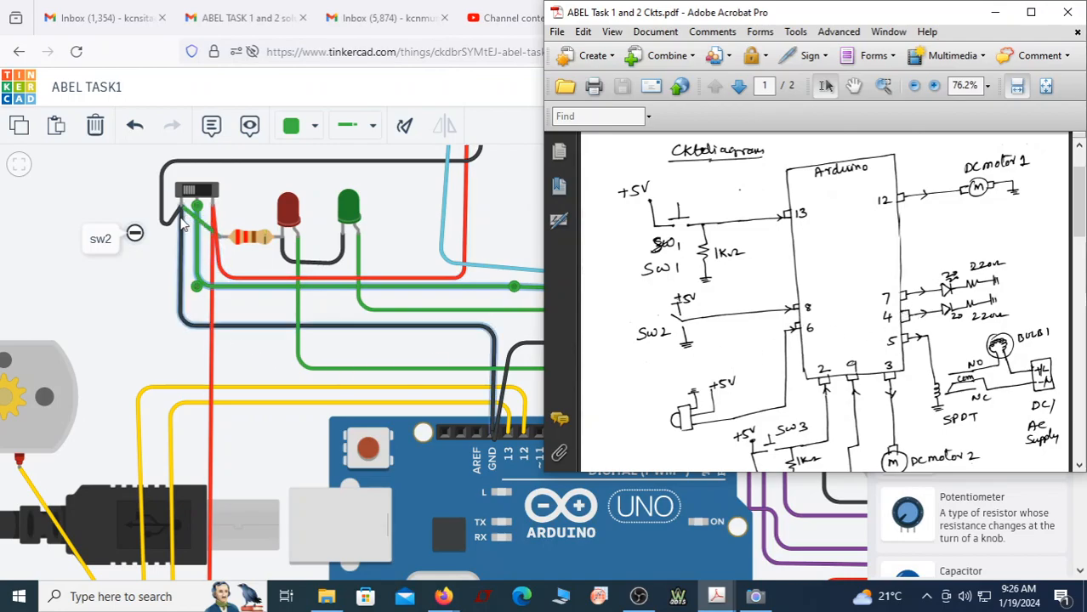
pyautogui.click(997, 14)
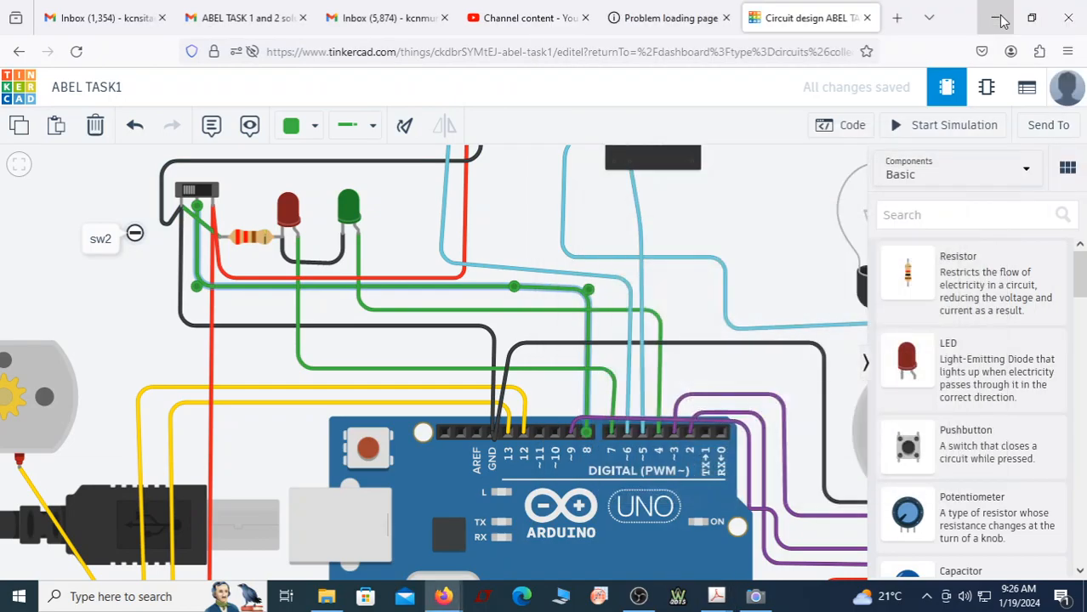
# Compare with the diagram PDF and trace the red LED wire to pin 7, the green LED wire to pin 4, and the sw2 wire to pin 8.
pyautogui.moveTo(719, 369); pyautogui.dragTo(664, 471)
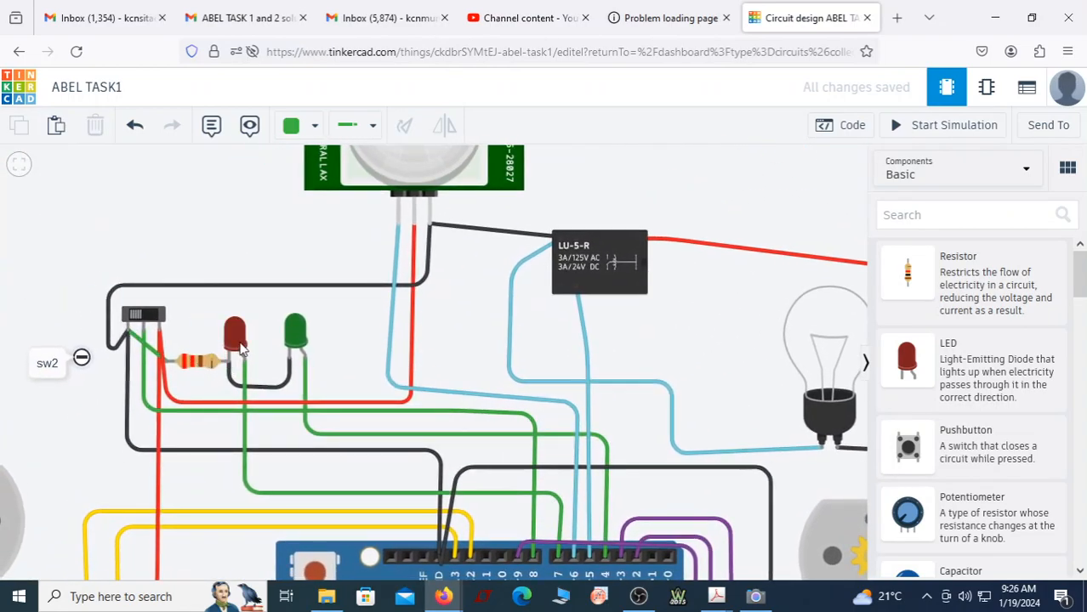
pyautogui.scroll(-1, 274, 401)
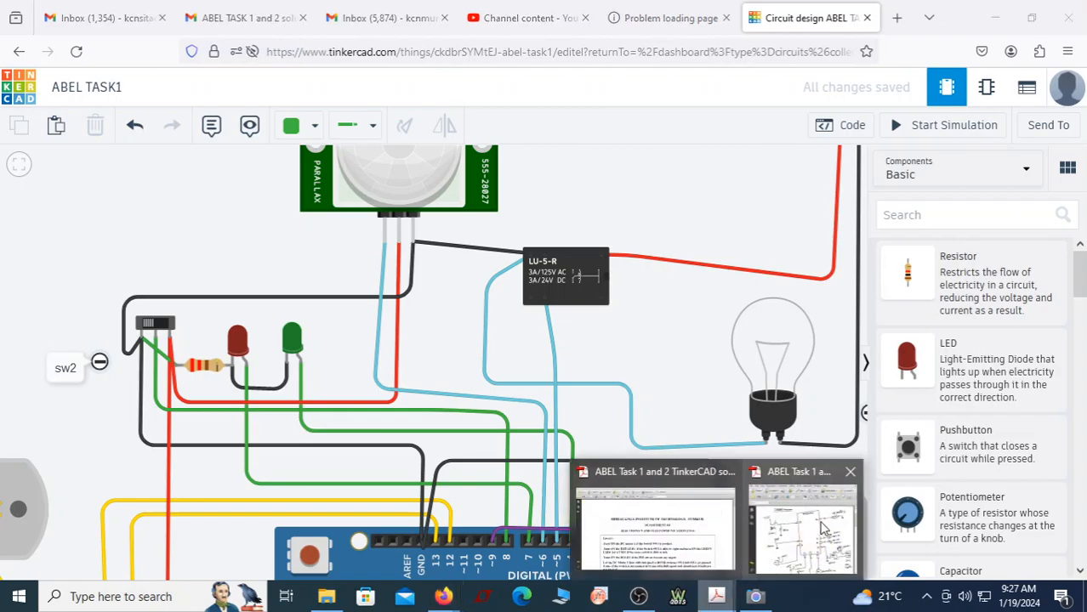
pyautogui.click(827, 521)
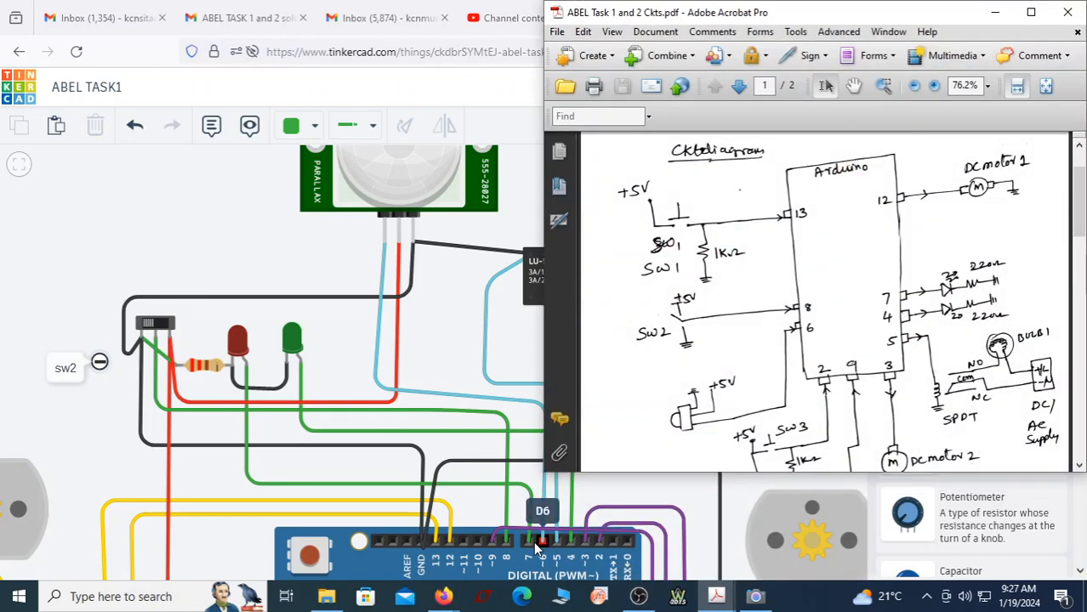
pyautogui.click(522, 488)
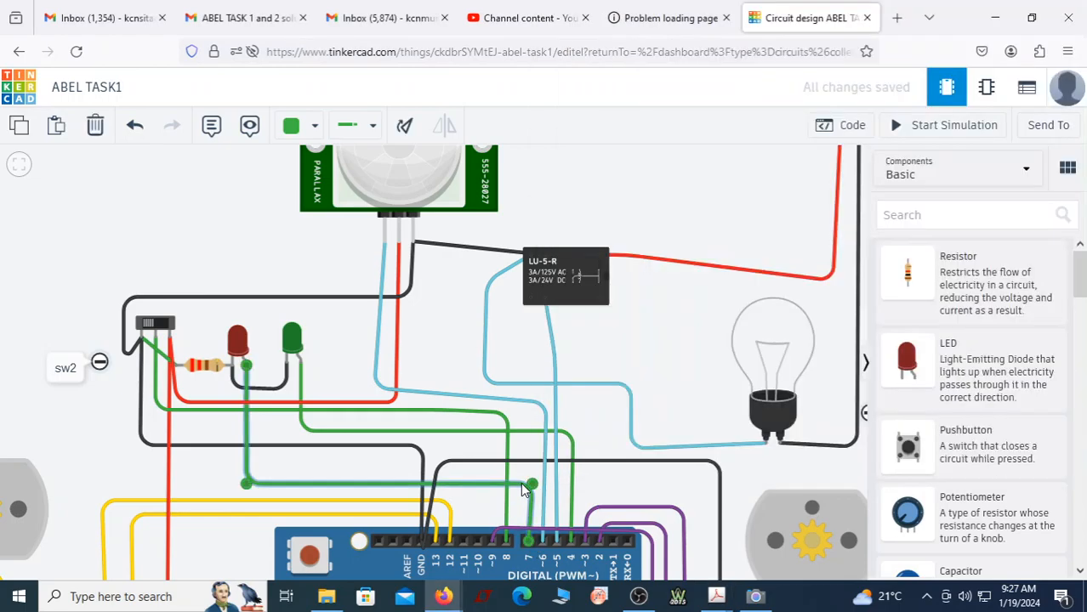
pyautogui.click(572, 517)
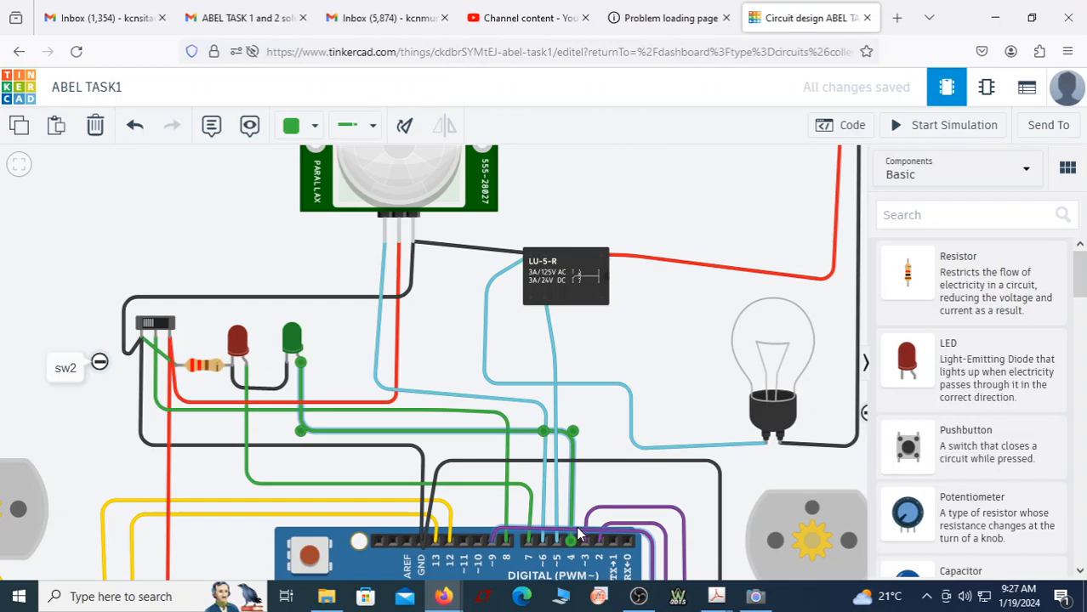
pyautogui.click(451, 412)
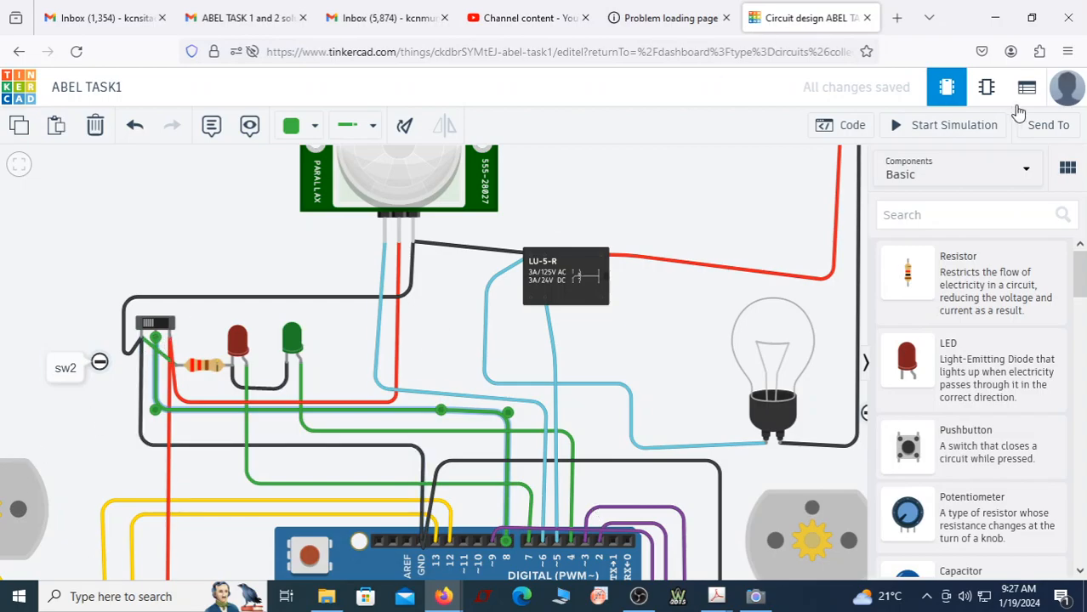
# Show the Arduino code and highlight the SW2 pin declaration and its pinMode input line.
pyautogui.click(851, 128)
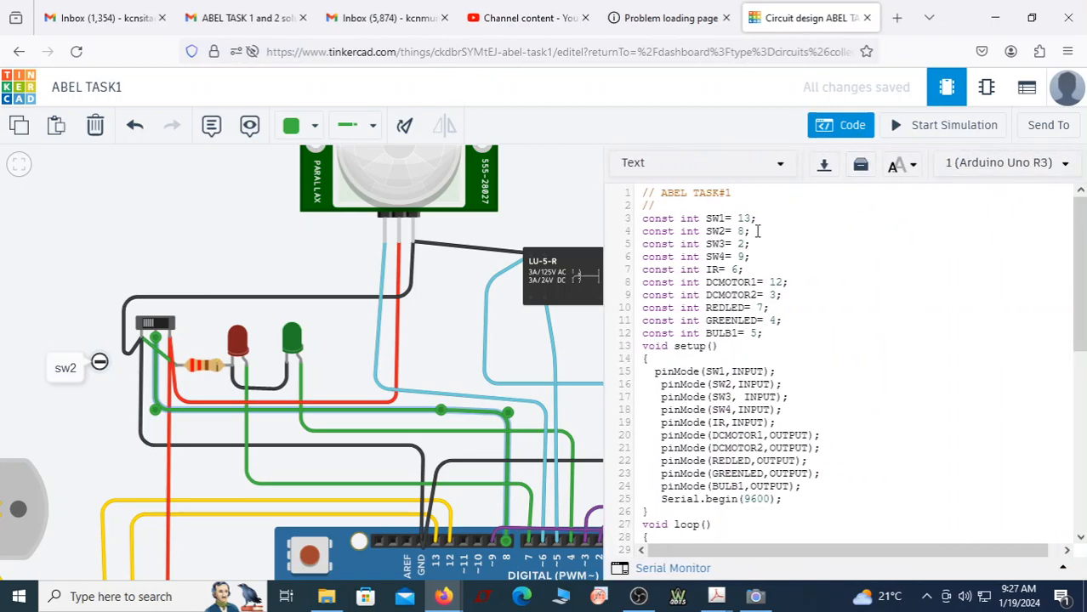
pyautogui.moveTo(758, 225); pyautogui.dragTo(681, 228)
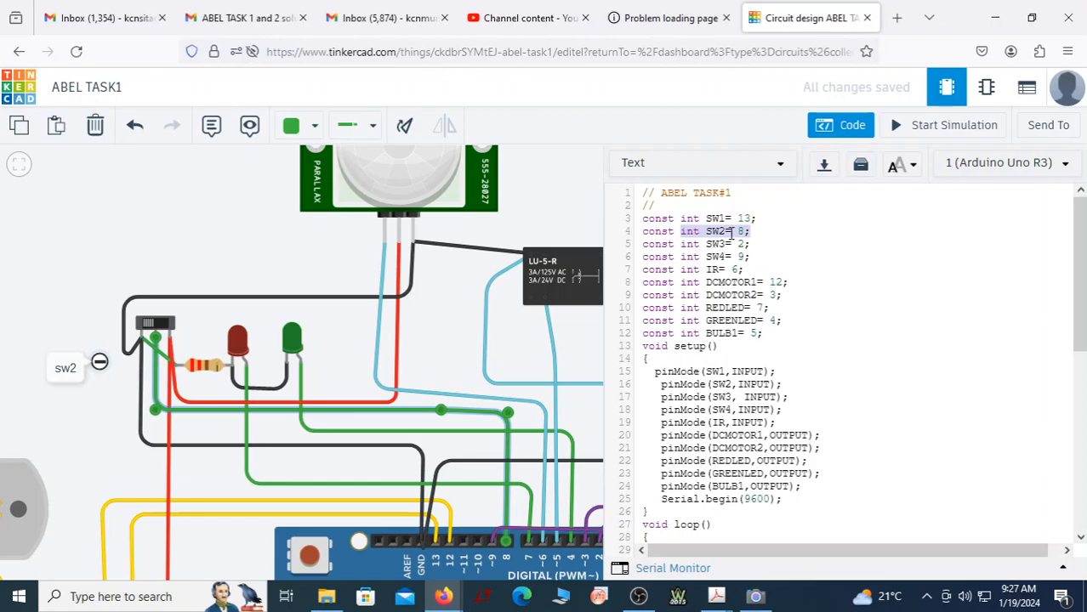
pyautogui.moveTo(784, 386); pyautogui.dragTo(655, 385)
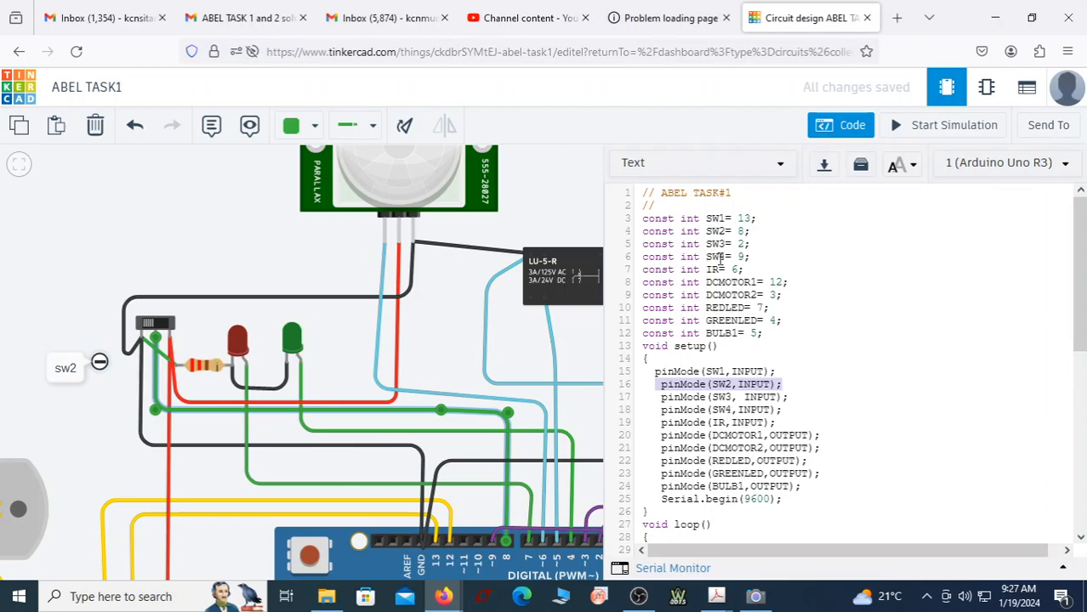
# Highlight the REDLED and GREENLED pin declarations and their pinMode output lines in the Arduino code.
pyautogui.moveTo(776, 309); pyautogui.dragTo(706, 308)
pyautogui.moveTo(811, 320); pyautogui.dragTo(699, 320)
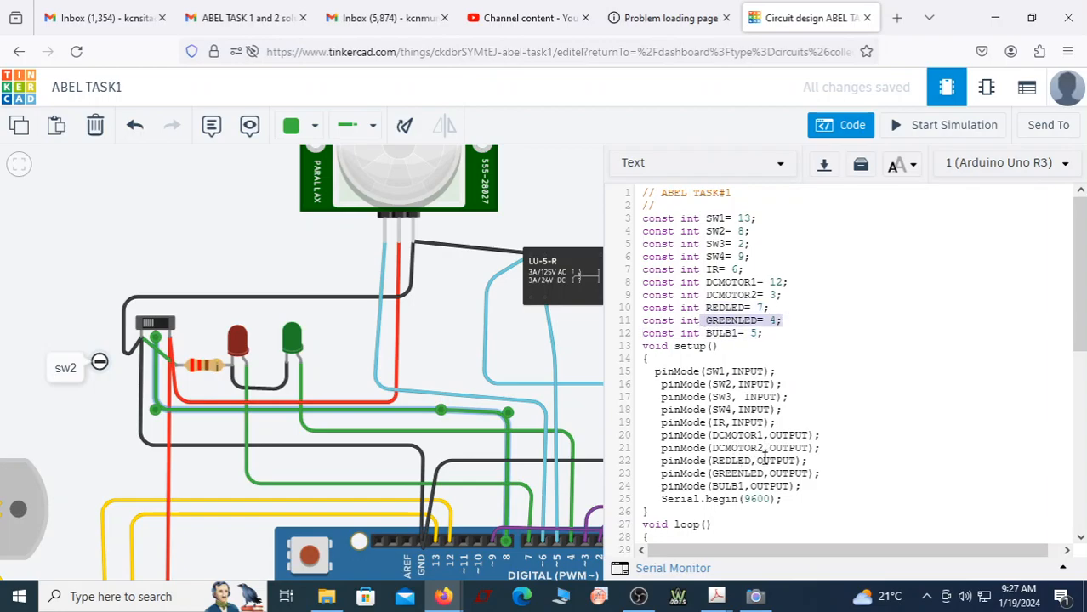
pyautogui.click(805, 460)
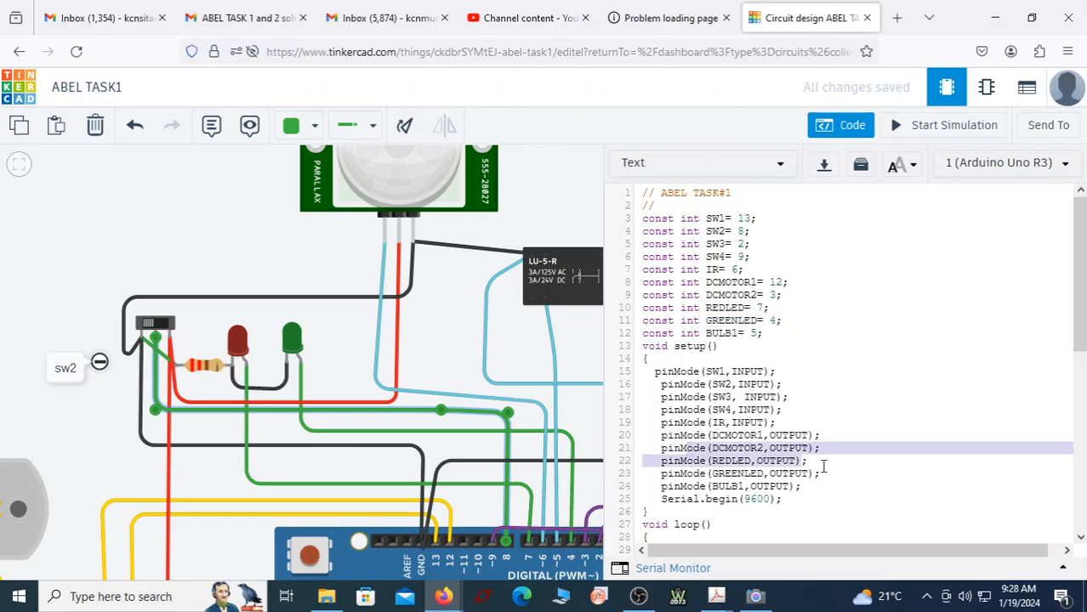
pyautogui.moveTo(818, 474); pyautogui.dragTo(698, 473)
# Add the line delay (1500); after digitalWrite(GREENLED, HIGH) in the else block of the SW2 condition.
pyautogui.scroll(-8, 822, 453)
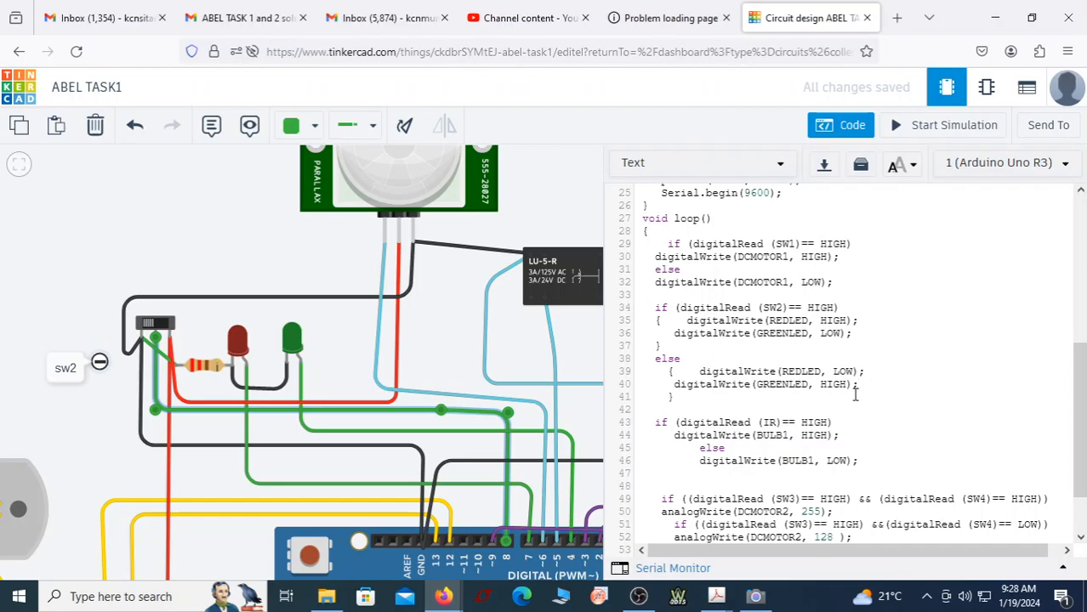
pyautogui.press('Return')
pyautogui.write('delay (')
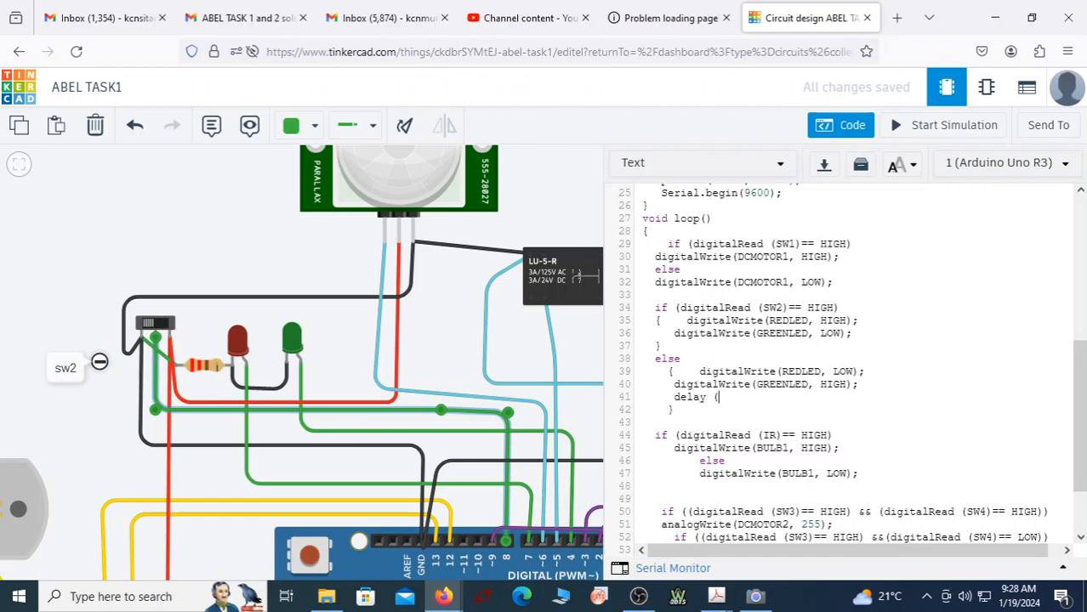
pyautogui.write('1500);')
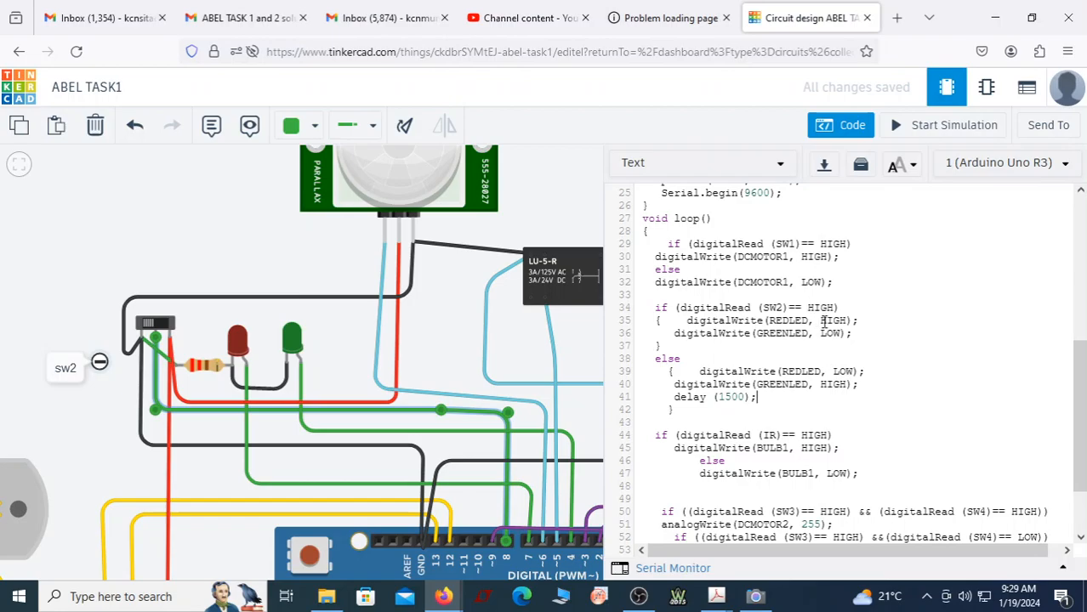
# Start the simulation and slide SW2 to the right, to the left and to the right again to test the LEDs.
pyautogui.click(903, 128)
pyautogui.click(889, 130)
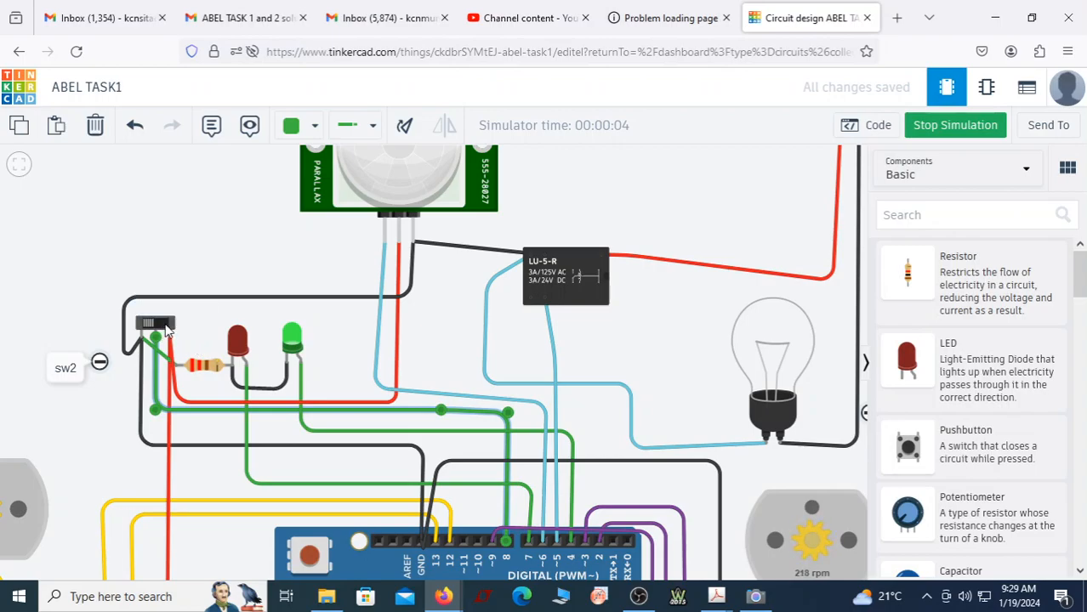
pyautogui.click(170, 330)
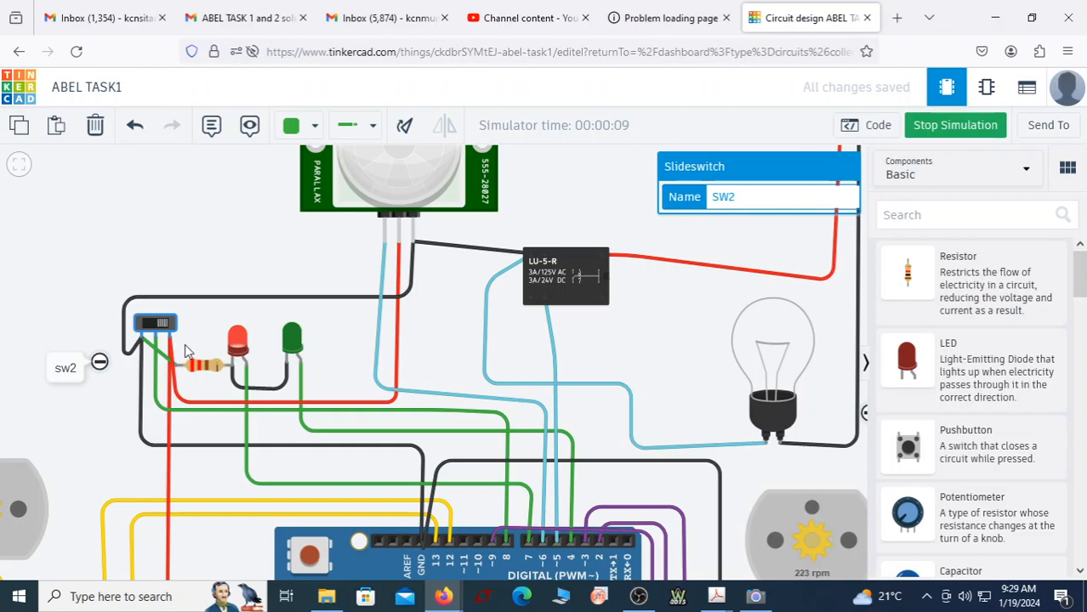
pyautogui.click(156, 332)
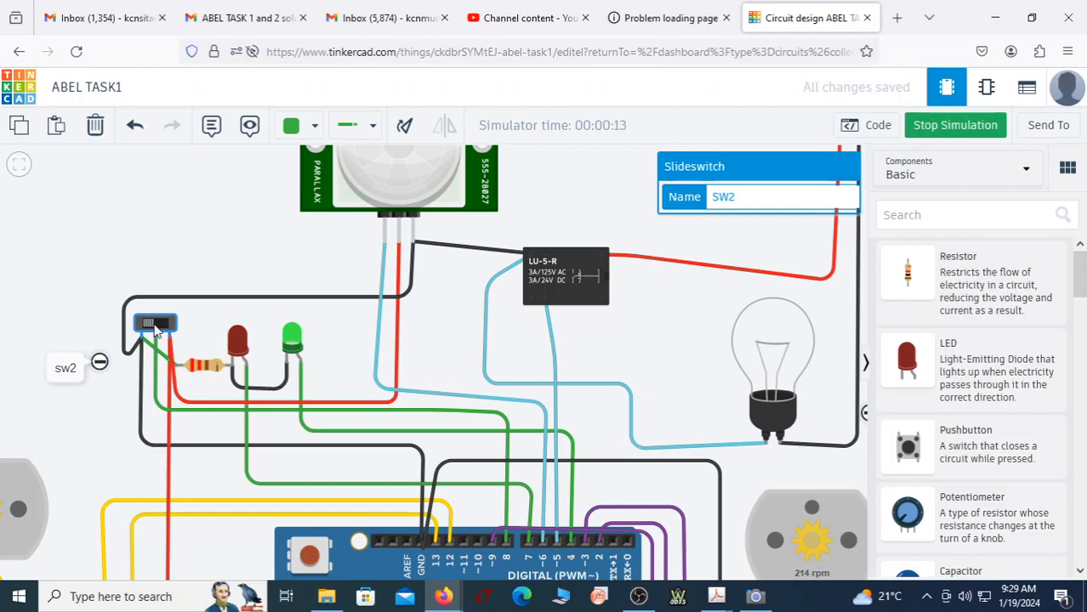
pyautogui.click(158, 330)
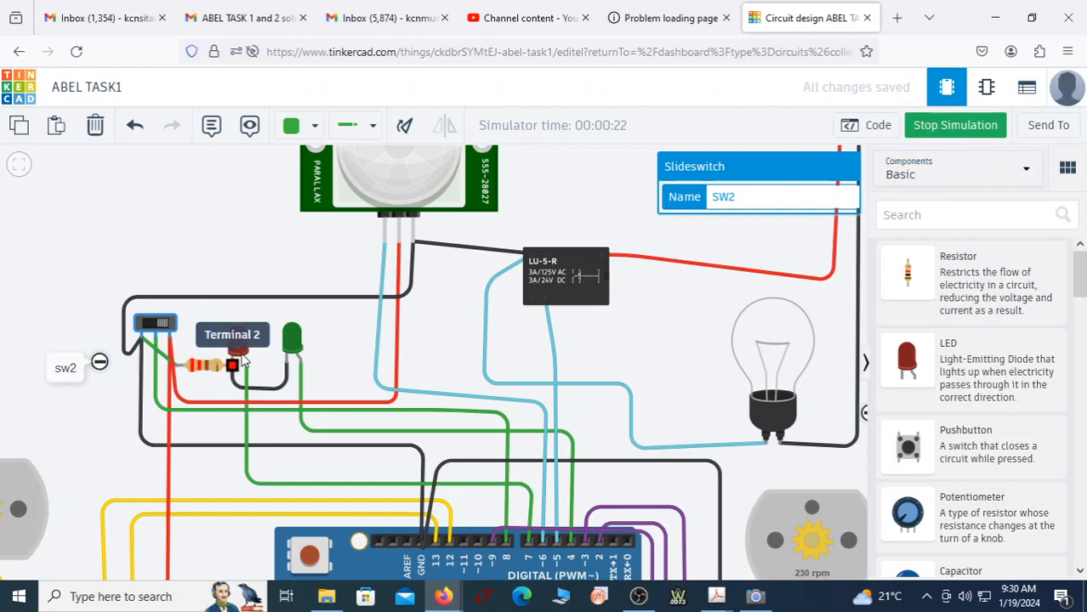
# Show the code while the simulation runs, slide SW2 back to the left, and dismiss the debugger help.
pyautogui.click(872, 127)
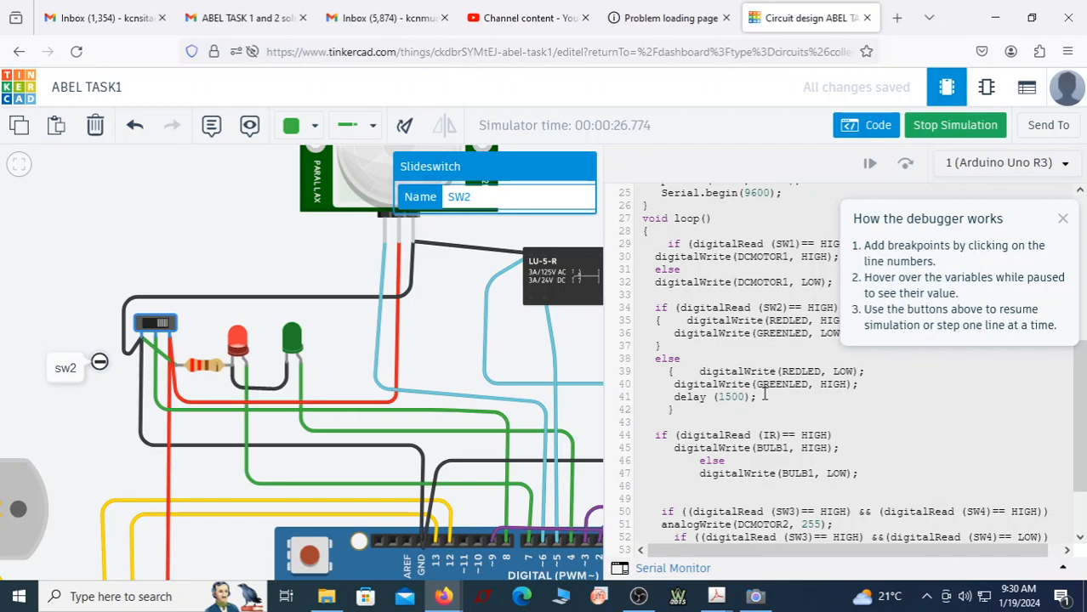
pyautogui.click(147, 329)
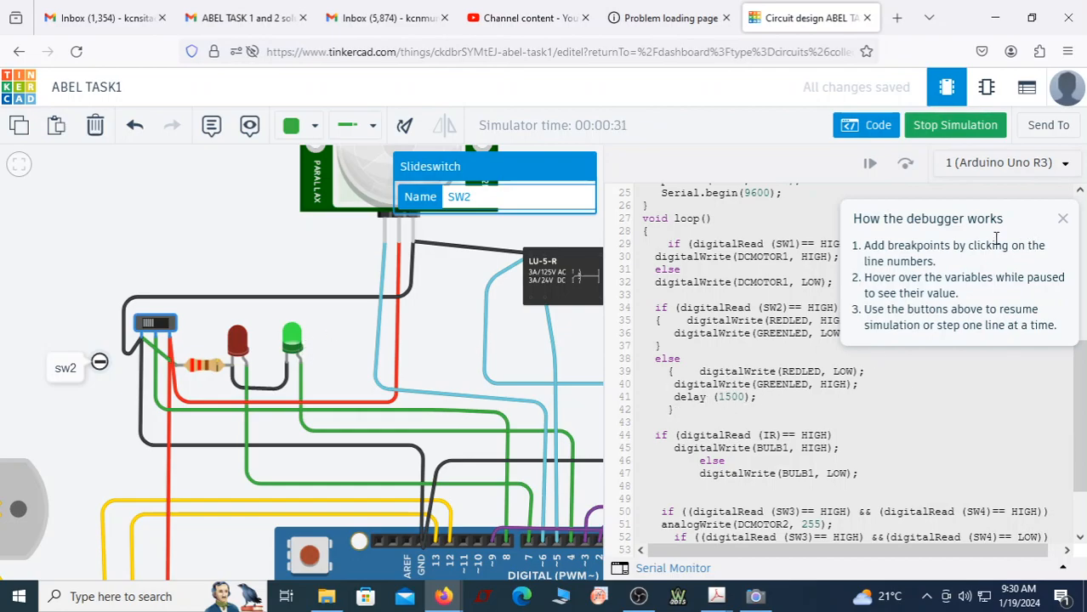
pyautogui.click(1062, 219)
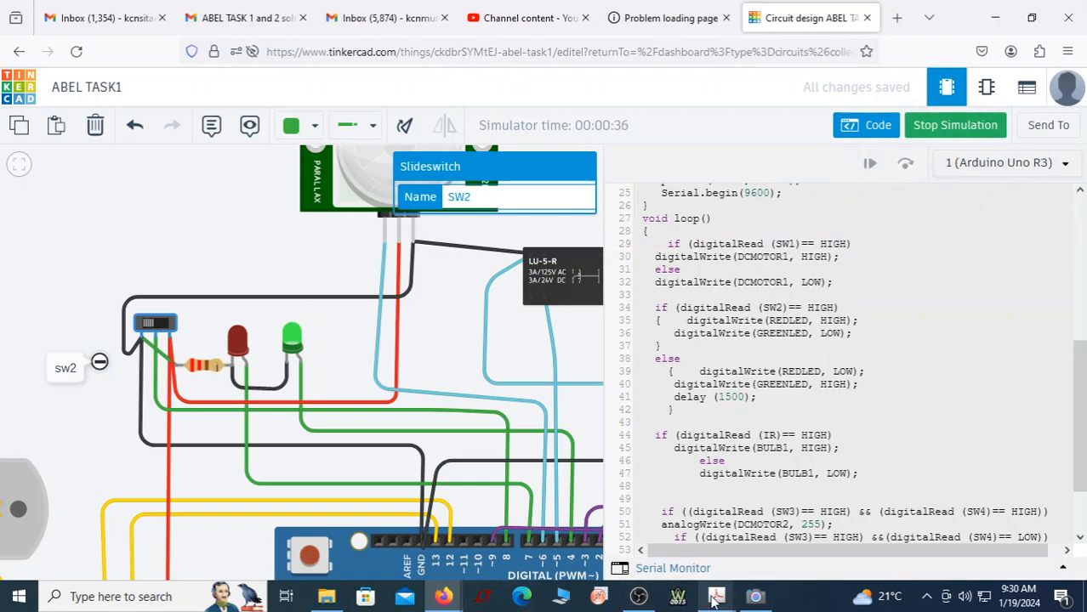
# Switch to the TinkerCAD solutions PDF in Acrobat and read the Level 1 requirements for the LEDs, BULB 1 and motors.
pyautogui.moveTo(711, 597)
pyautogui.click(655, 523)
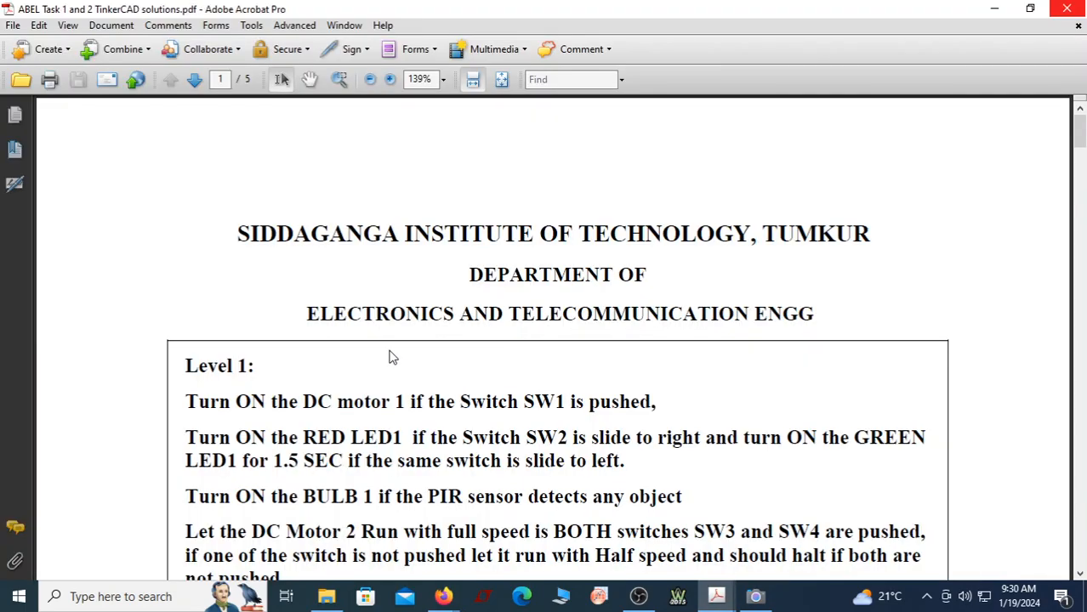
pyautogui.scroll(-1, 391, 357)
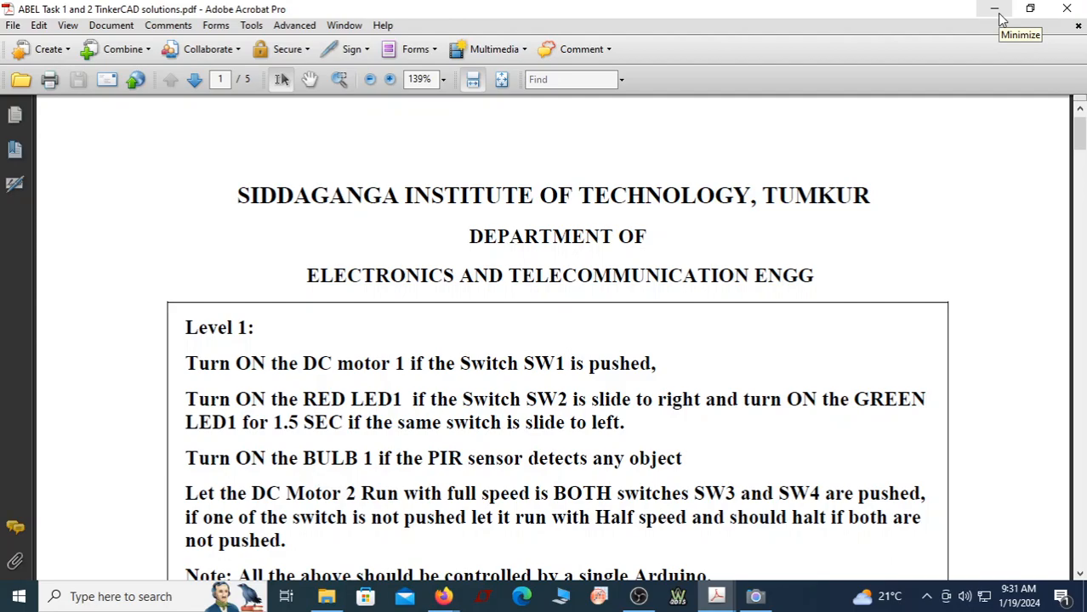
# Switch to the circuit diagram PDF, maximize it, and examine the PIR sensor on pin 6 and the SPDT relay on pin 5.
pyautogui.click(717, 597)
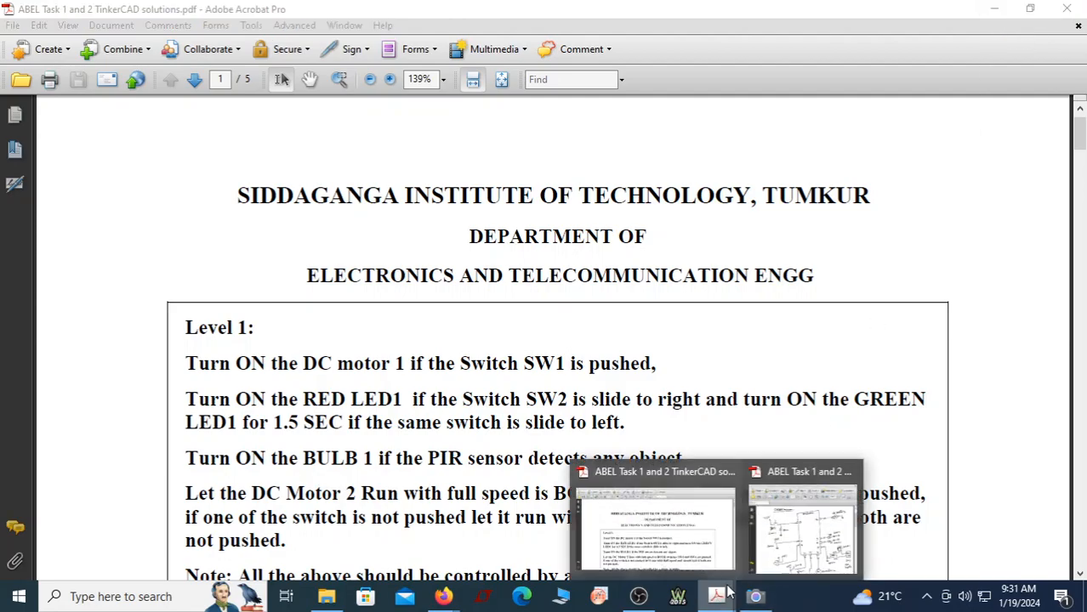
pyautogui.click(811, 543)
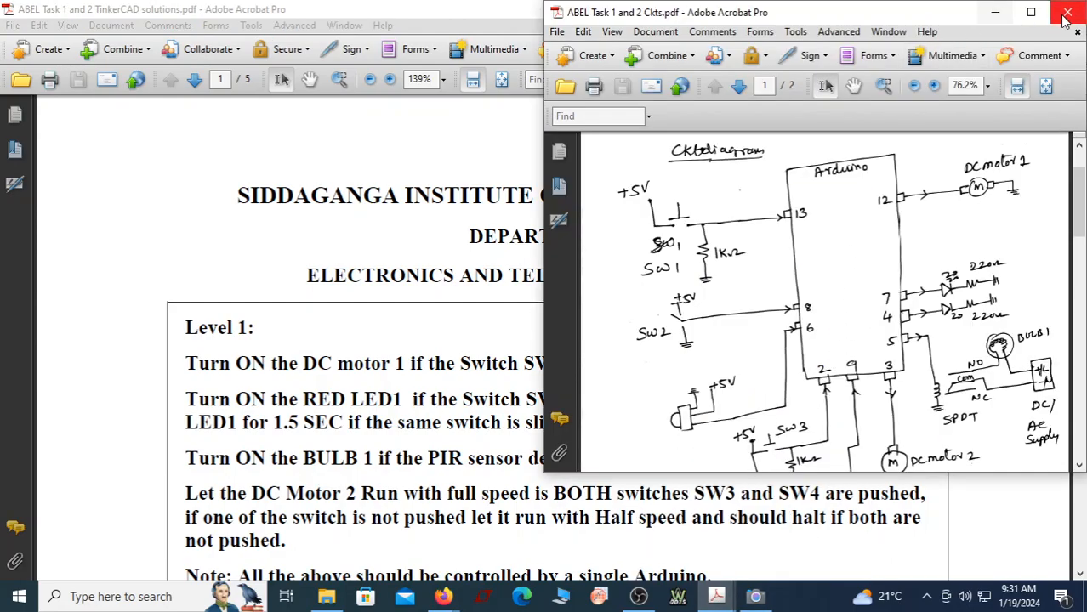
pyautogui.click(1031, 16)
pyautogui.scroll(-6, 421, 327)
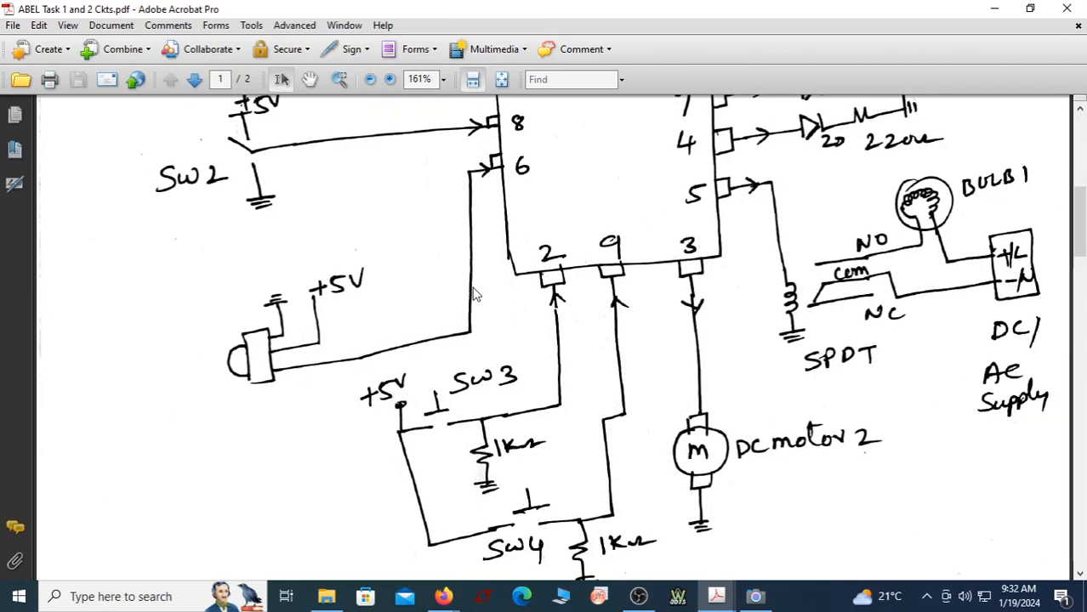
pyautogui.scroll(1, 491, 270)
pyautogui.scroll(1, 488, 271)
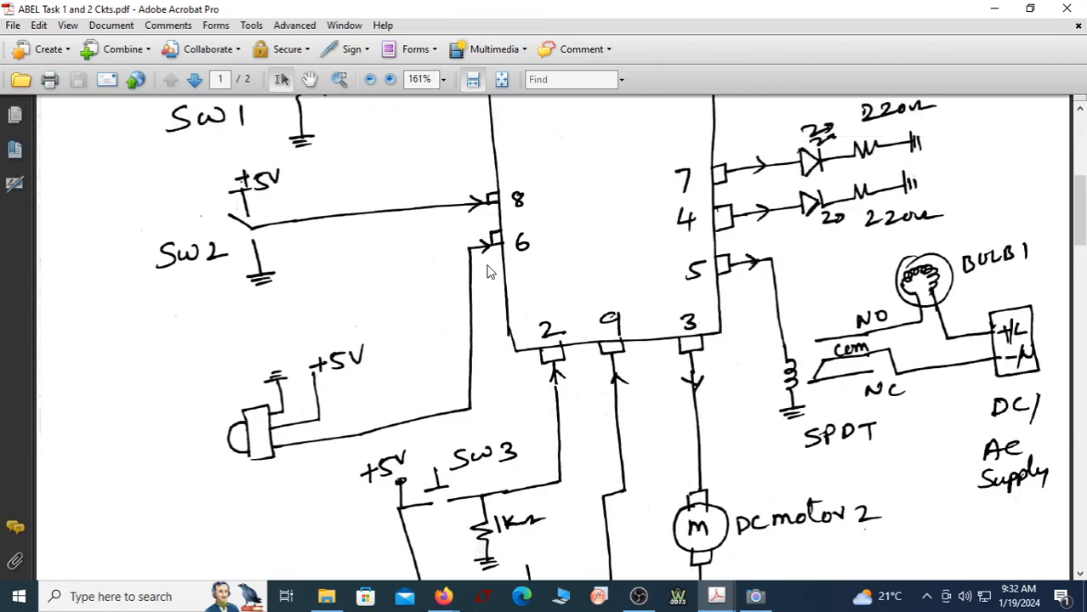
pyautogui.scroll(1, 488, 272)
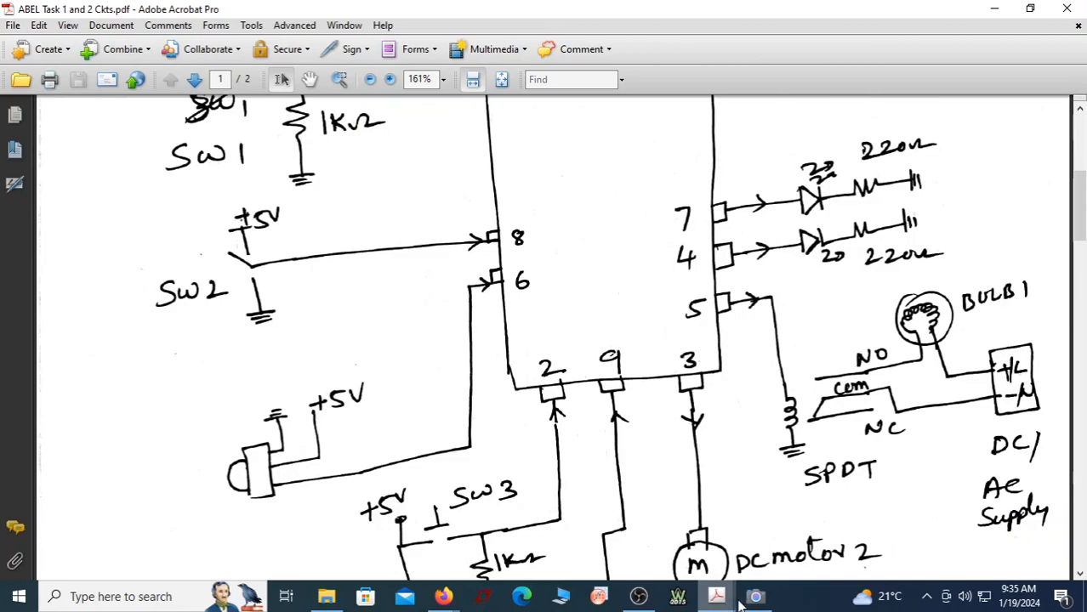
# Switch back to the ABEL TASK1 circuit in Tinkercad and hide the code.
pyautogui.moveTo(444, 596)
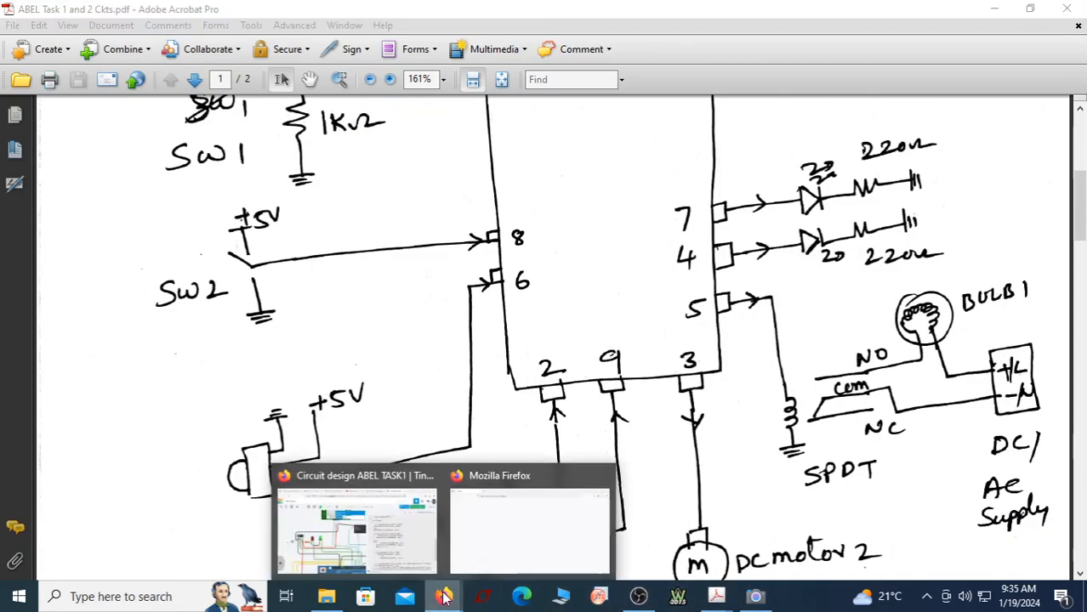
pyautogui.click(390, 543)
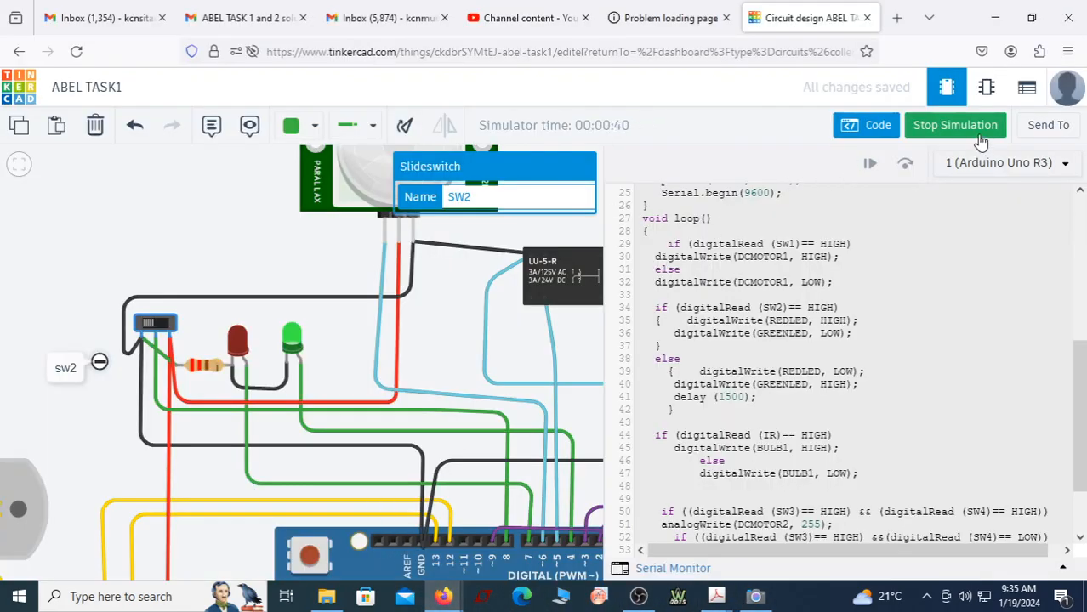
pyautogui.click(863, 126)
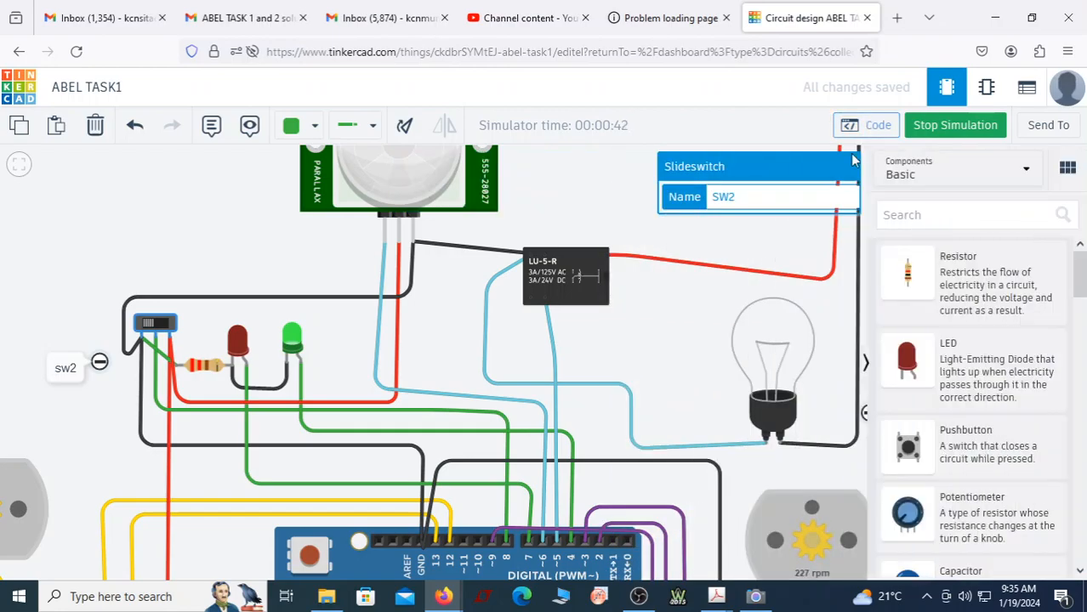
# Examine the LU-5-R relay up close, with its contact symbol and its wiring to the PIR sensor and BULB1.
pyautogui.moveTo(202, 222); pyautogui.dragTo(122, 171)
pyautogui.scroll(-2, 181, 245)
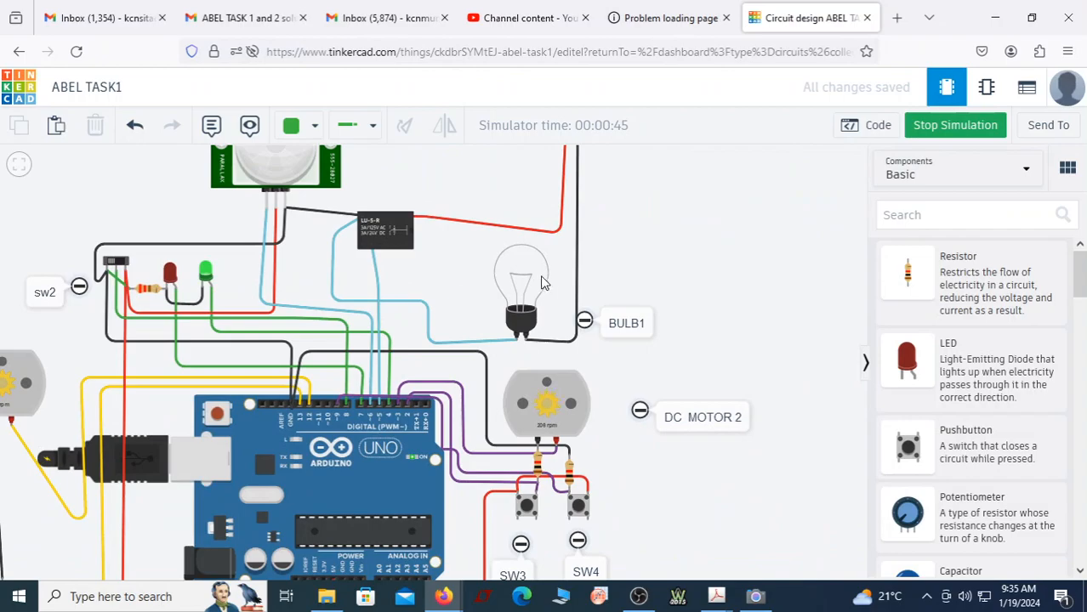
pyautogui.moveTo(662, 240); pyautogui.dragTo(744, 292)
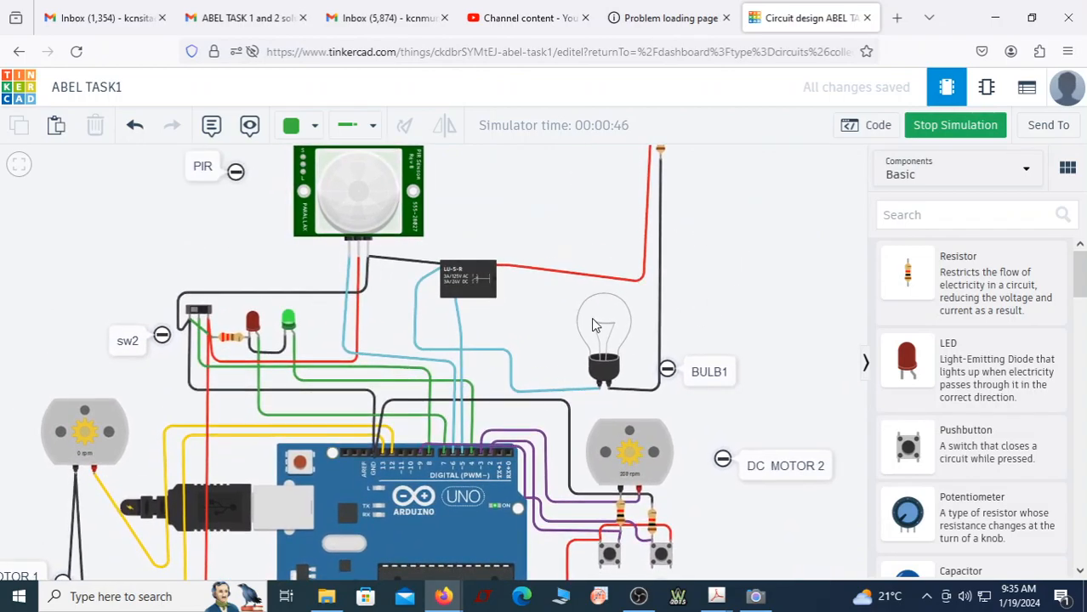
pyautogui.scroll(2, 604, 314)
pyautogui.scroll(-2, 604, 313)
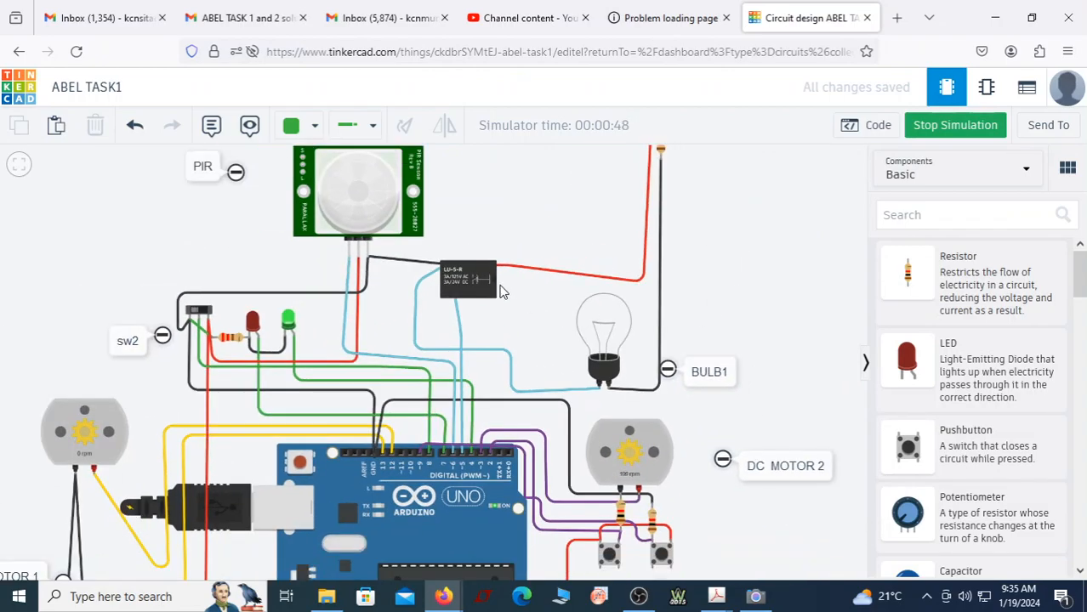
pyautogui.scroll(3, 469, 285)
pyautogui.scroll(1, 469, 281)
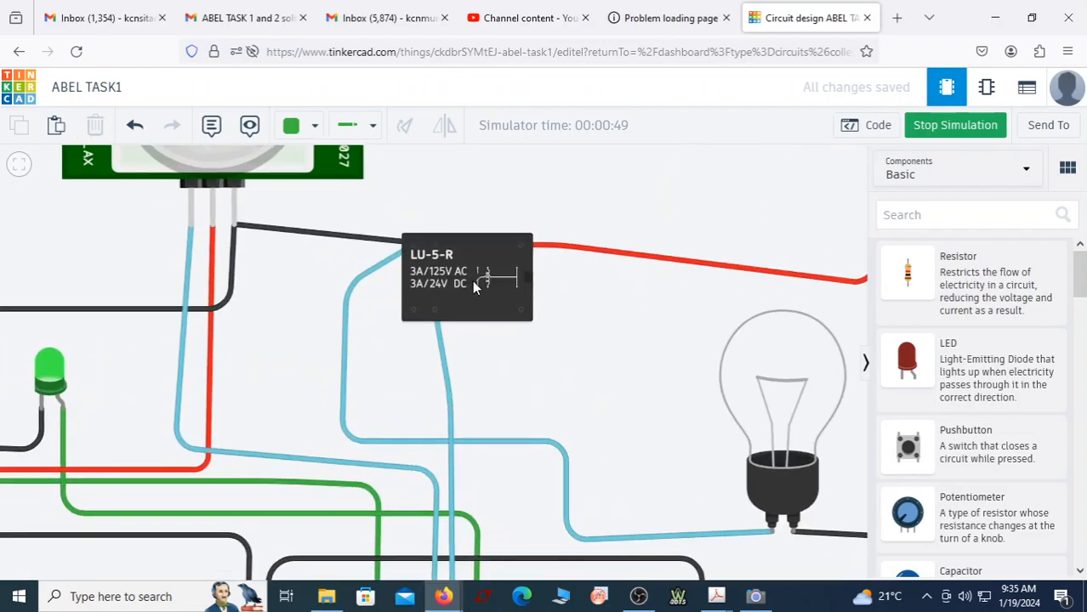
pyautogui.scroll(1, 473, 281)
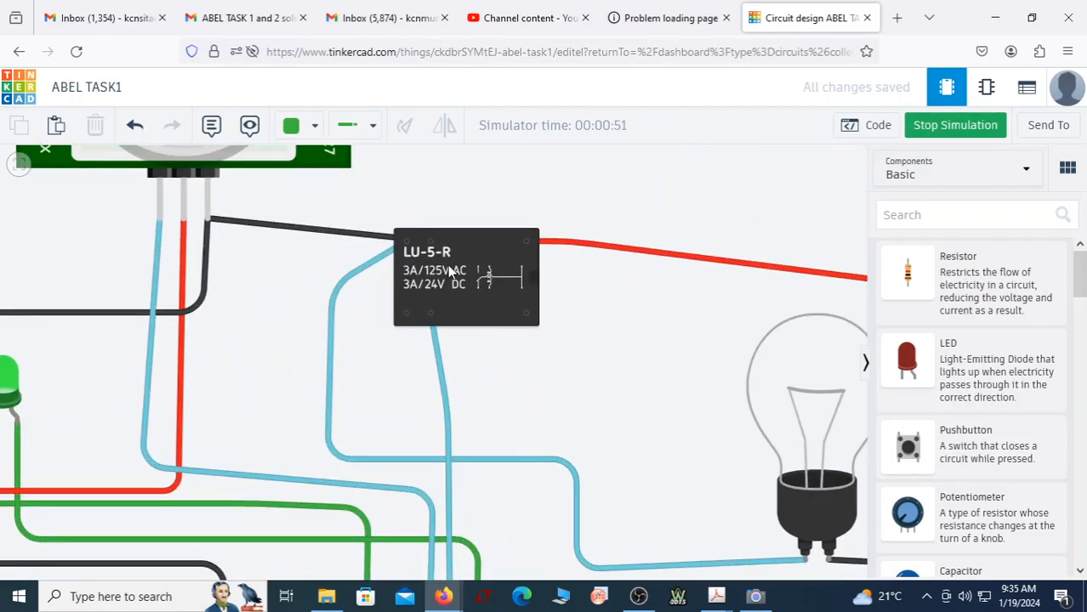
pyautogui.scroll(1, 444, 269)
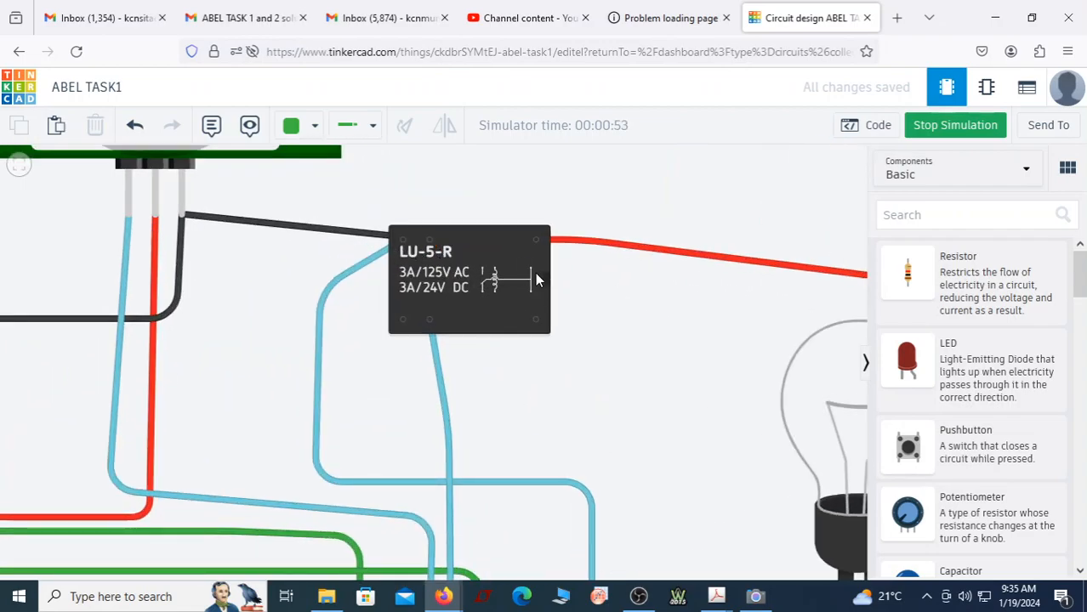
pyautogui.scroll(3, 536, 279)
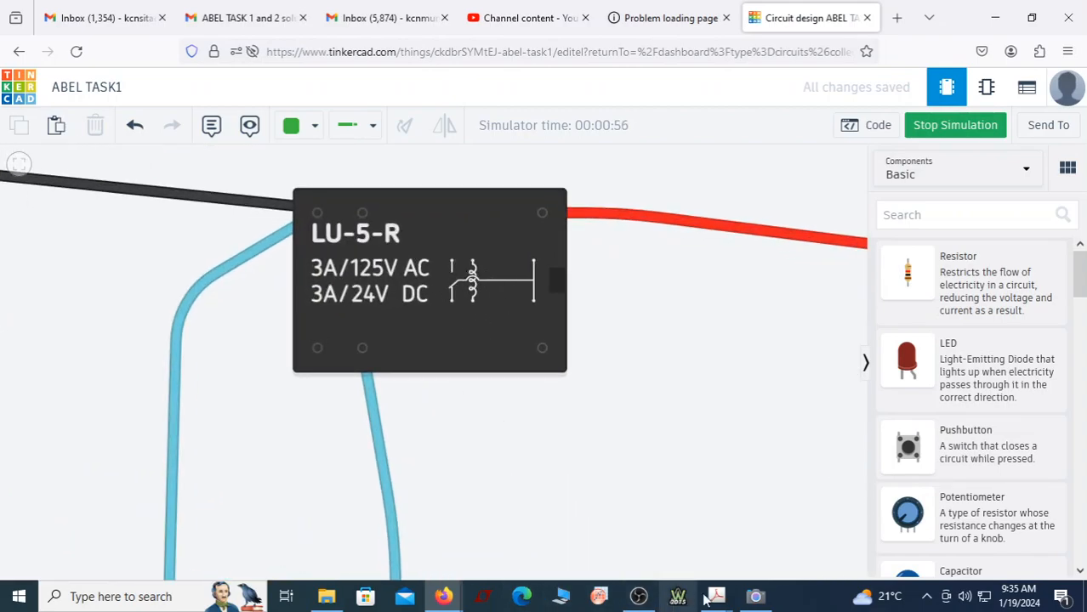
# Fit the Tinkercad window to the left half of the screen at full height and collapse the components list to expose the relay.
pyautogui.doubleClick(951, 16)
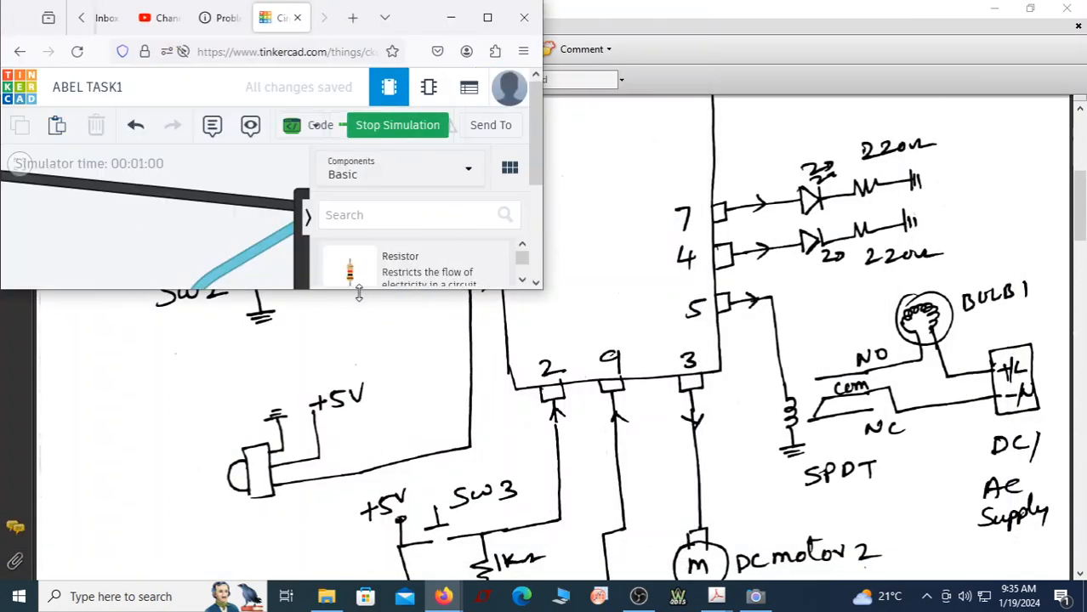
pyautogui.moveTo(359, 293); pyautogui.dragTo(358, 579)
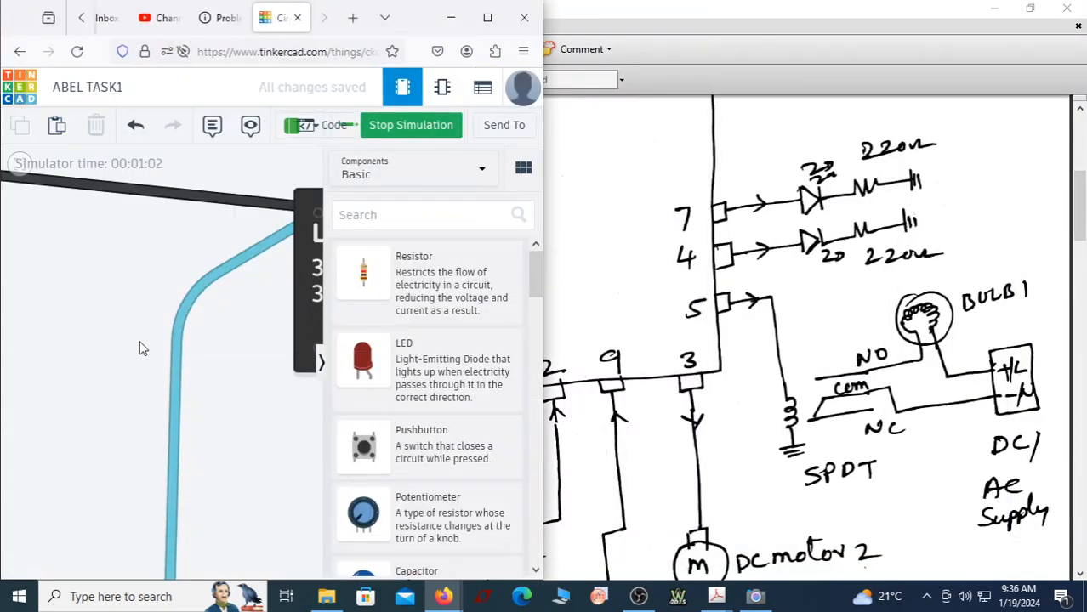
pyautogui.scroll(-1, 139, 340)
pyautogui.moveTo(159, 346); pyautogui.dragTo(264, 308)
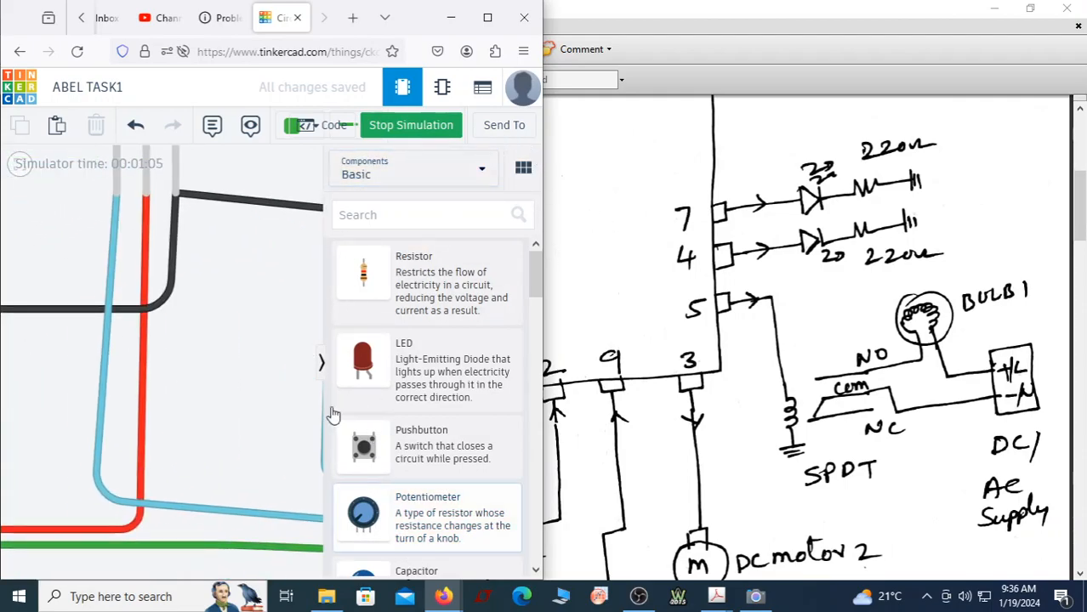
pyautogui.click(322, 366)
pyautogui.moveTo(409, 357); pyautogui.dragTo(163, 425)
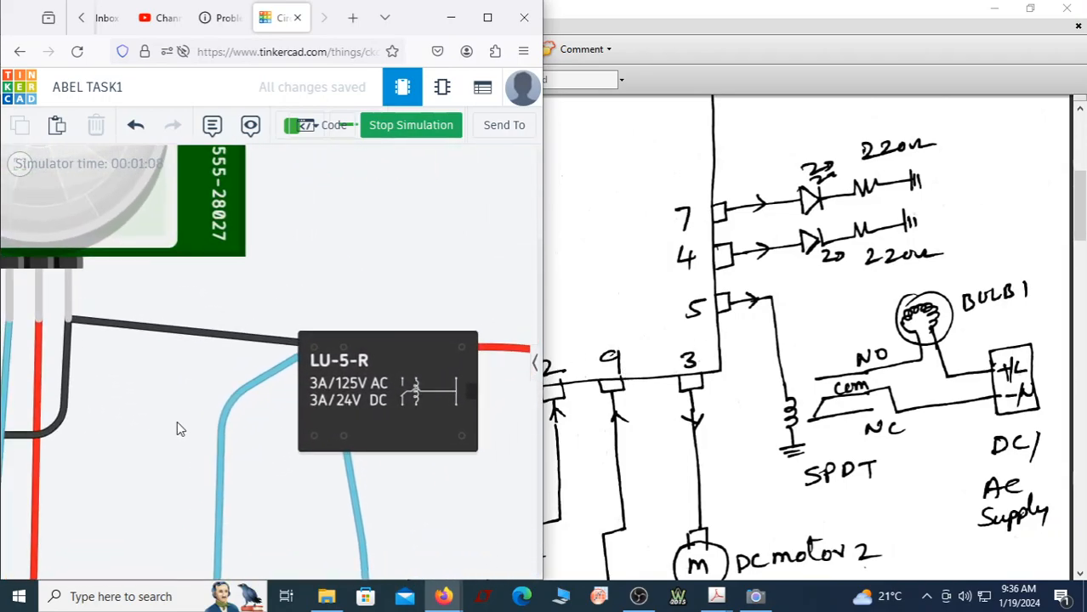
# Place the circuit diagram PDF in the right half of the screen at full height, beside the Tinkercad circuit.
pyautogui.moveTo(968, 14); pyautogui.dragTo(1086, 1)
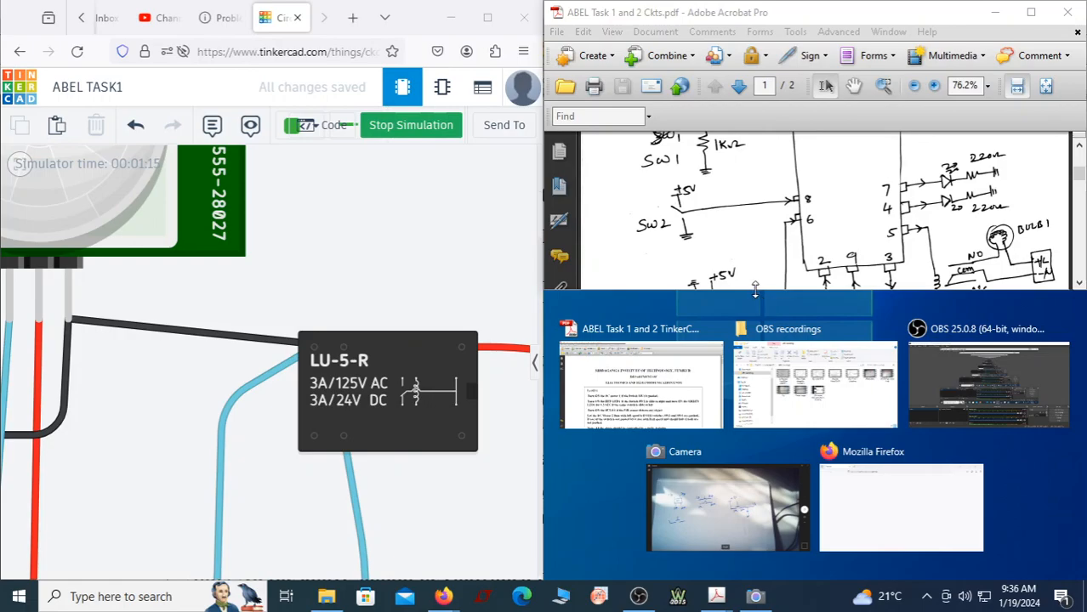
pyautogui.click(756, 289)
pyautogui.moveTo(758, 289); pyautogui.dragTo(782, 579)
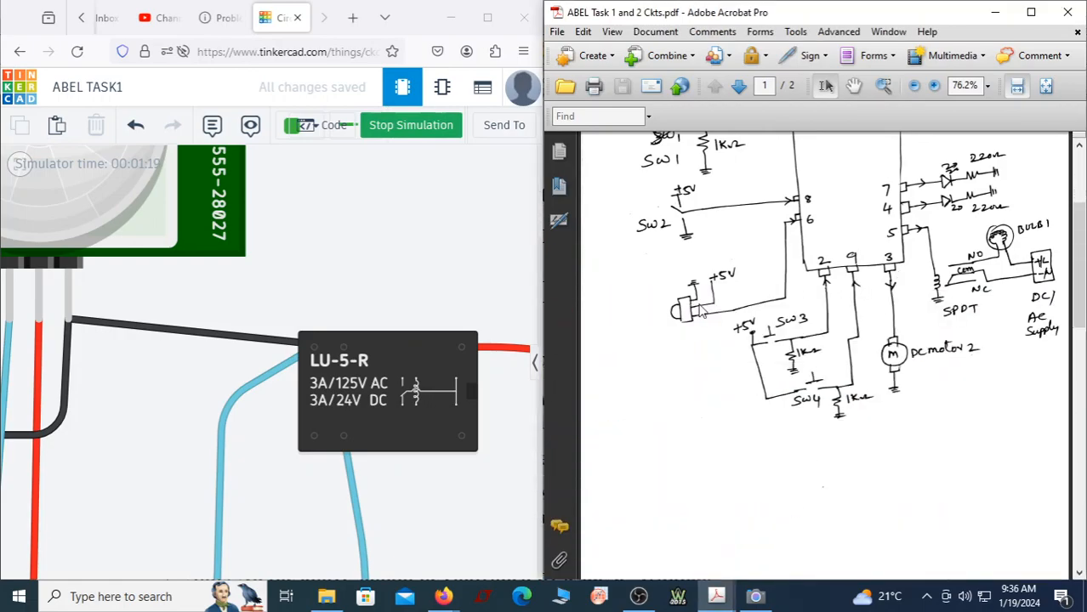
# Examine the PIR sensor's wiring beside the circuit diagram and select its blue signal wire to trace it to Arduino pin 6.
pyautogui.scroll(-3, 354, 286)
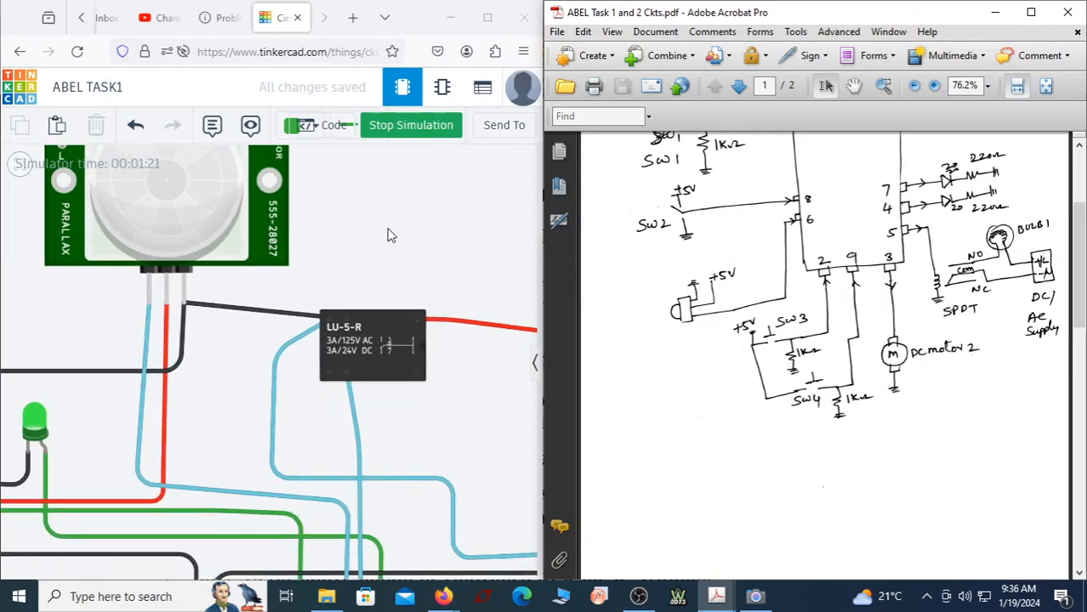
pyautogui.scroll(1, 382, 230)
pyautogui.moveTo(387, 227); pyautogui.dragTo(493, 363)
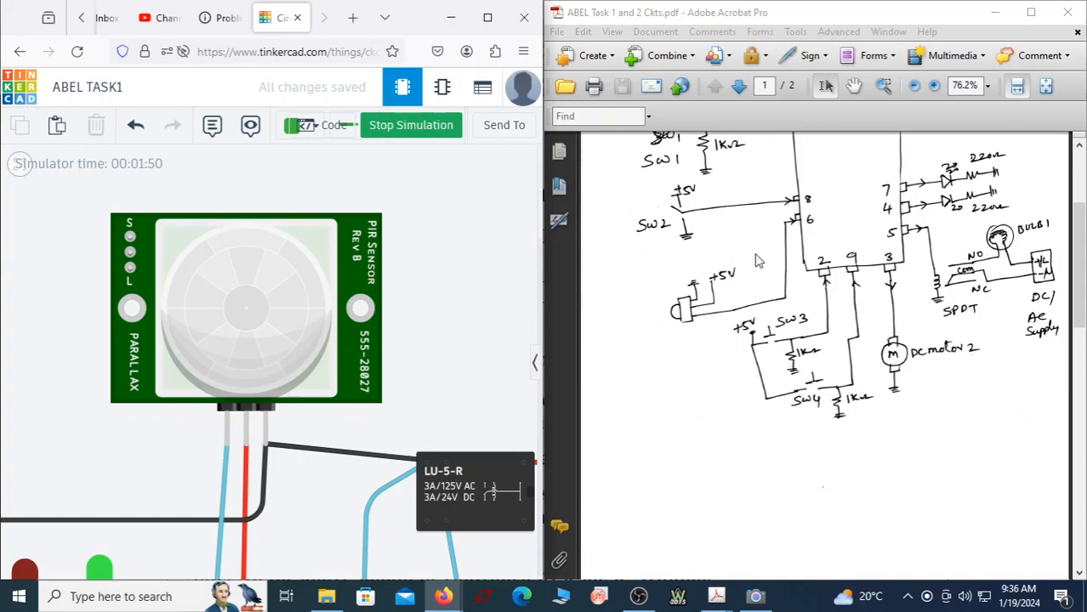
pyautogui.scroll(-3, 379, 328)
pyautogui.moveTo(432, 345); pyautogui.dragTo(418, 218)
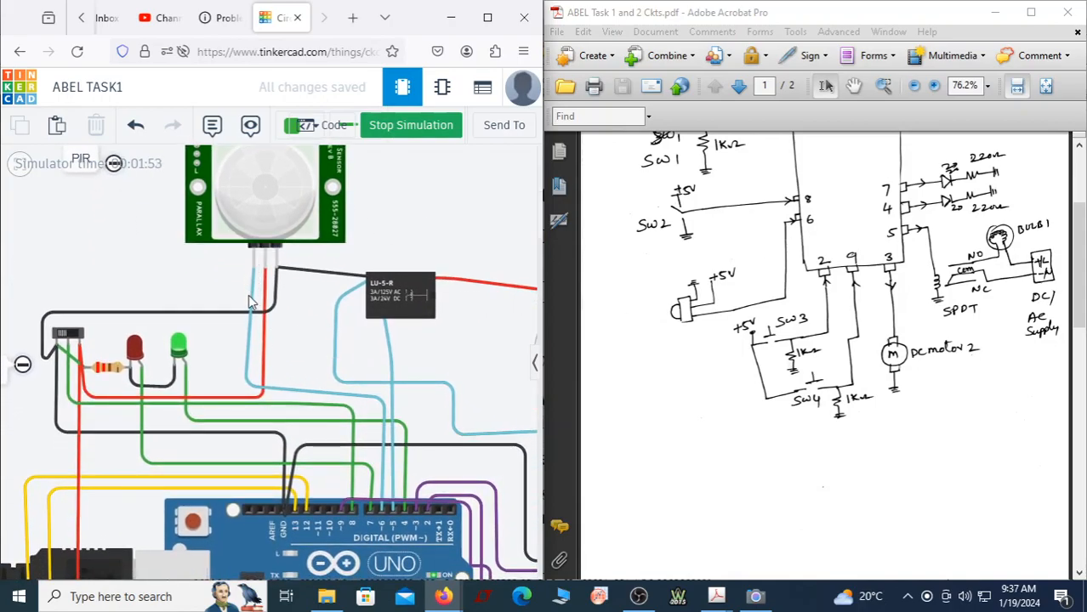
pyautogui.click(247, 374)
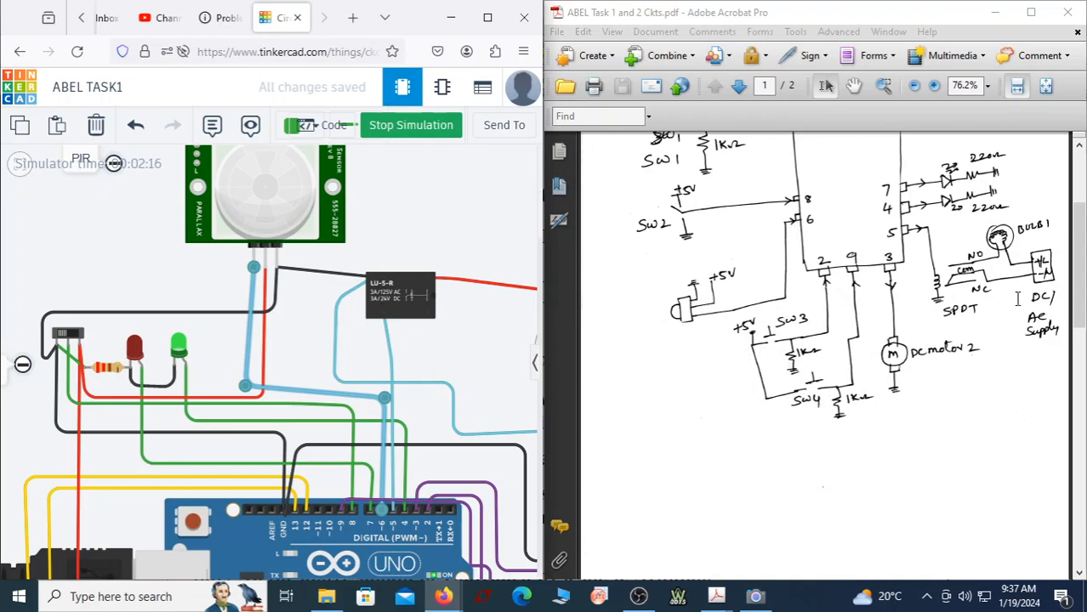
# Examine the LU-5-R relay's contact symbol and terminals up close for comparison with the SPDT relay in the diagram.
pyautogui.scroll(3, 398, 299)
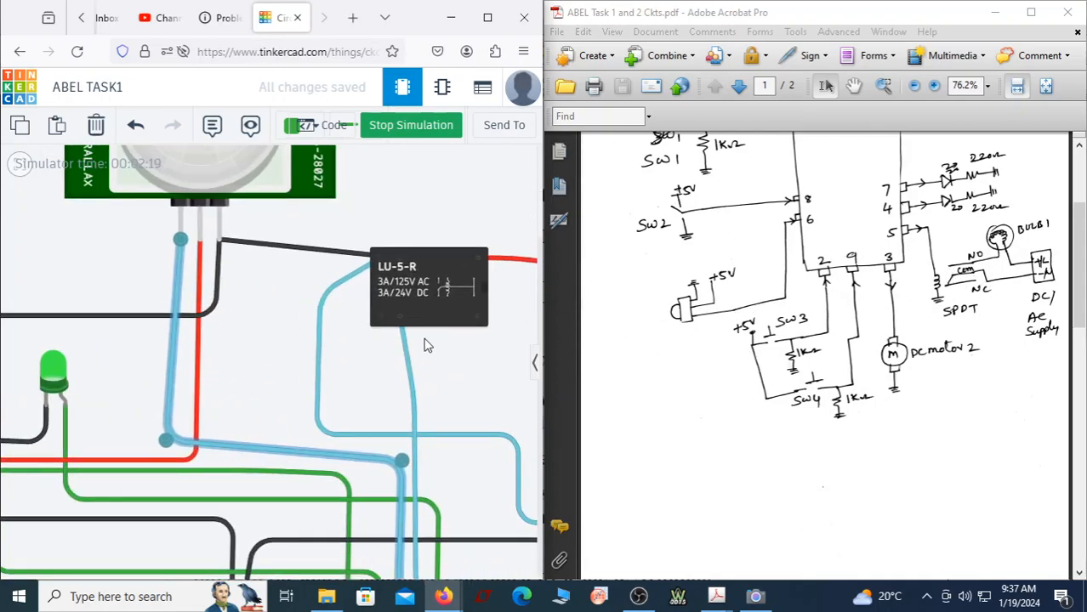
pyautogui.moveTo(429, 357); pyautogui.dragTo(333, 364)
pyautogui.scroll(2, 337, 304)
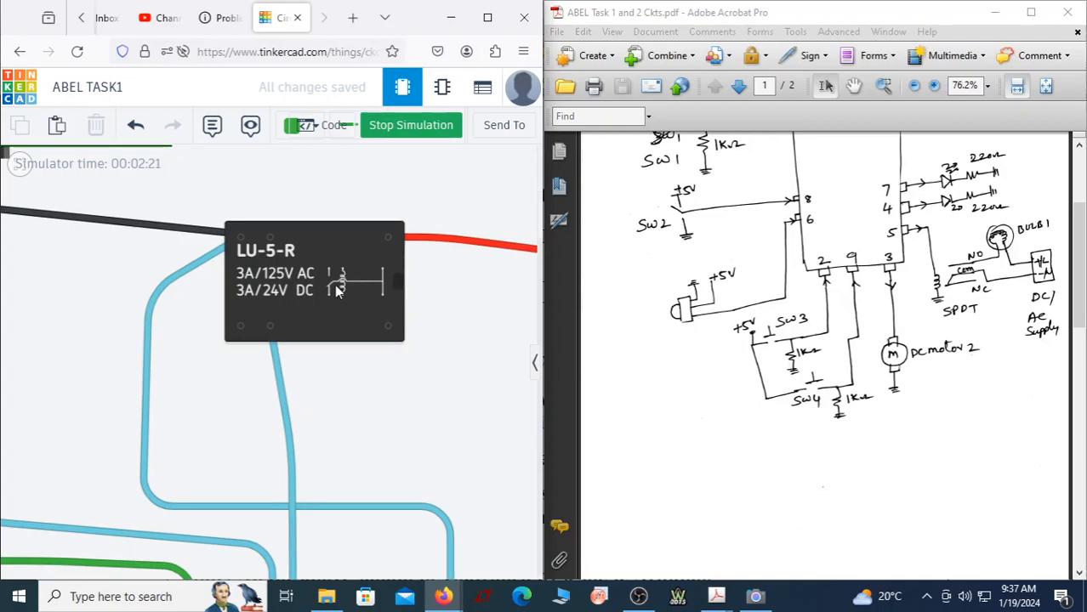
pyautogui.scroll(2, 331, 294)
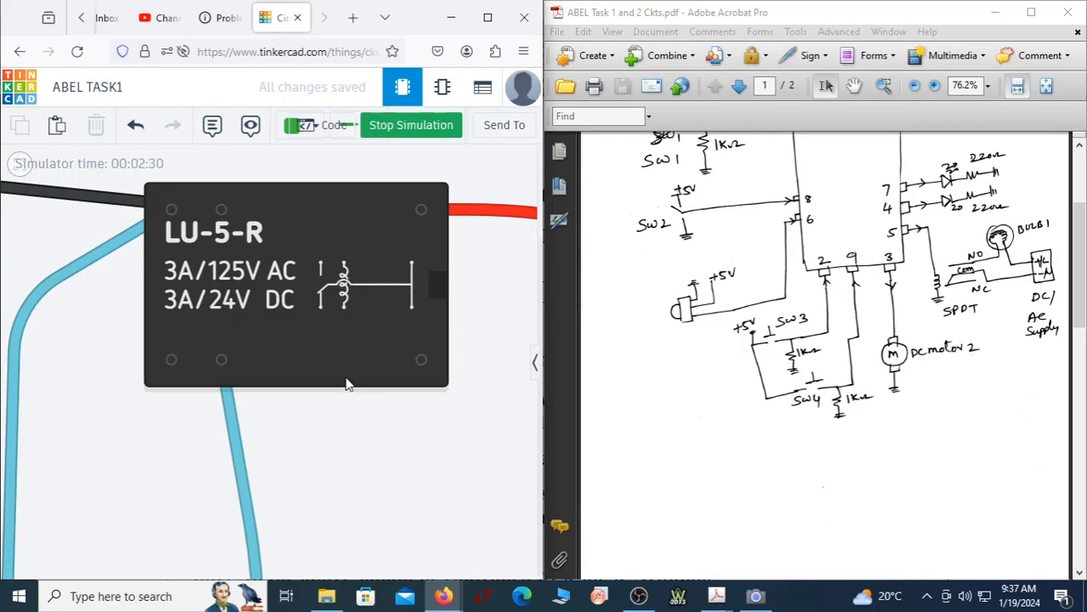
pyautogui.scroll(-3, 228, 447)
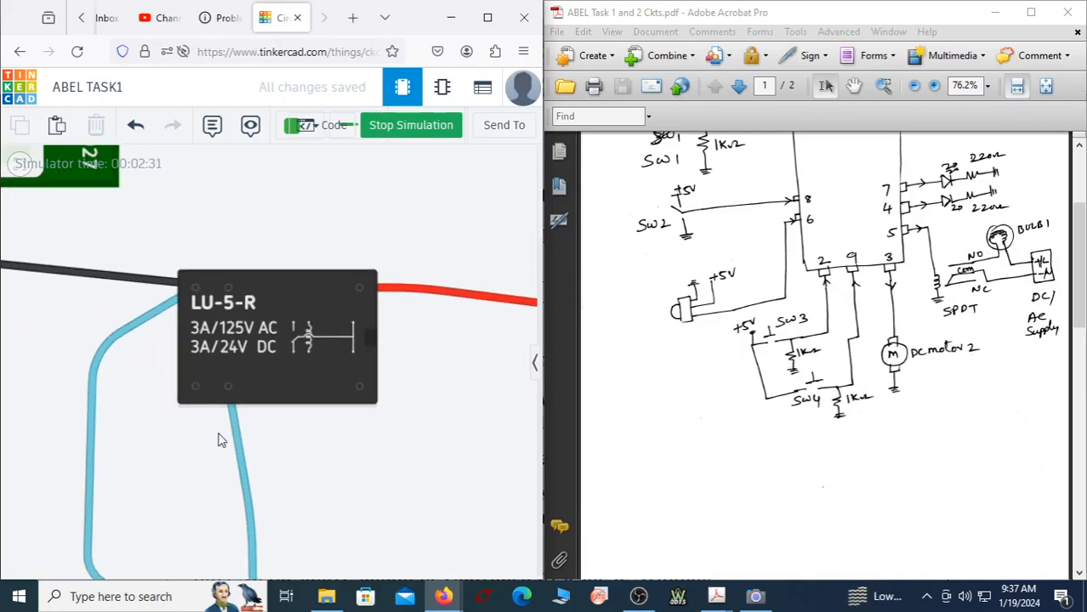
pyautogui.moveTo(73, 425); pyautogui.dragTo(170, 395)
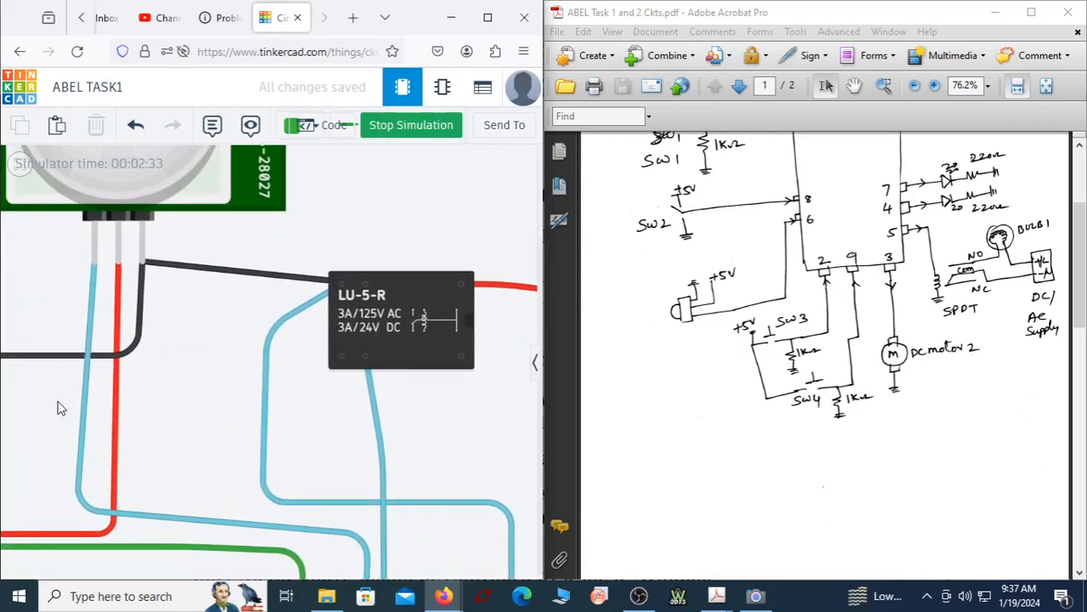
# Trace the PIR sensor's signal wire and the relay's coil wire to Arduino pin 5, returning to the relay.
pyautogui.click(85, 426)
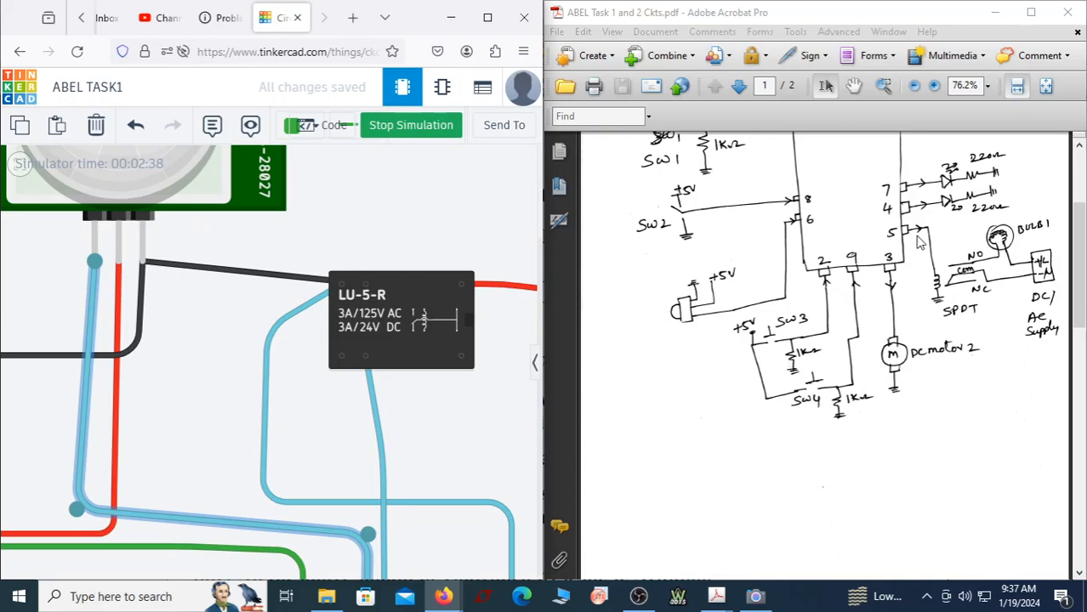
pyautogui.moveTo(530, 437); pyautogui.dragTo(492, 206)
pyautogui.scroll(-2, 444, 369)
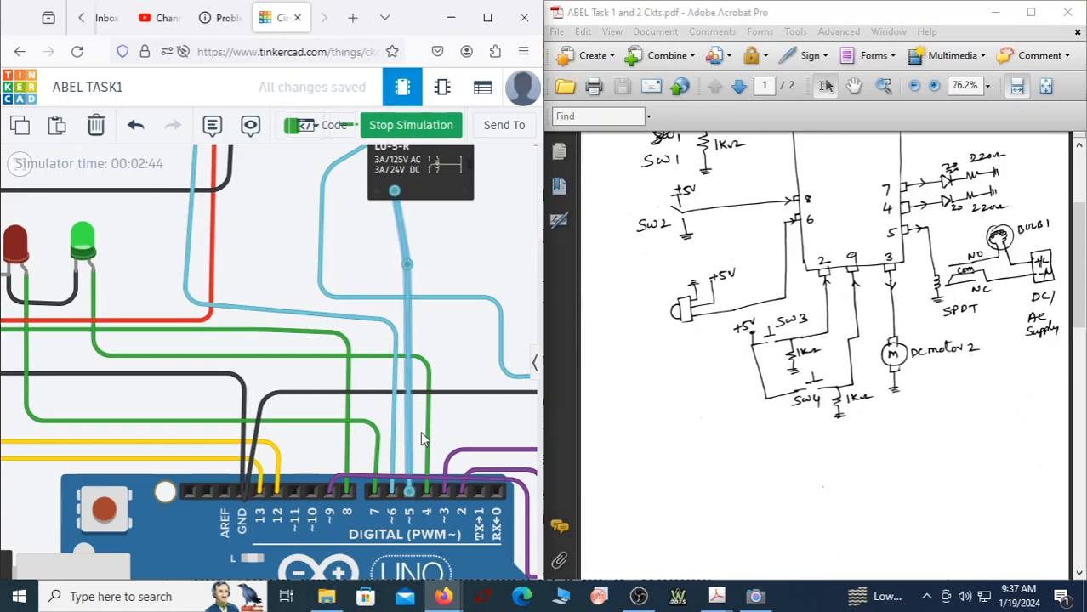
pyautogui.moveTo(504, 269); pyautogui.dragTo(518, 345)
pyautogui.scroll(5, 493, 399)
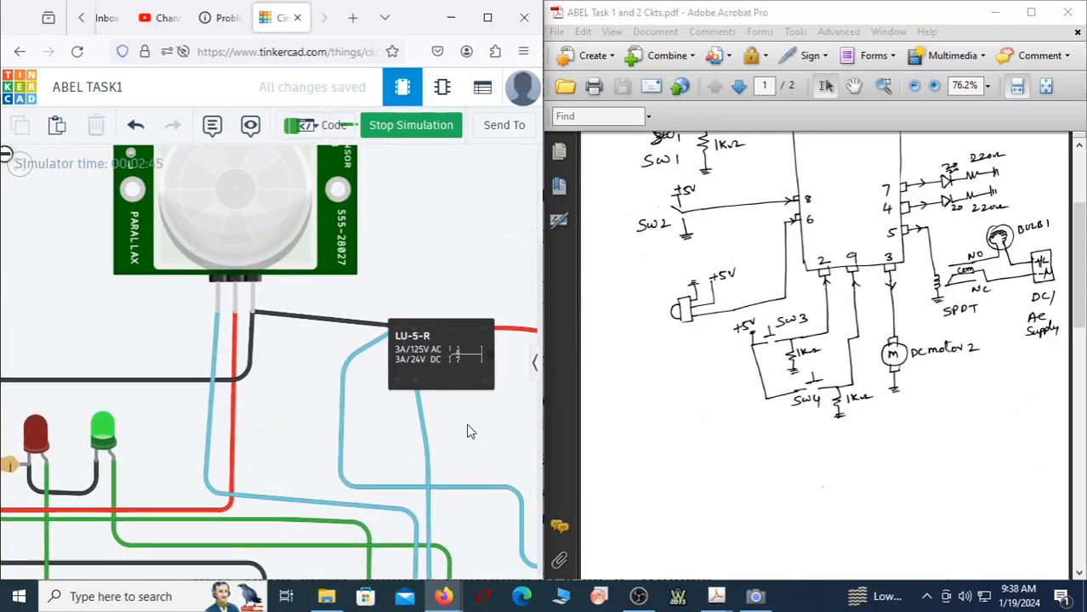
pyautogui.moveTo(491, 454); pyautogui.dragTo(417, 495)
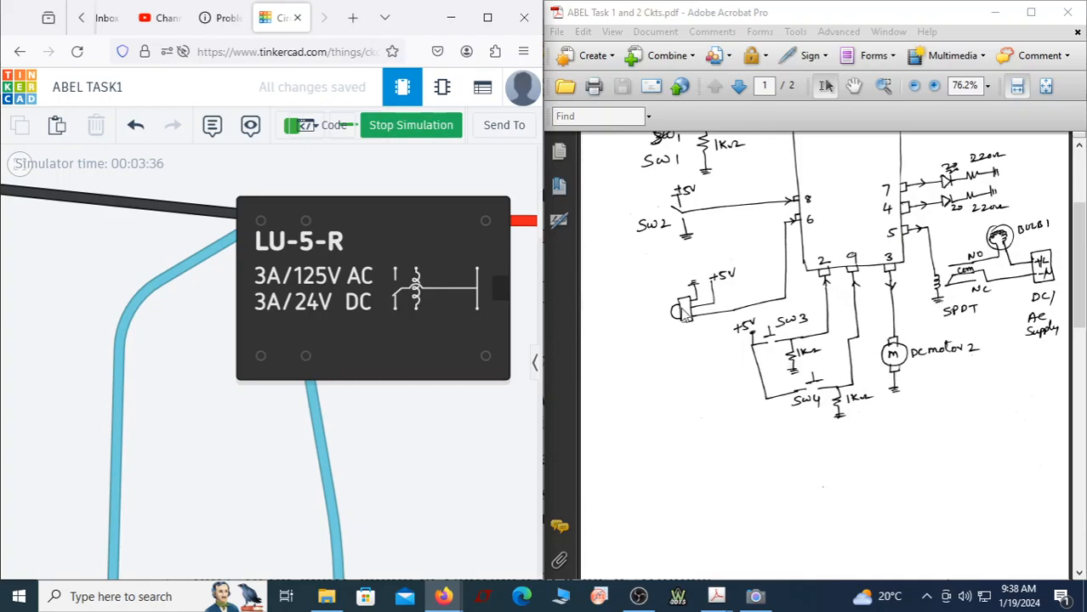
# Stop the simulation and reroute the black wire with a bend just above the relay, so it enters its terminal vertically.
pyautogui.click(195, 213)
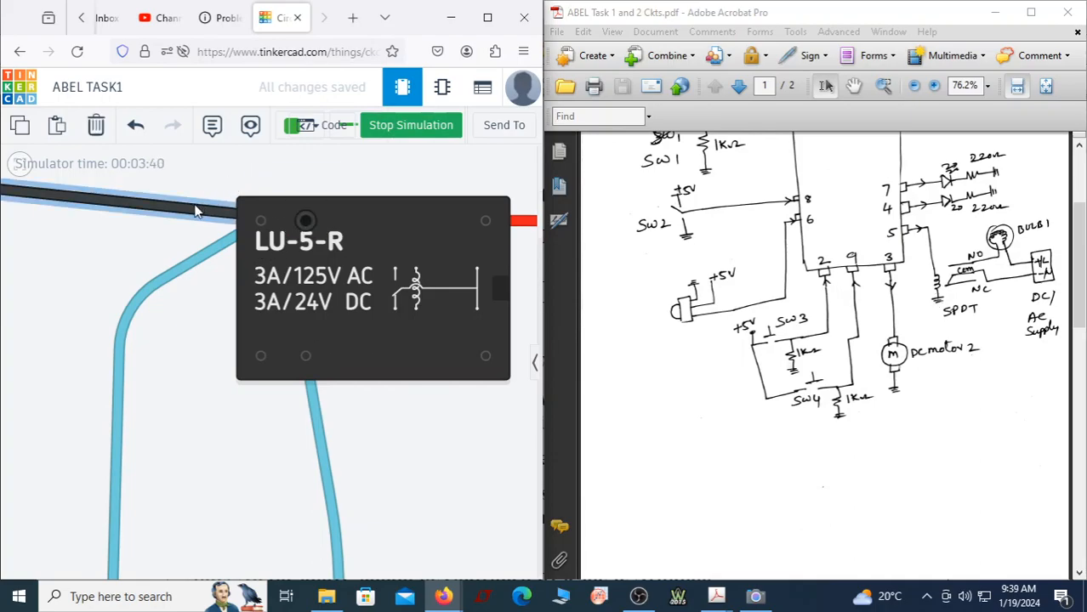
pyautogui.click(433, 126)
pyautogui.moveTo(189, 214); pyautogui.dragTo(312, 161)
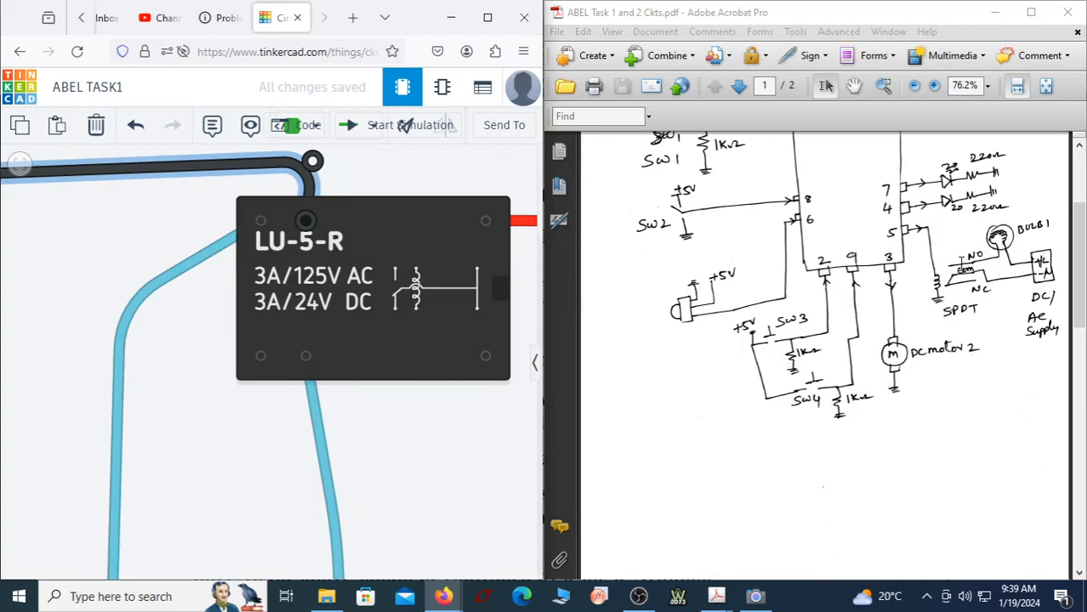
# Inspect the relay's terminals, including Terminal 6, and the blue wire running to BULB1.
pyautogui.scroll(-5, 133, 397)
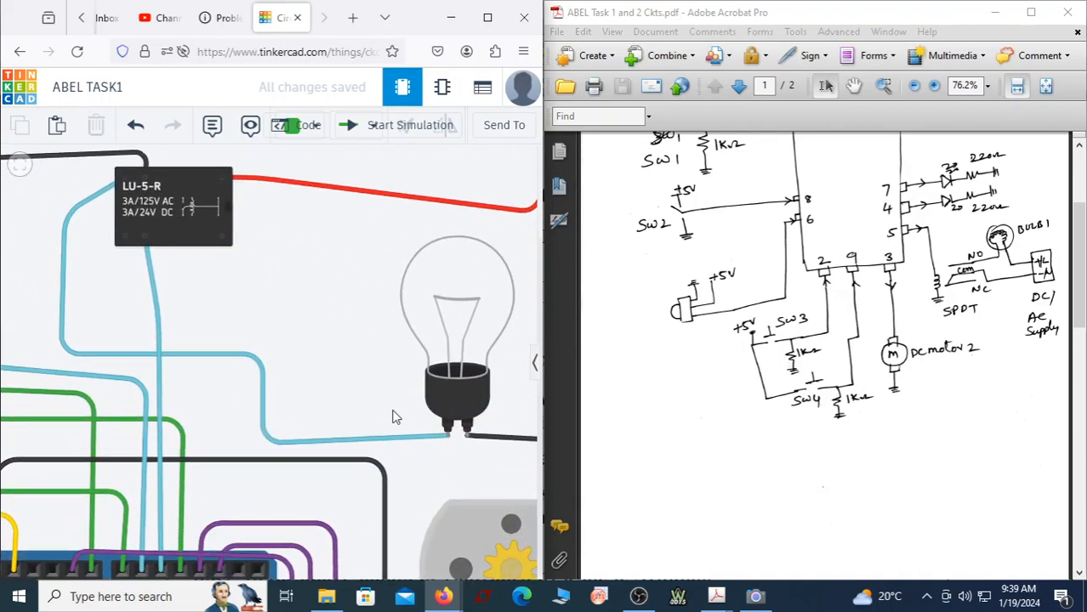
pyautogui.scroll(3, 136, 194)
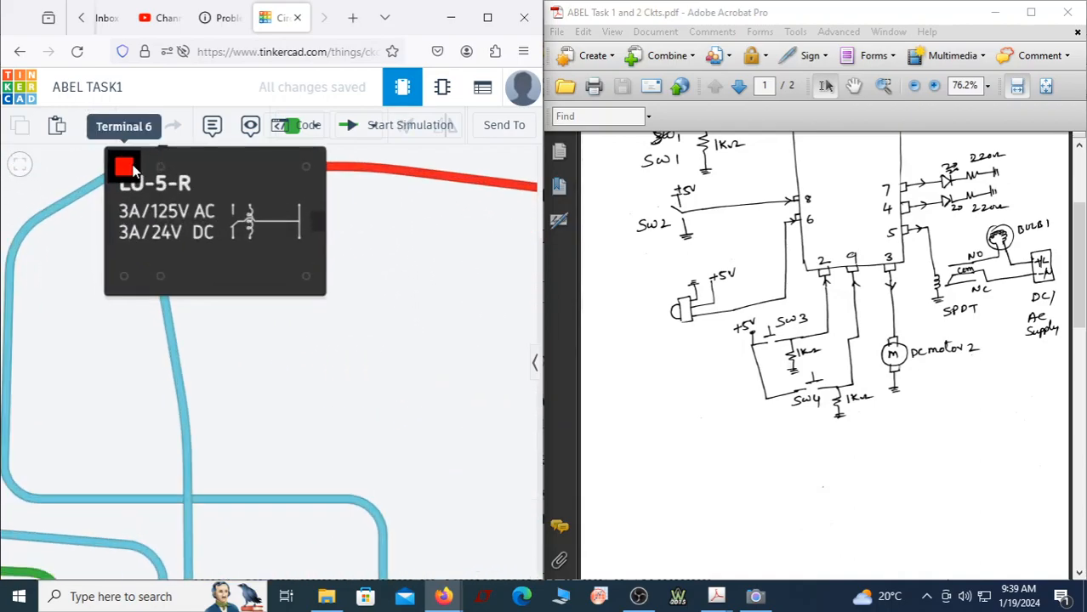
pyautogui.scroll(5, 114, 354)
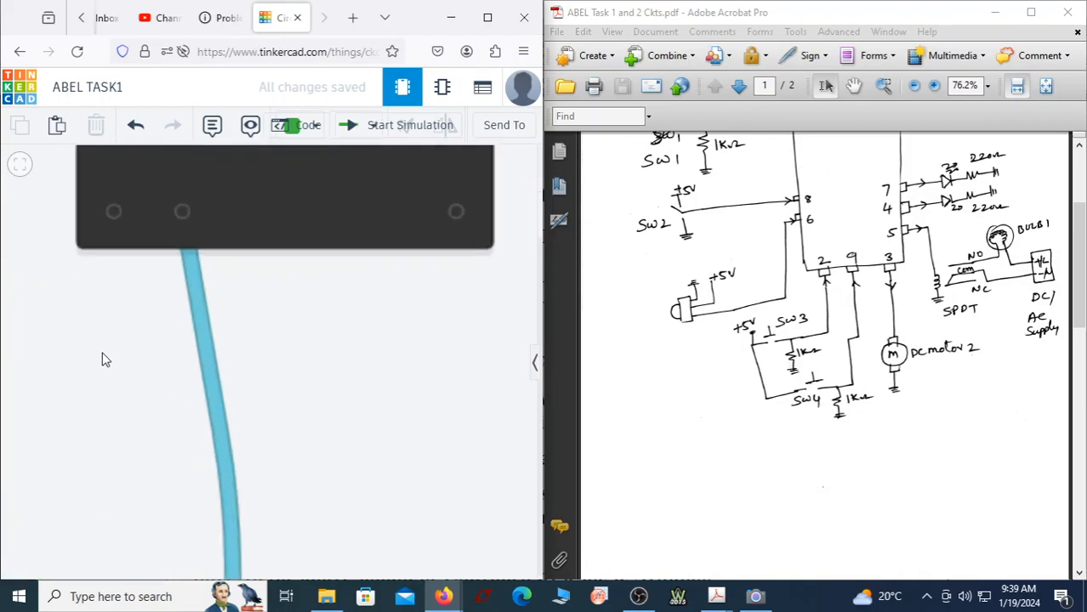
pyautogui.click(327, 596)
pyautogui.click(353, 562)
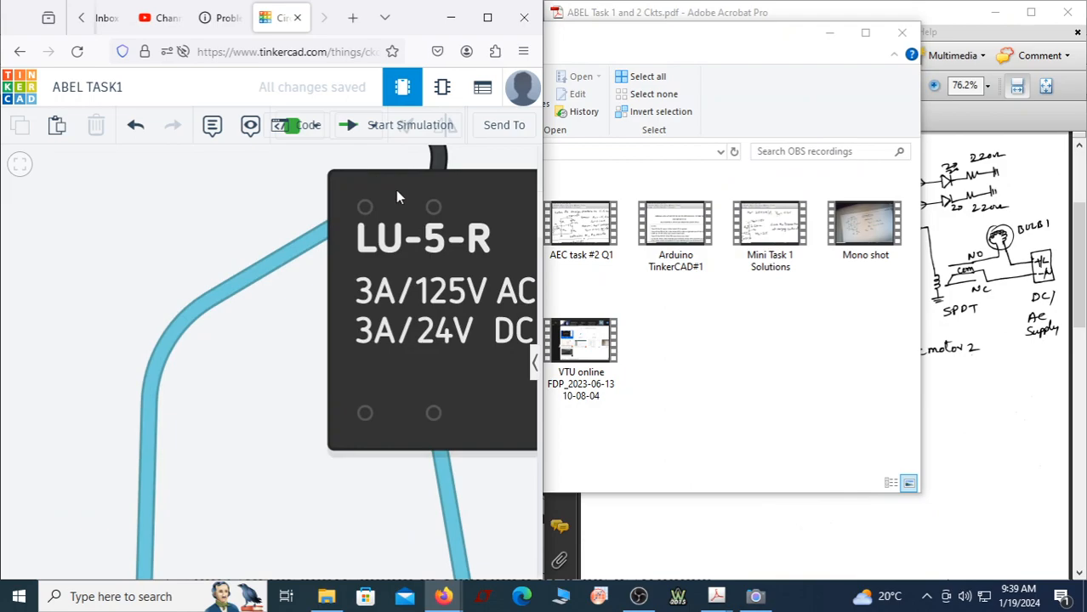
pyautogui.click(831, 35)
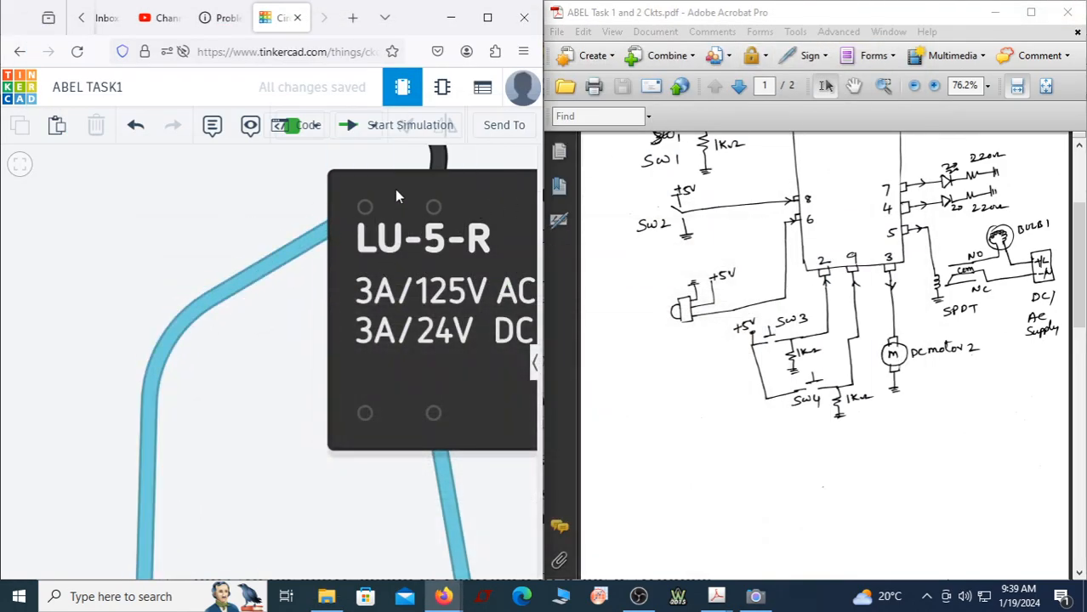
# Maximize the Tinkercad window and examine the wiring between the relay and BULB1.
pyautogui.click(490, 19)
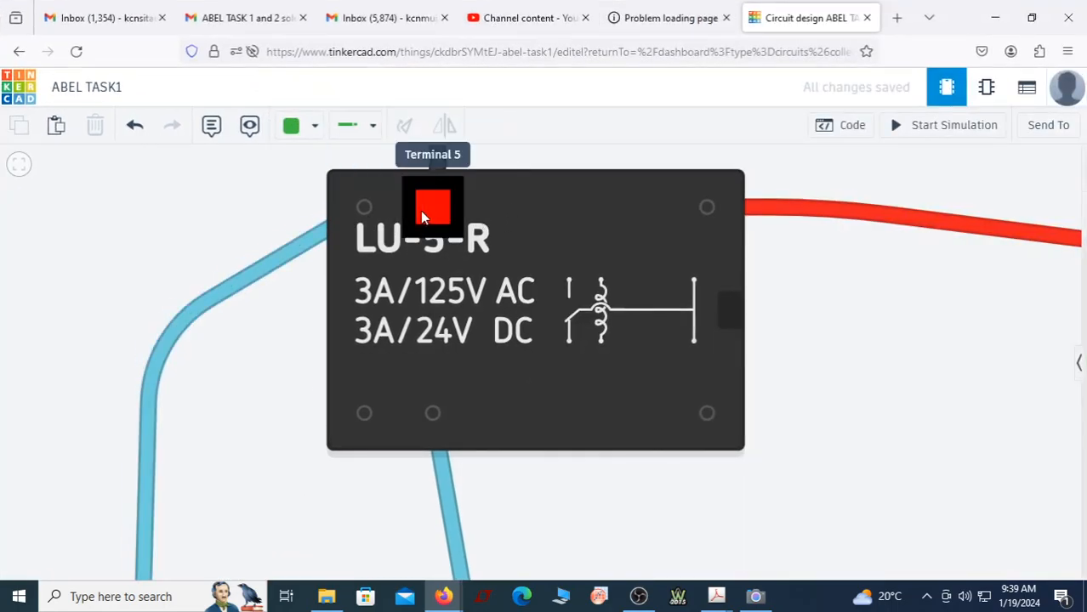
pyautogui.scroll(-3, 209, 372)
pyautogui.scroll(-3, 365, 409)
pyautogui.moveTo(663, 468); pyautogui.dragTo(485, 265)
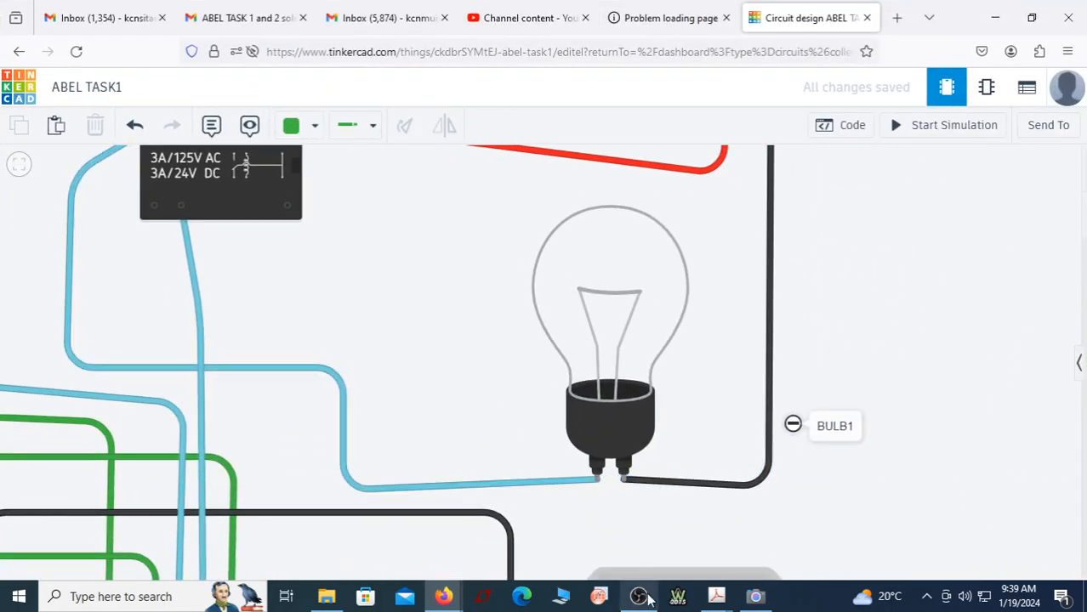
# Compare the relay and BULB1 wiring with the circuit diagram PDF, following the red and black wires to the power supply.
pyautogui.moveTo(730, 602)
pyautogui.click(804, 536)
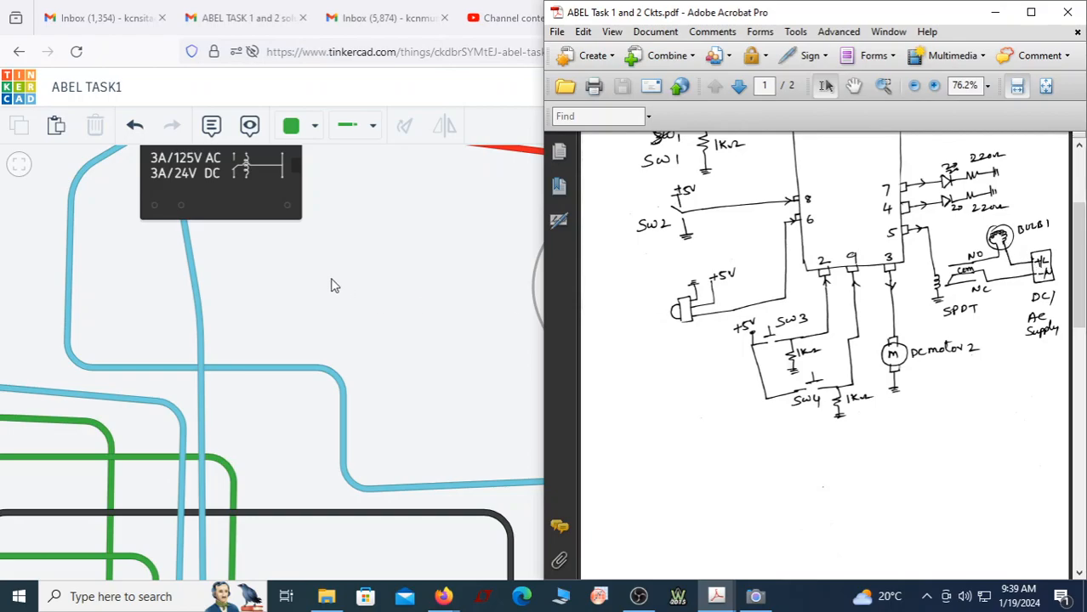
pyautogui.moveTo(432, 316); pyautogui.dragTo(643, 388)
pyautogui.scroll(-3, 481, 393)
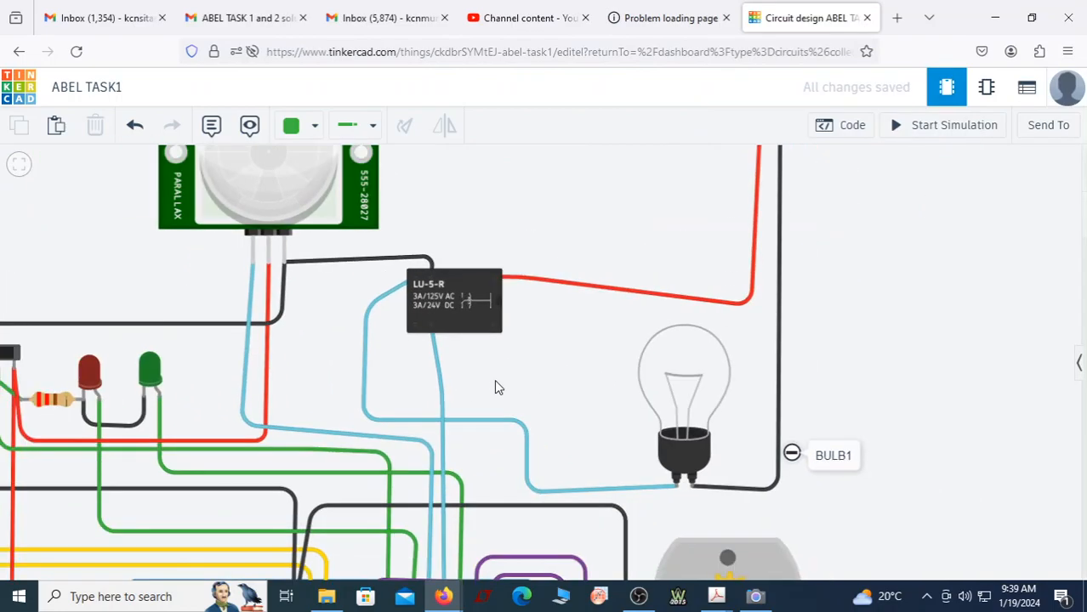
pyautogui.scroll(3, 384, 349)
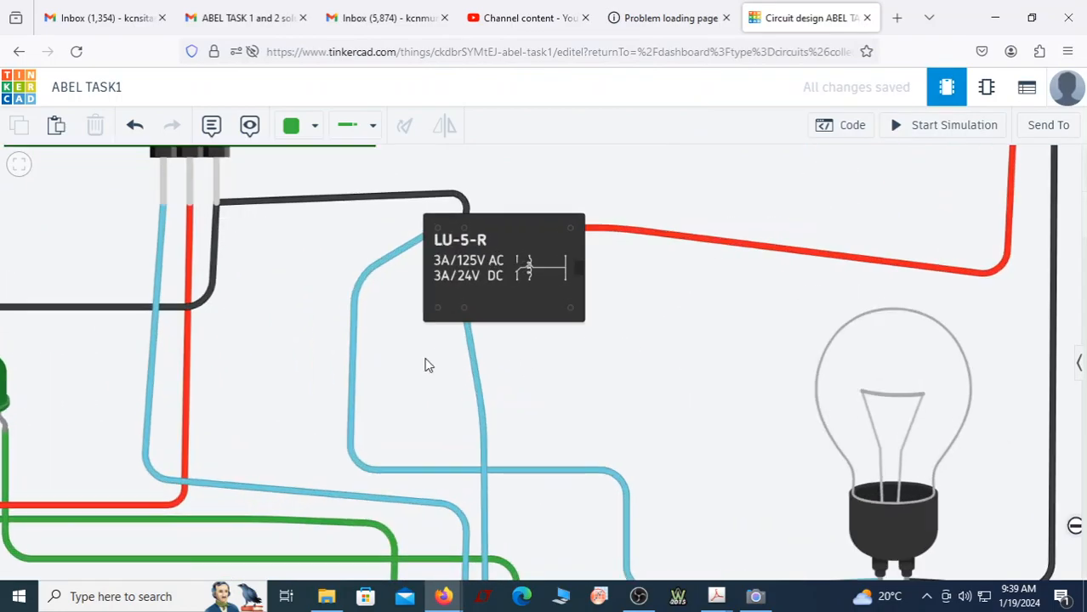
pyautogui.scroll(-3, 601, 341)
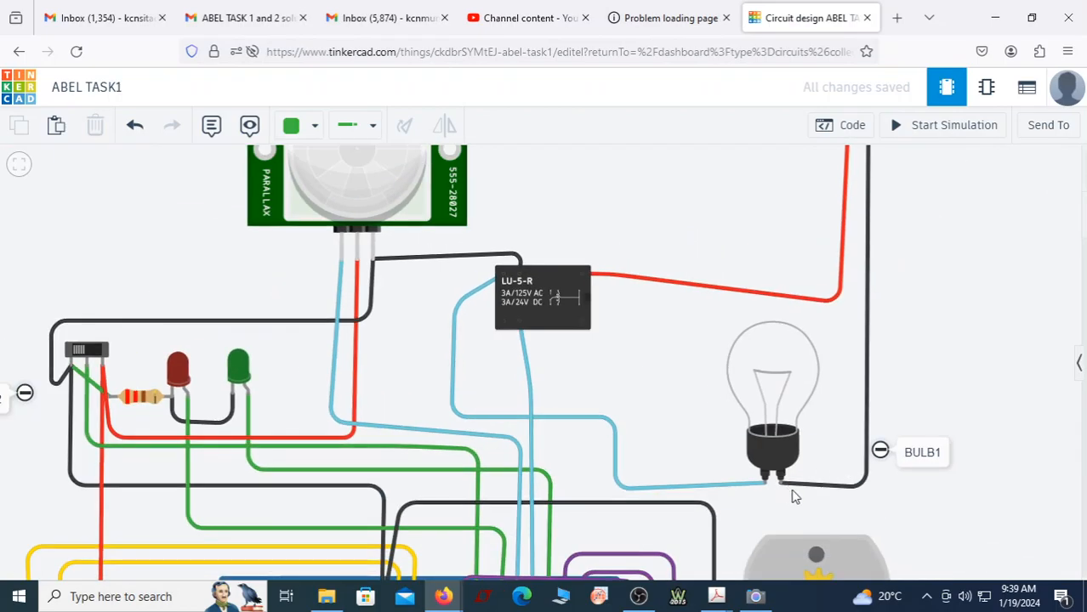
pyautogui.moveTo(958, 306); pyautogui.dragTo(786, 524)
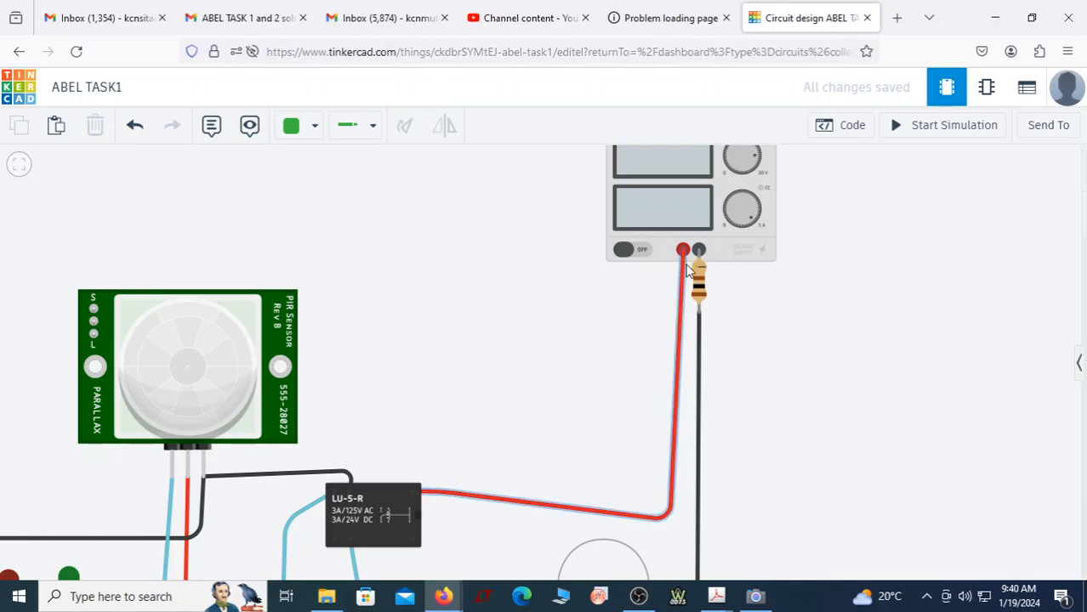
# Bring up the circuit diagram PDF again and examine the SPDT relay's NO, COM and NC connections to BULB1 and the supply.
pyautogui.click(734, 593)
pyautogui.click(820, 536)
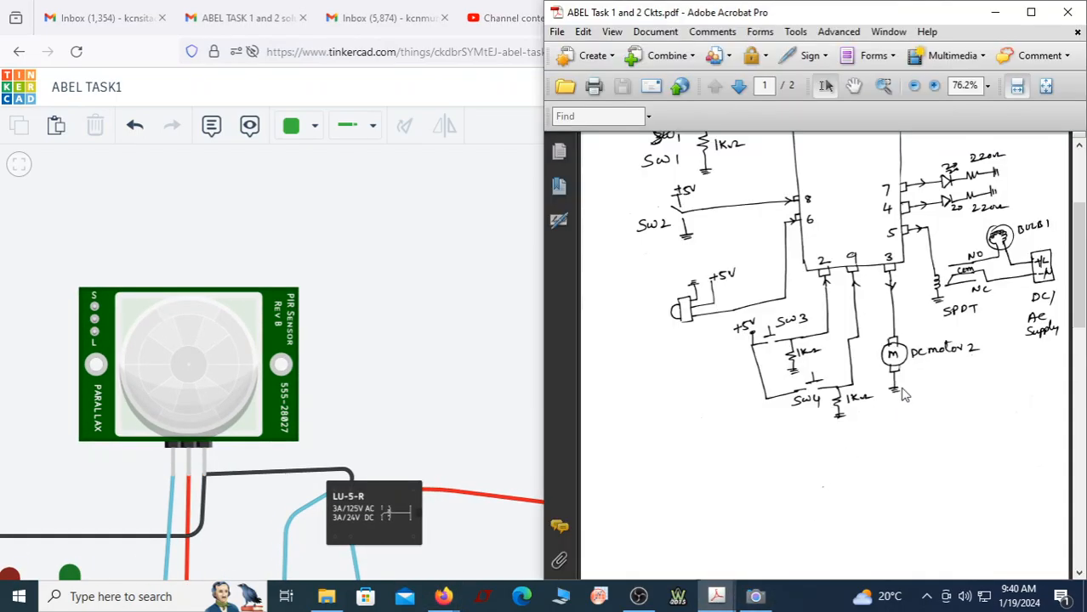
pyautogui.scroll(3, 1026, 275)
pyautogui.scroll(2, 1012, 420)
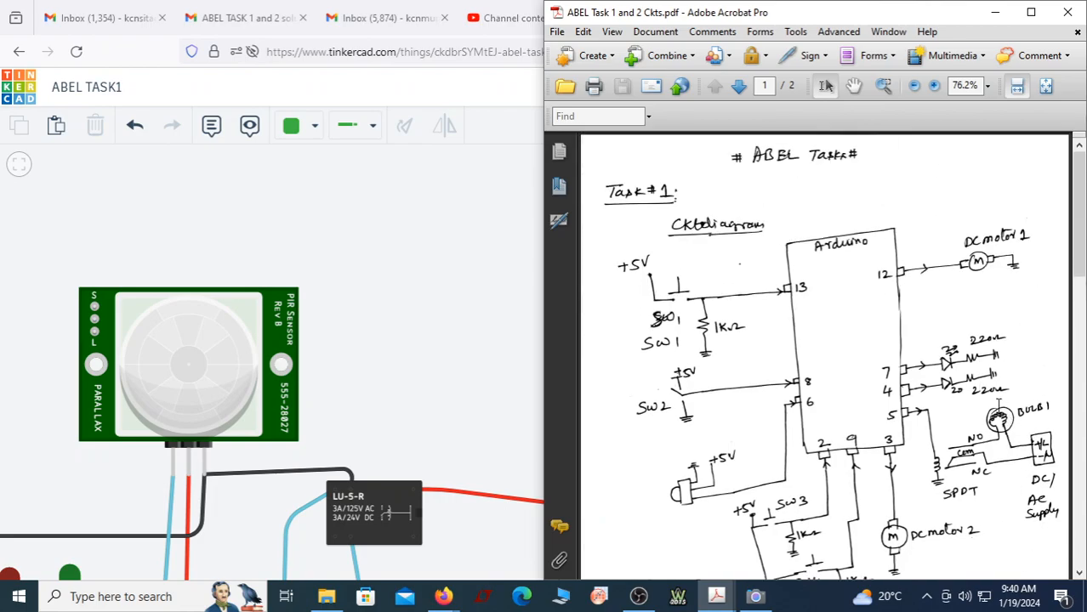
pyautogui.scroll(-2, 979, 479)
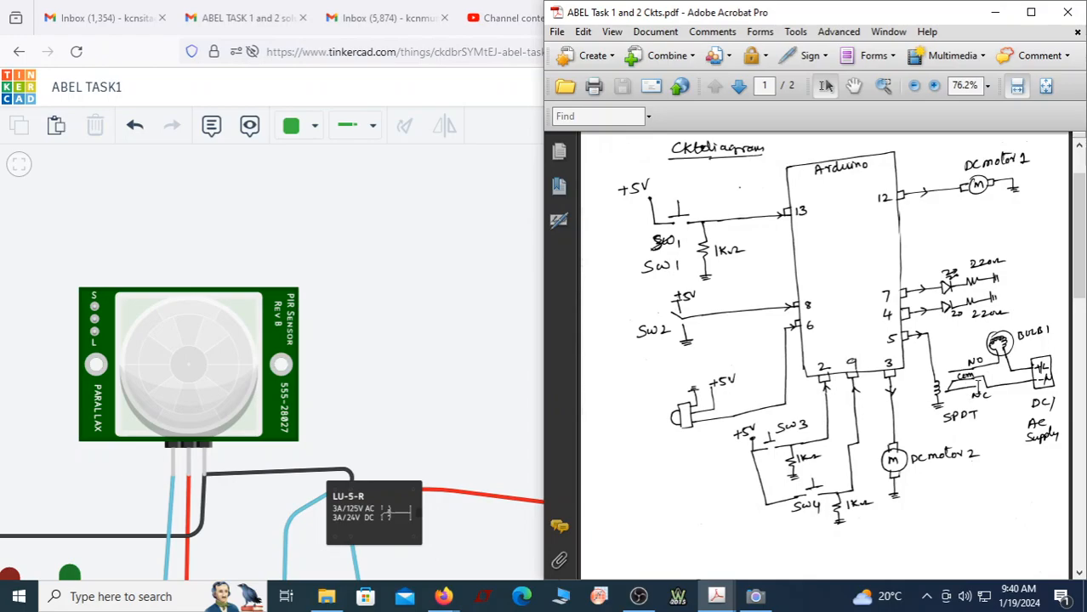
# Delete the red wire between the relay and the power supply, and the black wire from the supply's resistor to BULB1.
pyautogui.moveTo(384, 318); pyautogui.dragTo(94, 146)
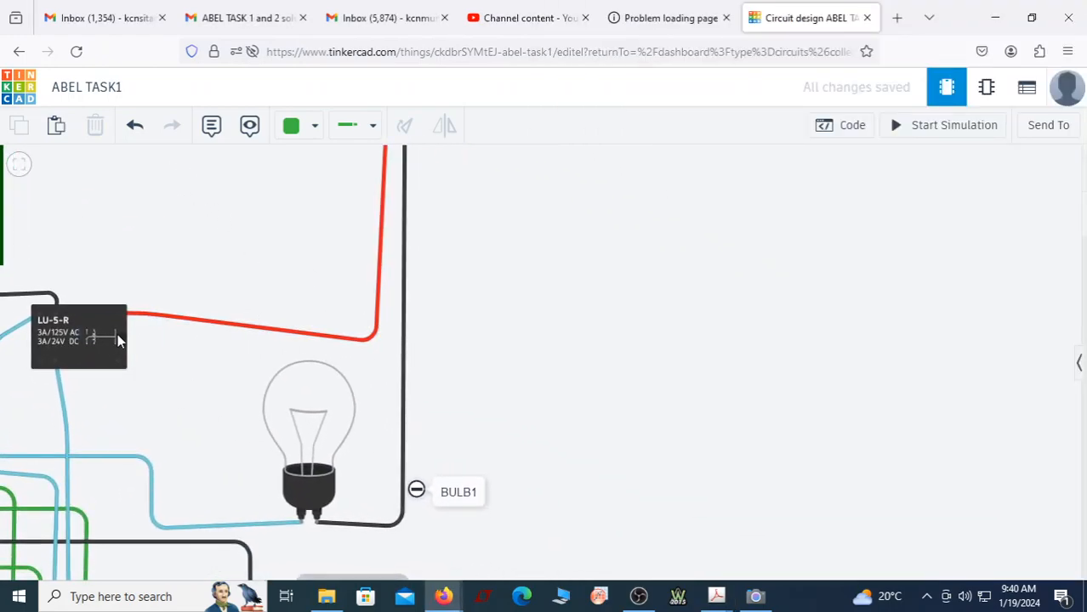
pyautogui.scroll(1, 123, 331)
pyautogui.scroll(-2, 227, 238)
pyautogui.moveTo(276, 202); pyautogui.dragTo(398, 373)
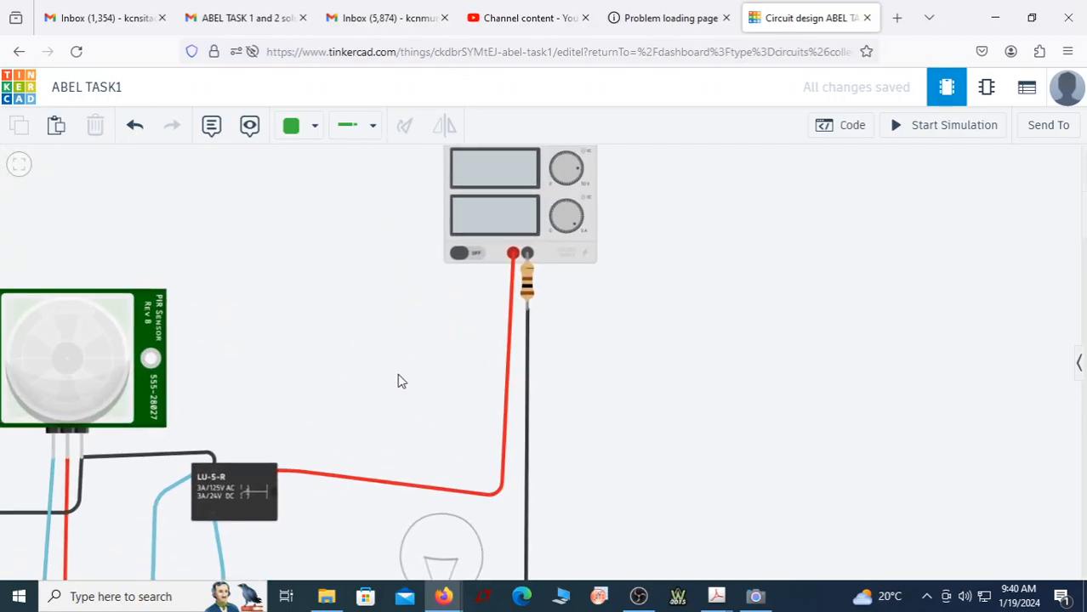
pyautogui.click(390, 491)
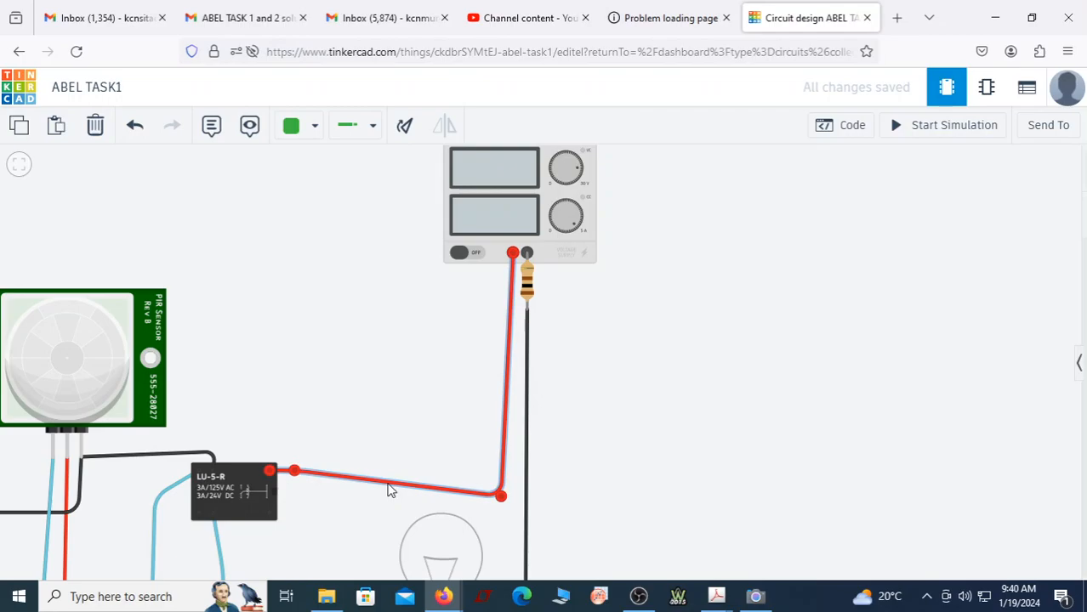
pyautogui.press('Delete')
pyautogui.click(527, 384)
pyautogui.press('Delete')
pyautogui.scroll(-1, 277, 490)
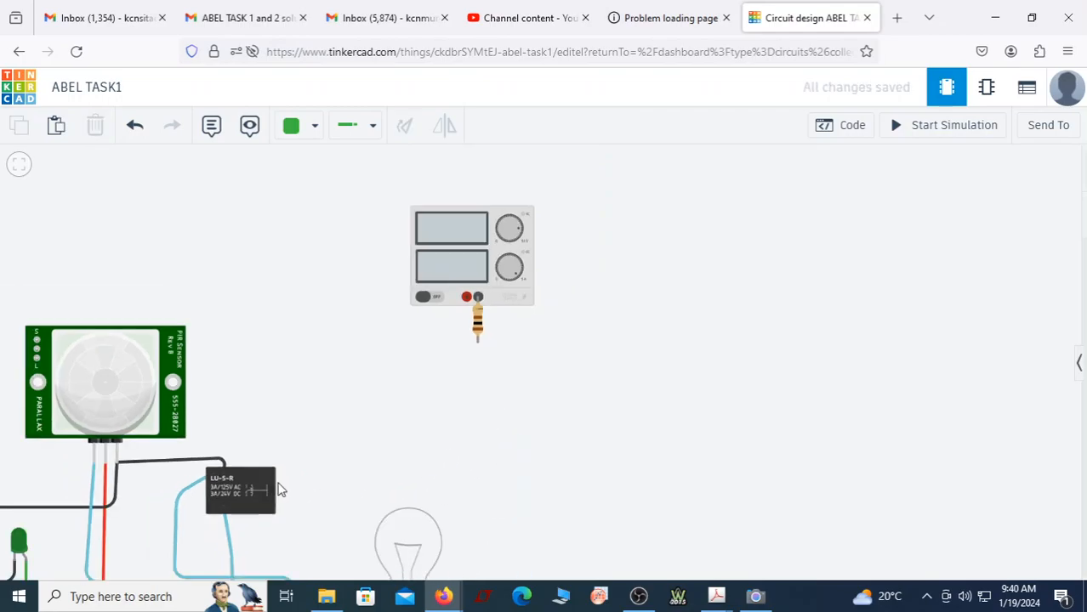
pyautogui.moveTo(478, 500); pyautogui.dragTo(475, 301)
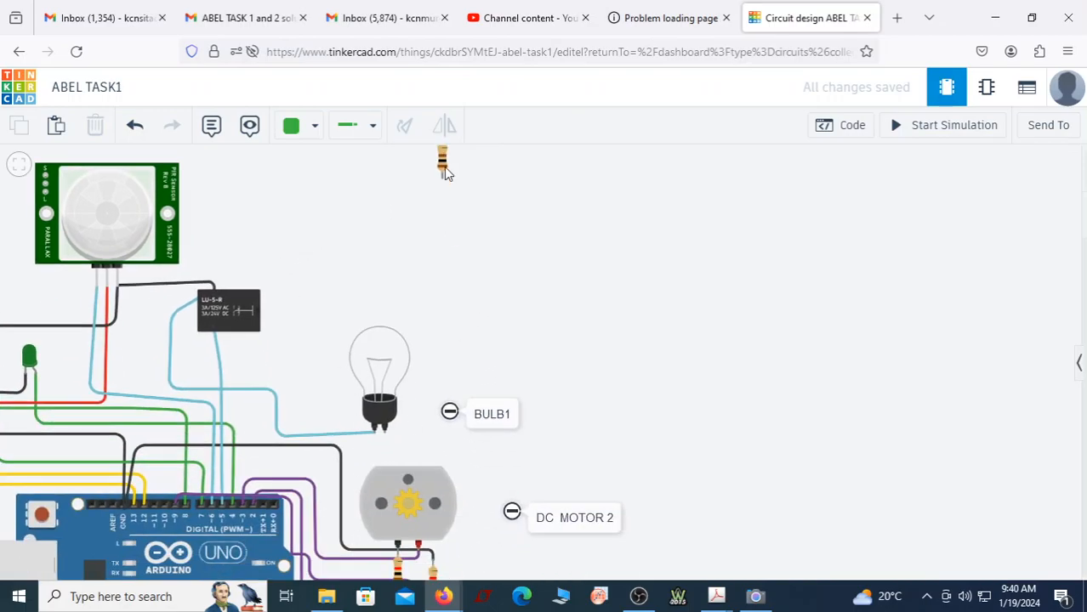
# Wire BULB1's free terminal to the positive terminal of the power supply and colour the wire red.
pyautogui.scroll(1, 444, 160)
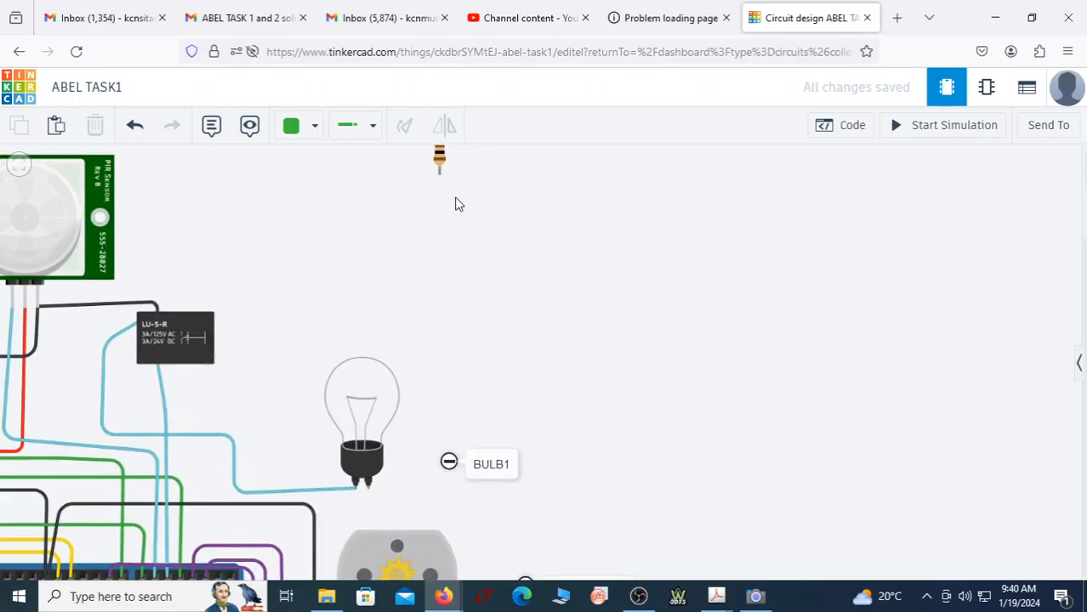
pyautogui.click(369, 485)
pyautogui.click(417, 489)
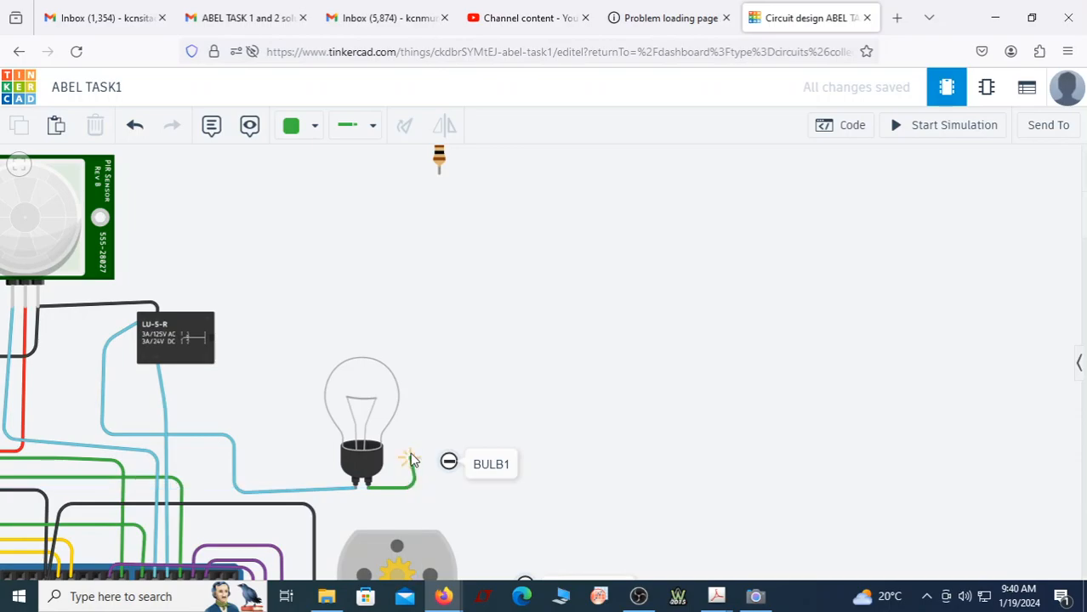
pyautogui.scroll(2, 411, 441)
pyautogui.scroll(-3, 435, 489)
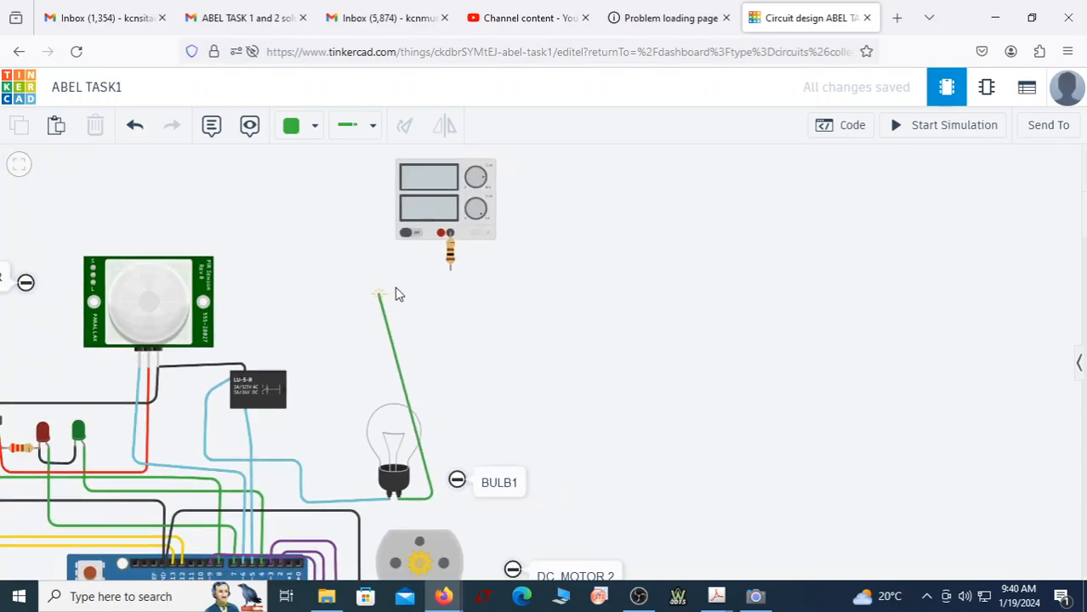
pyautogui.click(442, 233)
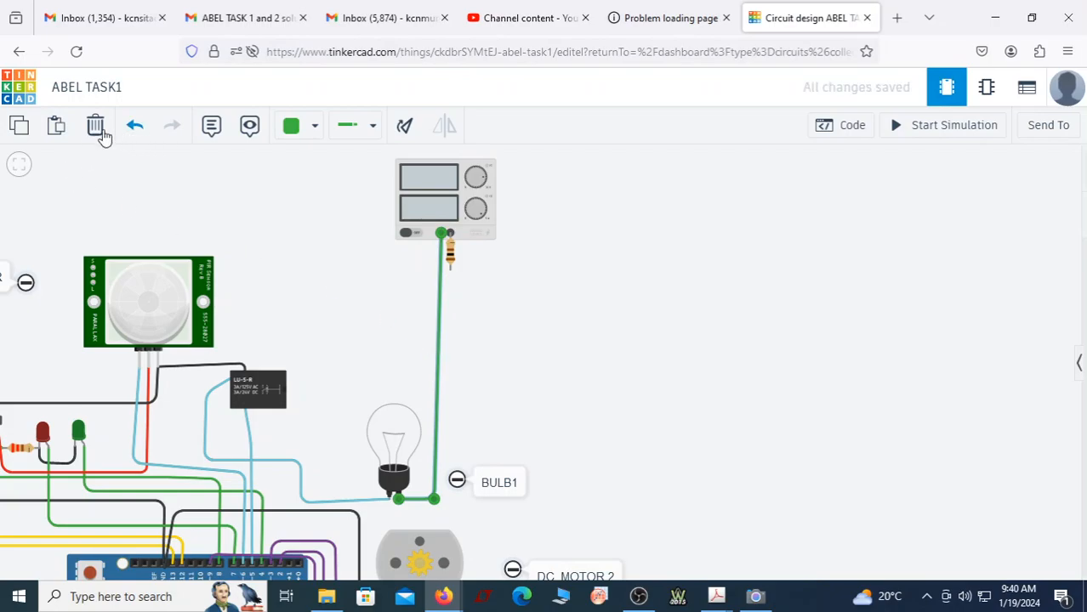
pyautogui.click(313, 127)
pyautogui.click(331, 208)
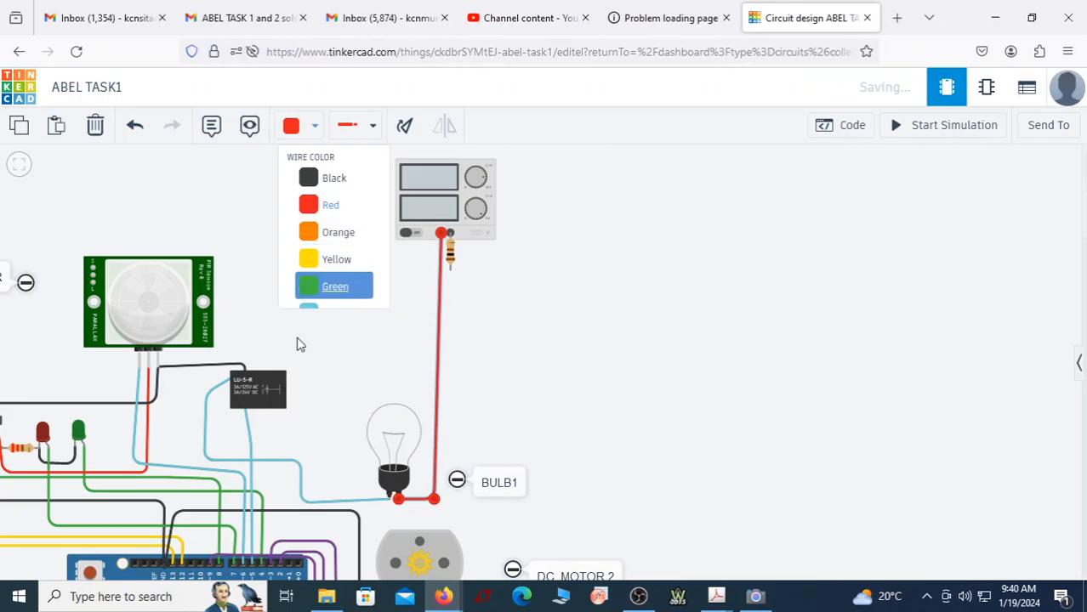
# Wire the relay's free lower terminal to the open end of the power supply's resistor and colour the wire black.
pyautogui.scroll(2, 286, 386)
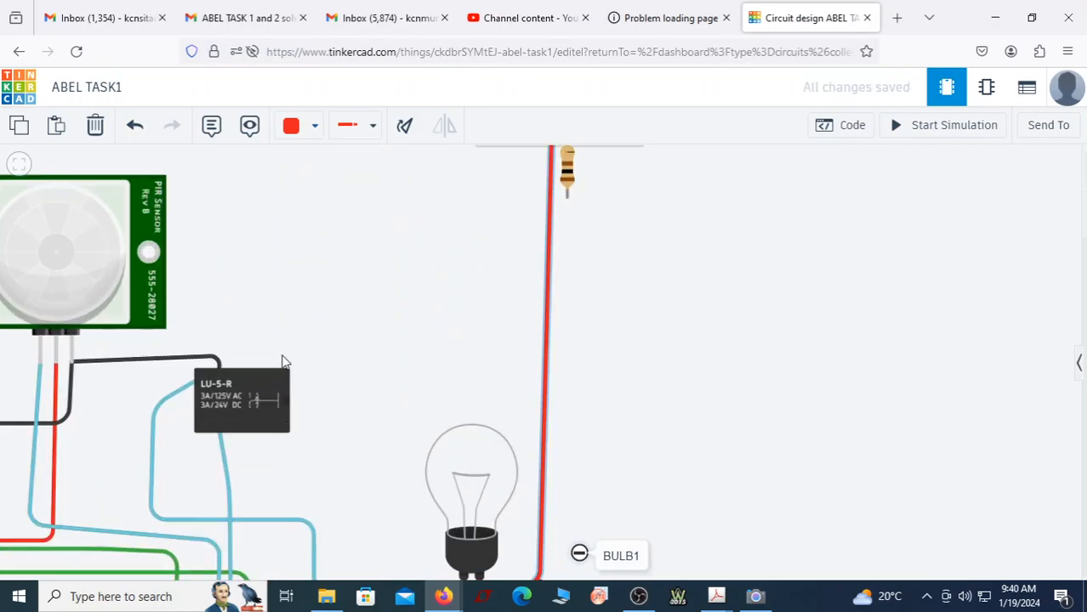
pyautogui.click(287, 420)
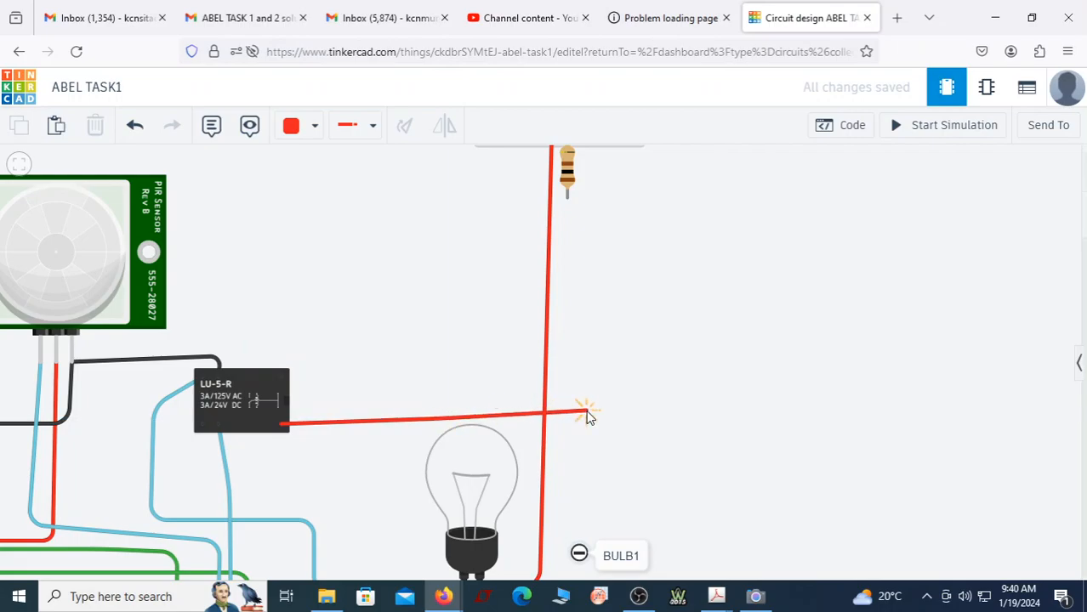
pyautogui.click(567, 198)
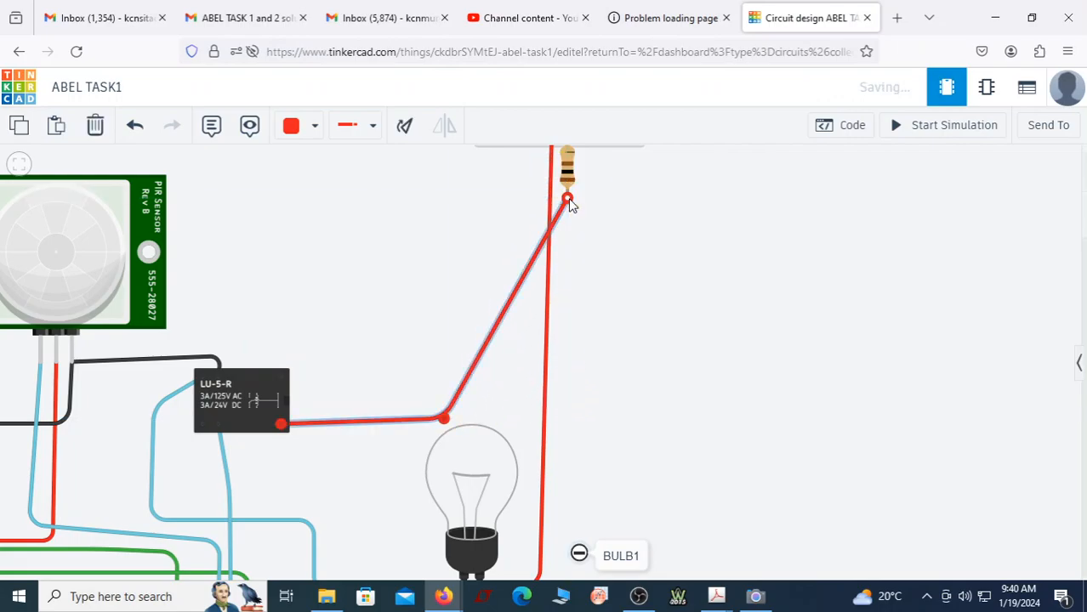
pyautogui.click(291, 128)
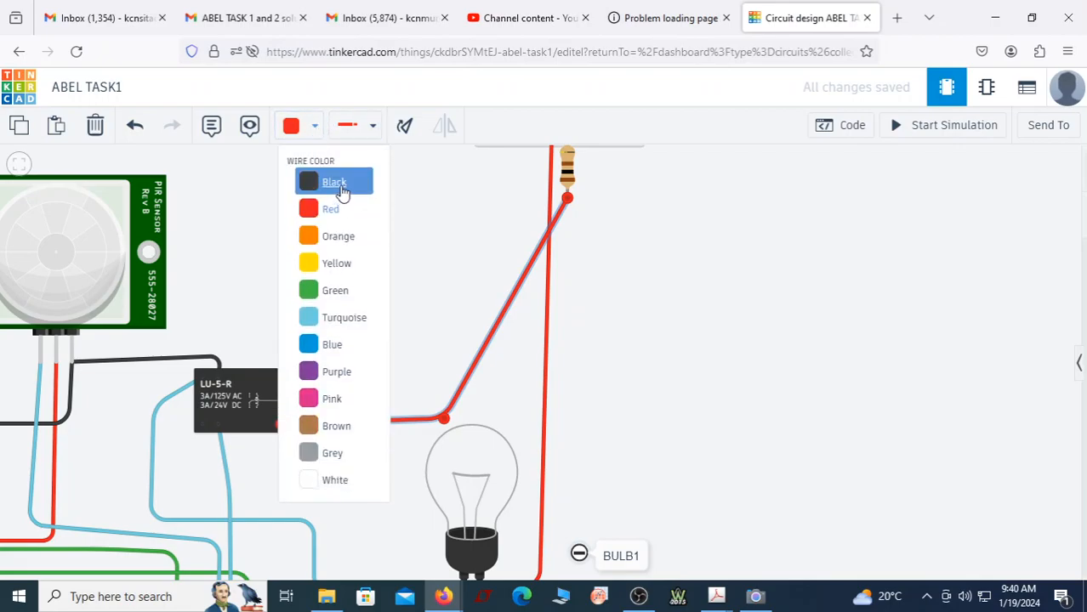
pyautogui.click(343, 192)
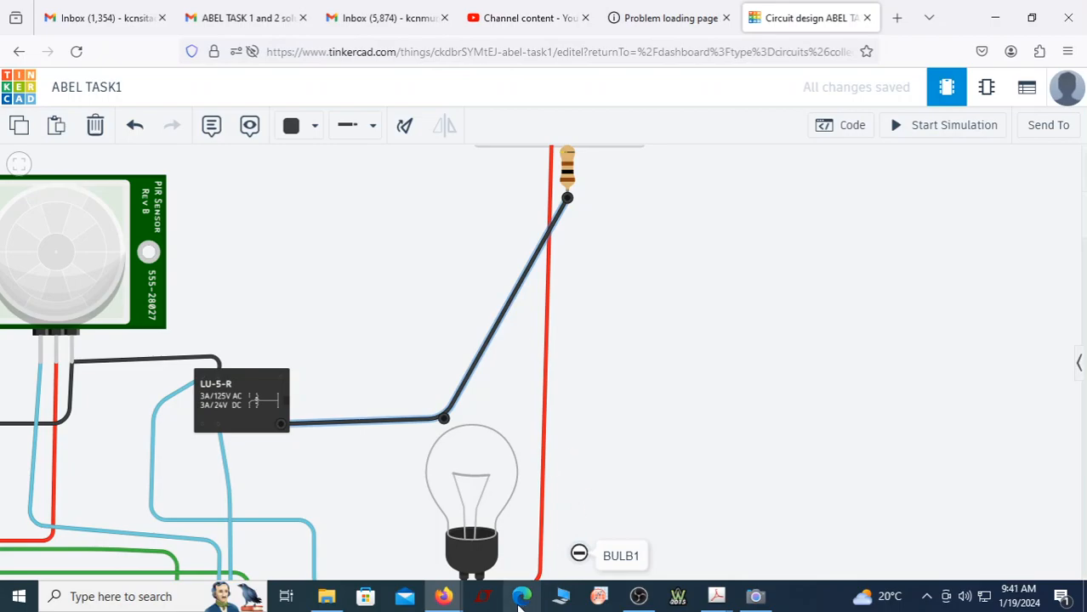
# Compare the new supply wiring with the circuit diagram PDF, following the black wire to the relay and the red wire to BULB1.
pyautogui.click(783, 547)
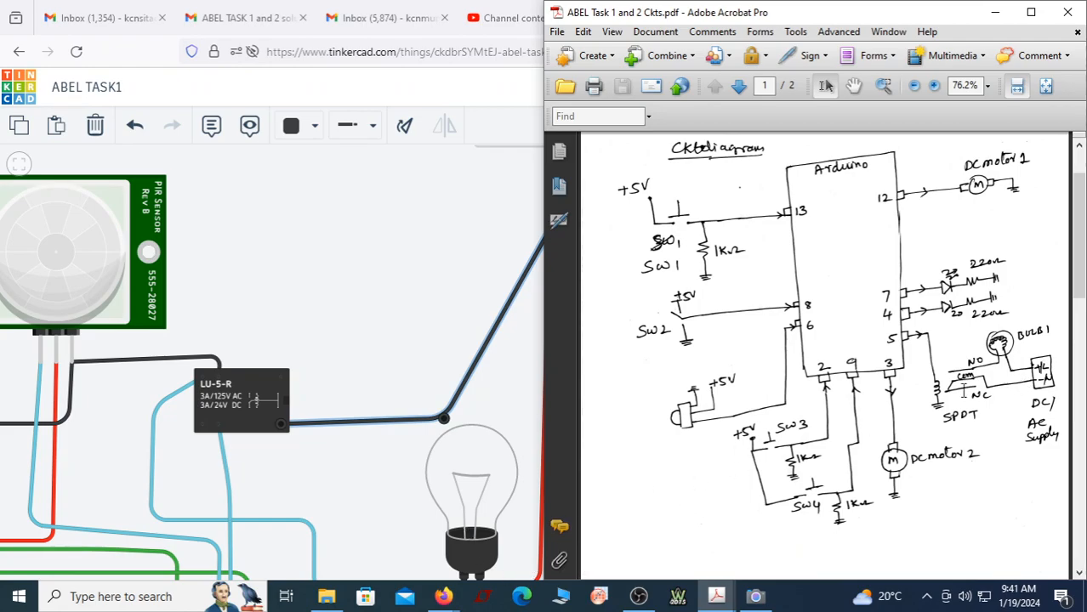
pyautogui.moveTo(362, 397); pyautogui.dragTo(257, 311)
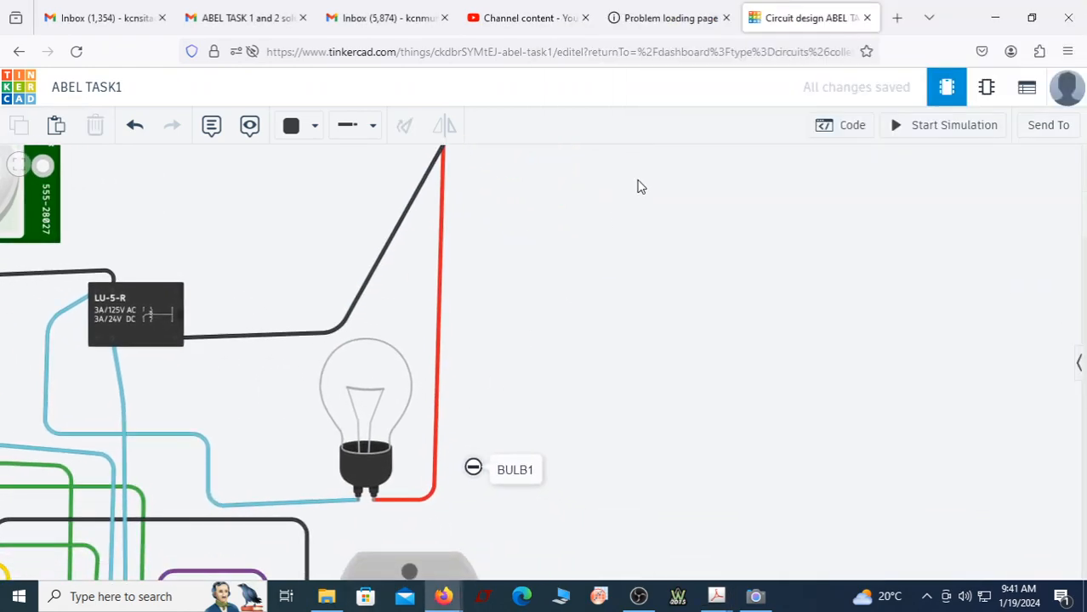
pyautogui.moveTo(641, 187); pyautogui.dragTo(681, 500)
pyautogui.scroll(-2, 545, 387)
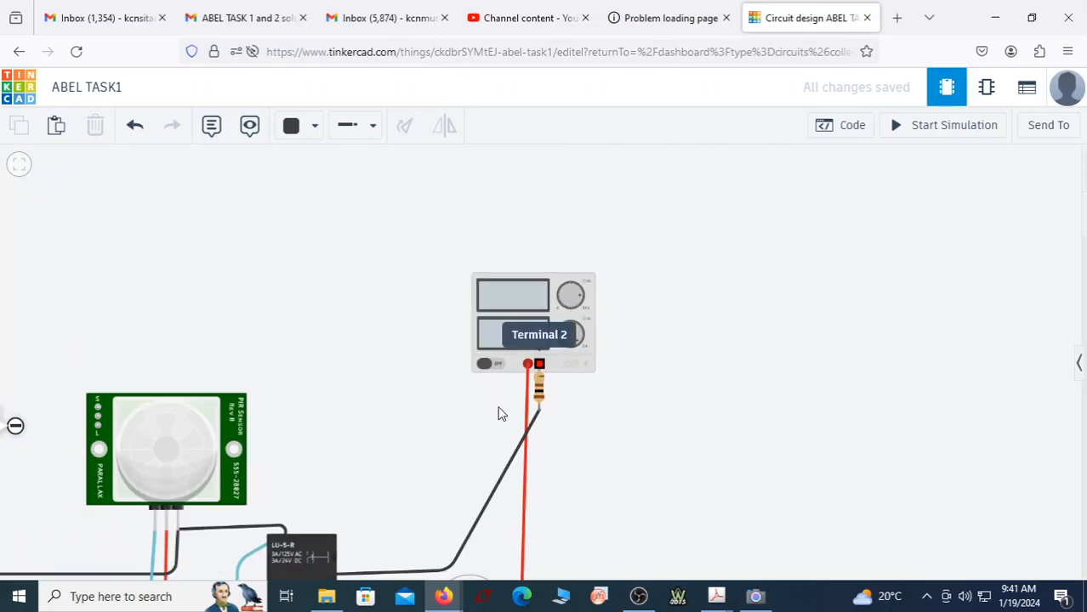
pyautogui.moveTo(383, 490); pyautogui.dragTo(330, 383)
pyautogui.scroll(3, 313, 417)
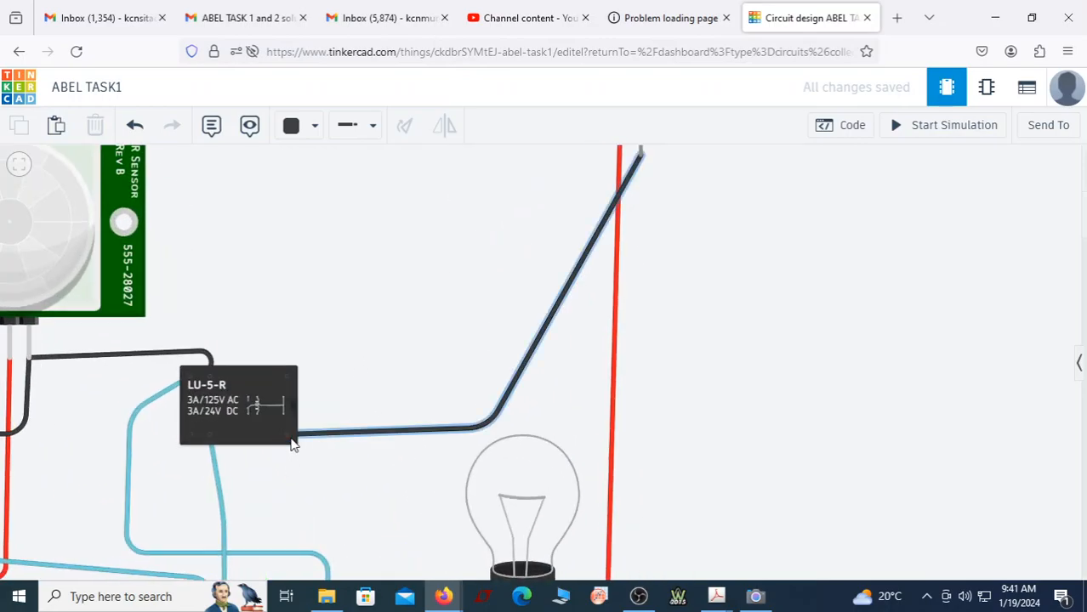
pyautogui.moveTo(757, 331); pyautogui.dragTo(764, 473)
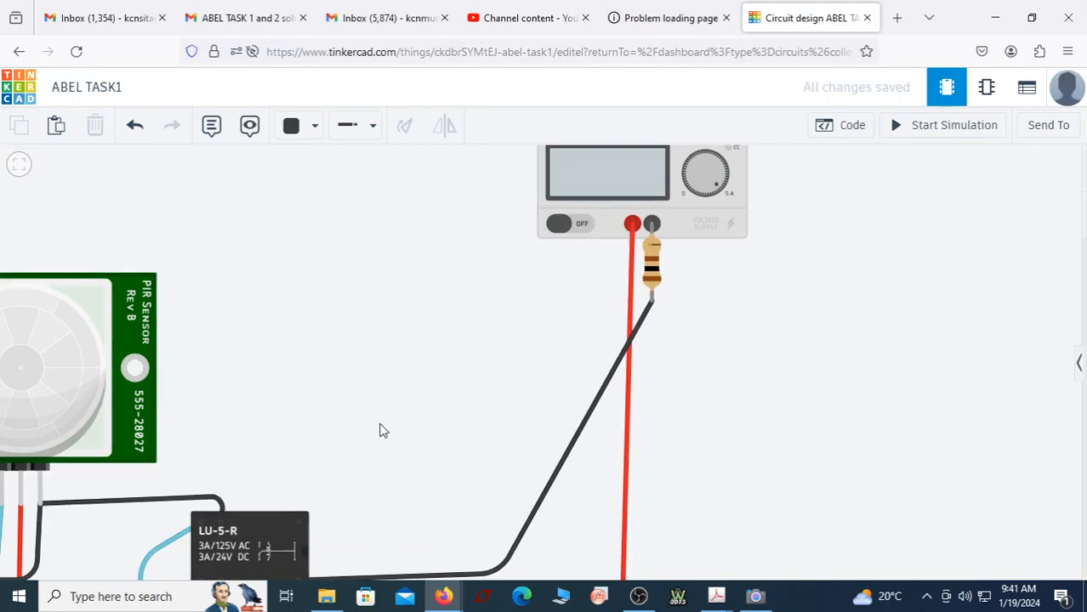
pyautogui.scroll(-5, 366, 449)
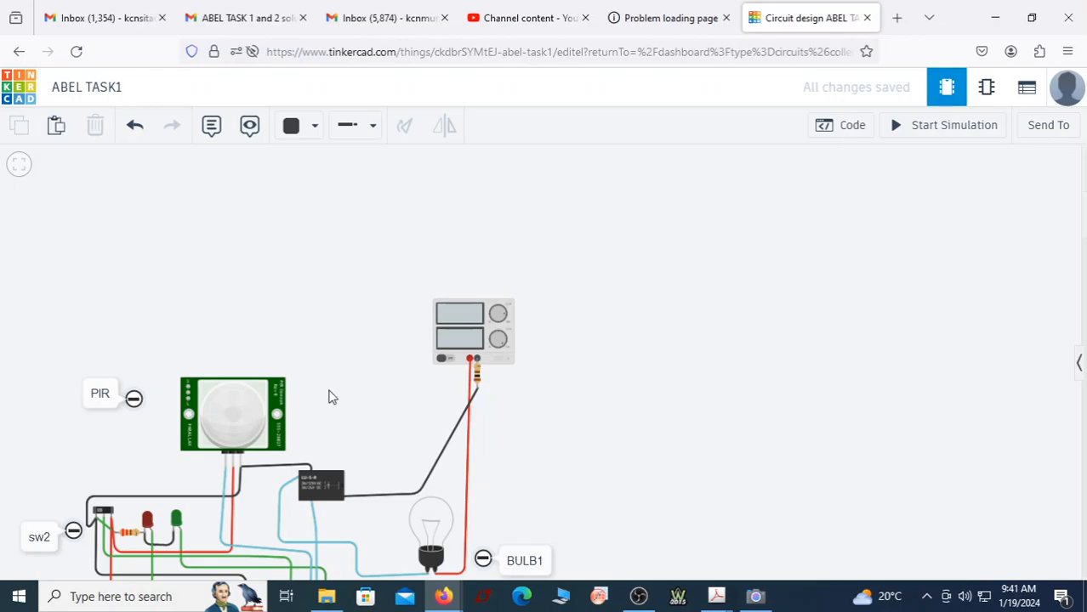
pyautogui.moveTo(336, 364); pyautogui.dragTo(488, 177)
pyautogui.scroll(3, 421, 235)
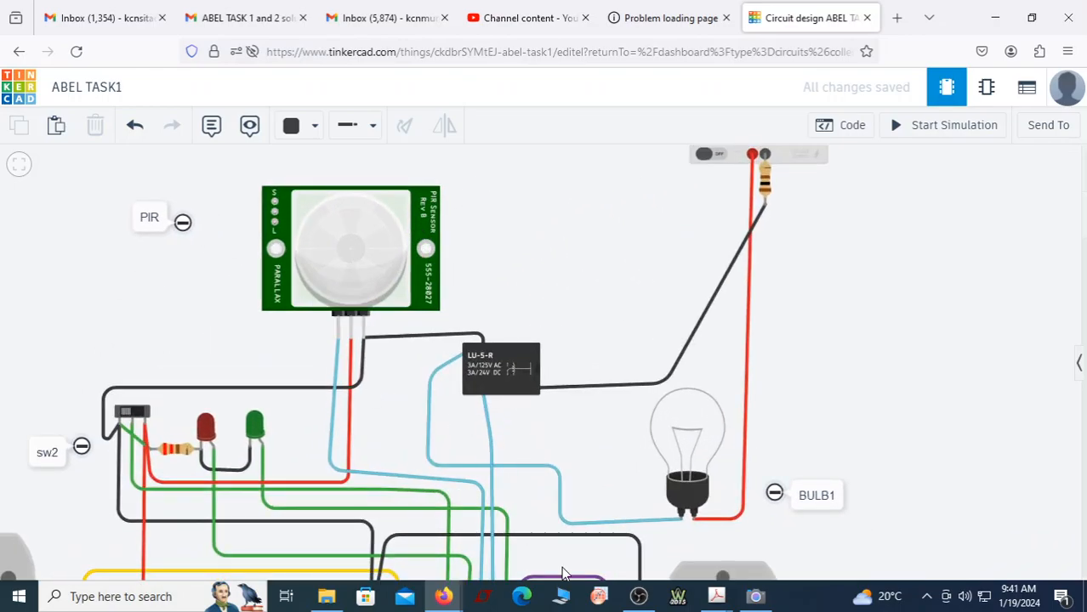
# Bring up the circuit diagram PDF again and compare its Arduino pin connections with the PIR sensor and relay wiring.
pyautogui.moveTo(717, 597)
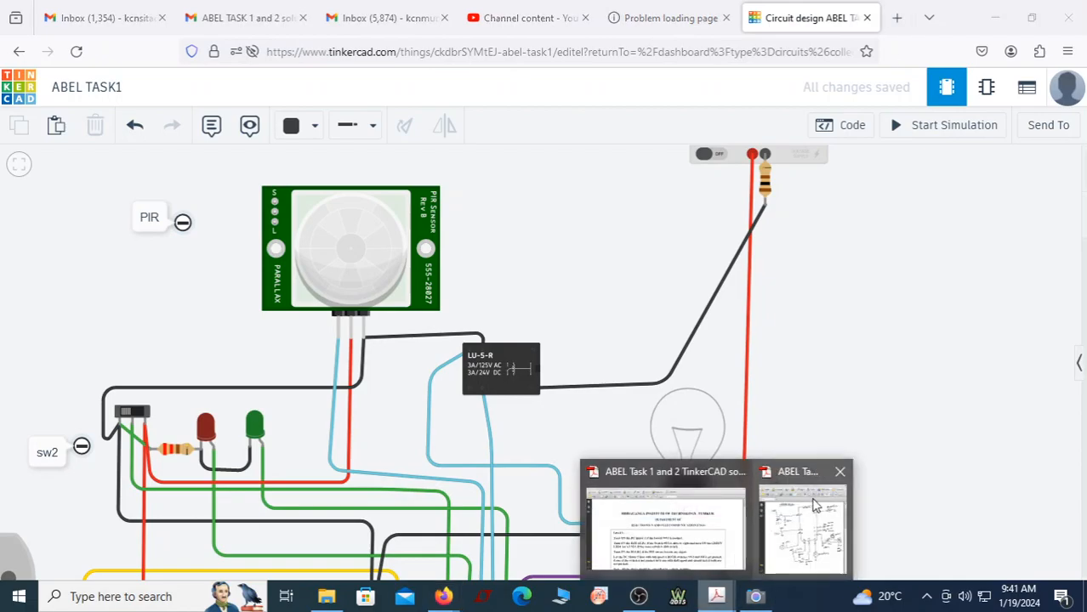
pyautogui.click(813, 507)
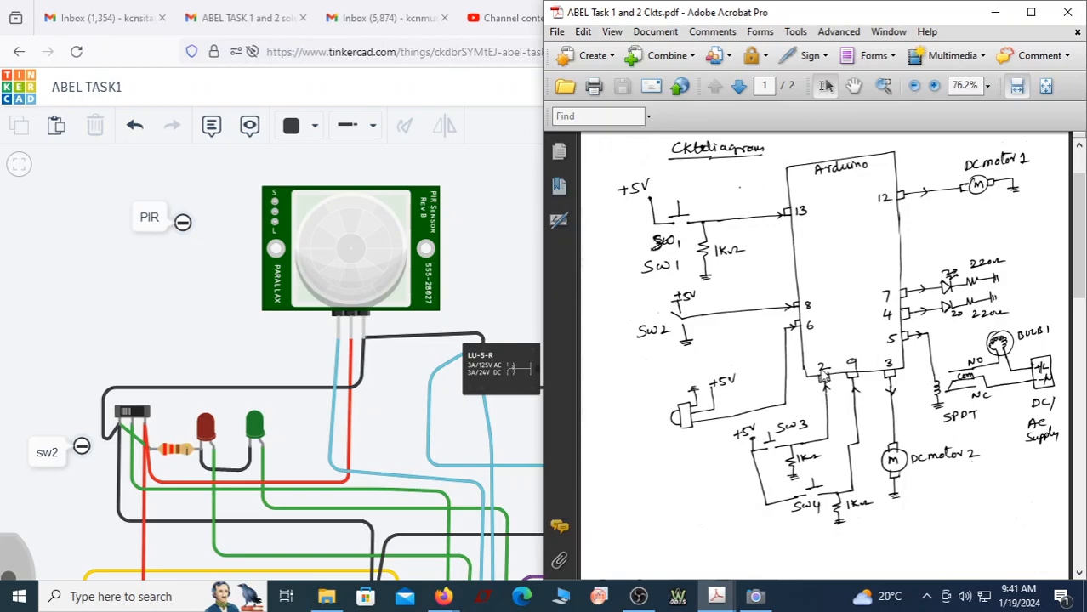
pyautogui.click(507, 258)
pyautogui.scroll(-3, 502, 258)
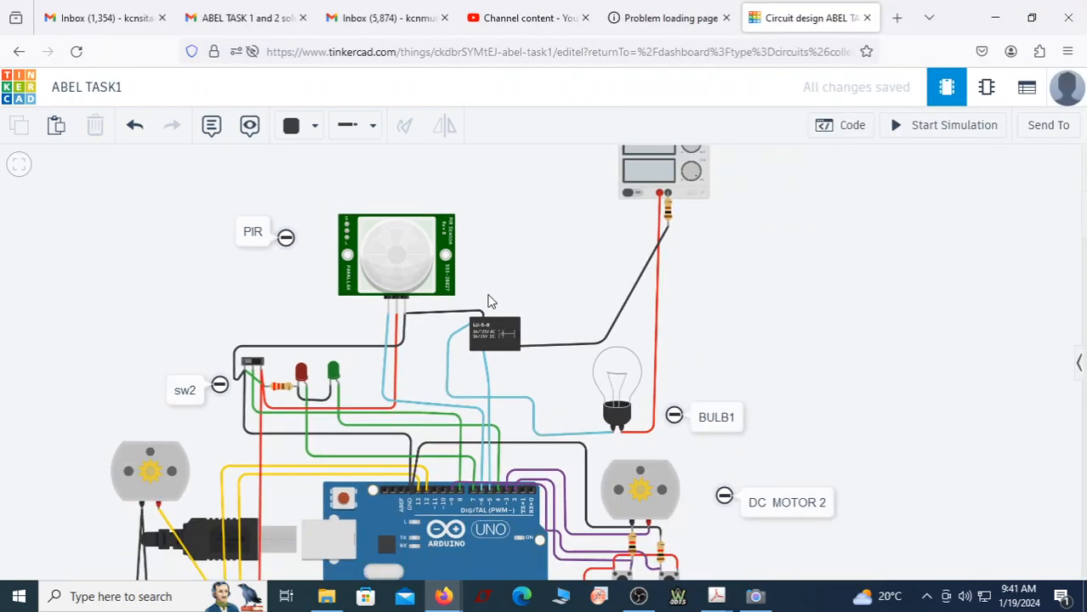
pyautogui.scroll(2, 477, 490)
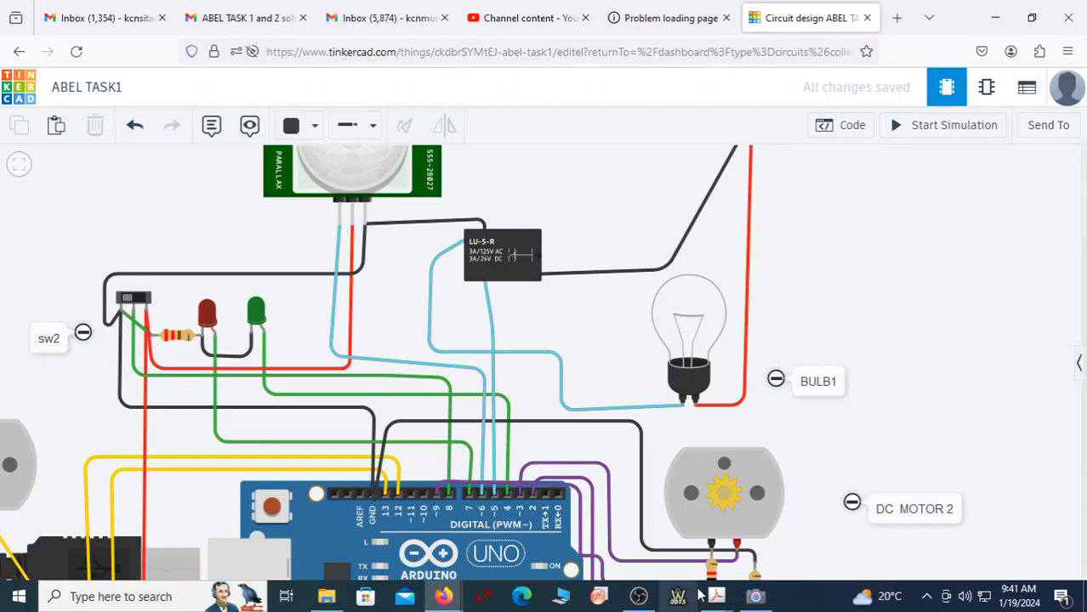
# Check the supply and SPDT relay connections in the circuit diagram PDF, and examine the LU-5-R relay's terminals up close in the circuit.
pyautogui.moveTo(717, 596)
pyautogui.click(832, 470)
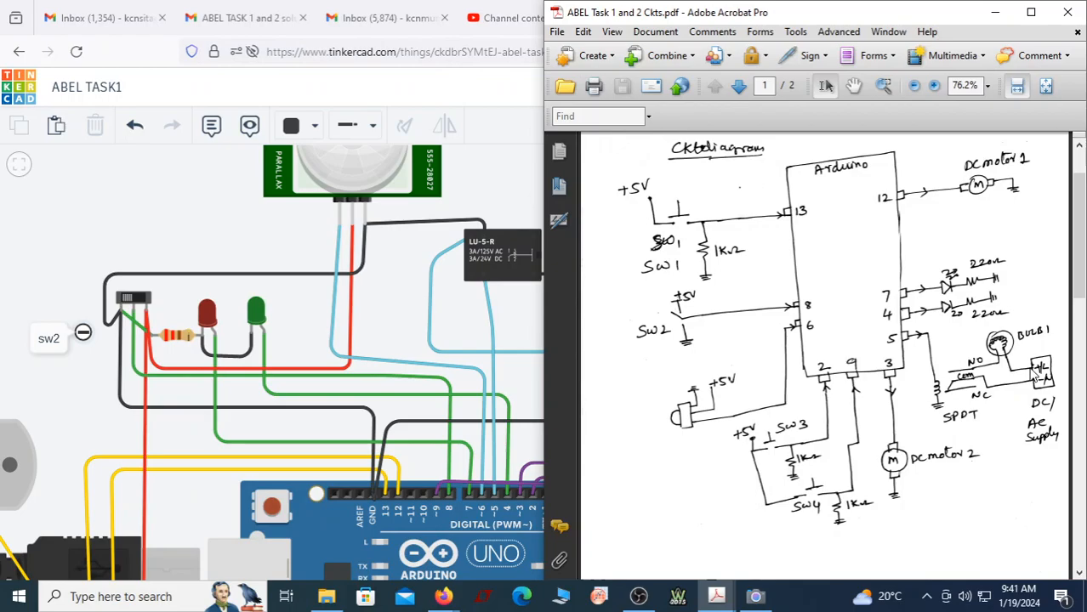
pyautogui.click(517, 205)
pyautogui.moveTo(778, 280); pyautogui.dragTo(738, 486)
pyautogui.moveTo(711, 451); pyautogui.dragTo(575, 427)
pyautogui.scroll(8, 34, 412)
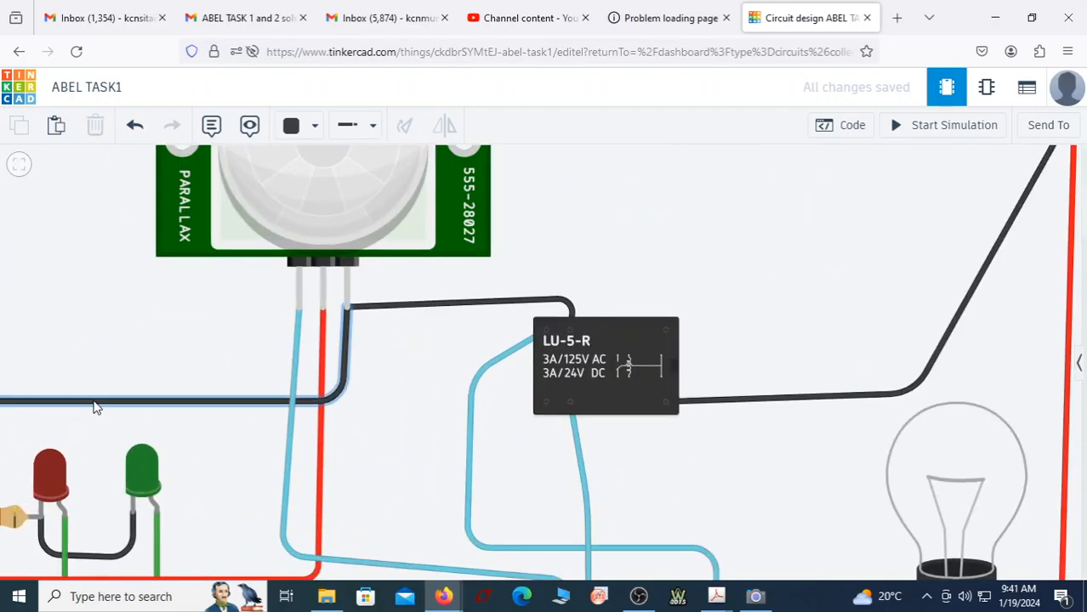
pyautogui.moveTo(655, 388); pyautogui.dragTo(233, 436)
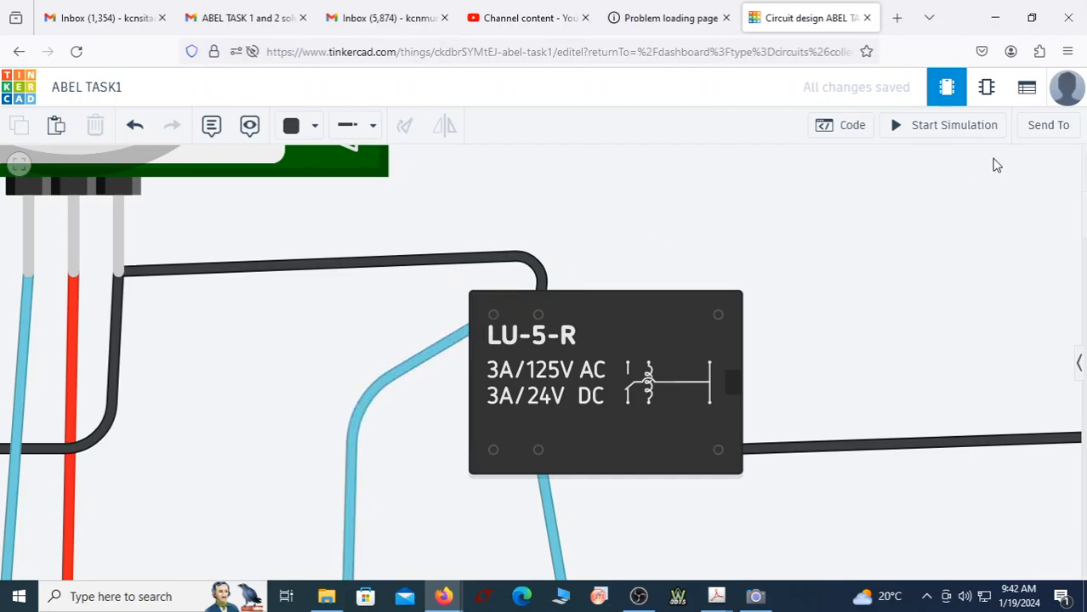
# Start the simulation and inspect the PIR sensor's detection zone together with the whole circuit.
pyautogui.click(921, 127)
pyautogui.scroll(-4, 766, 305)
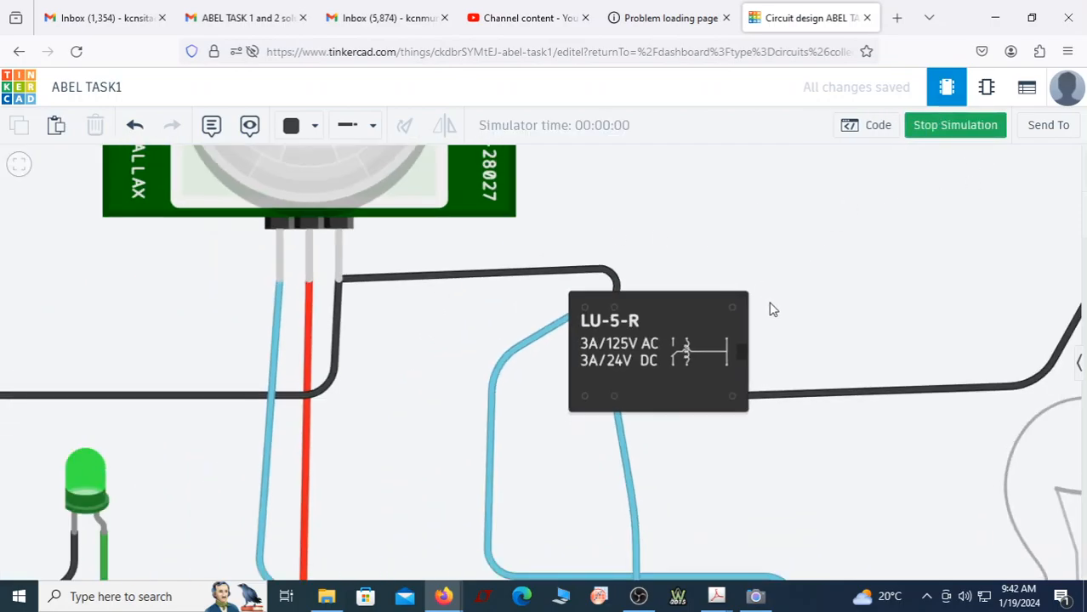
pyautogui.scroll(-4, 799, 320)
pyautogui.moveTo(860, 213); pyautogui.dragTo(859, 252)
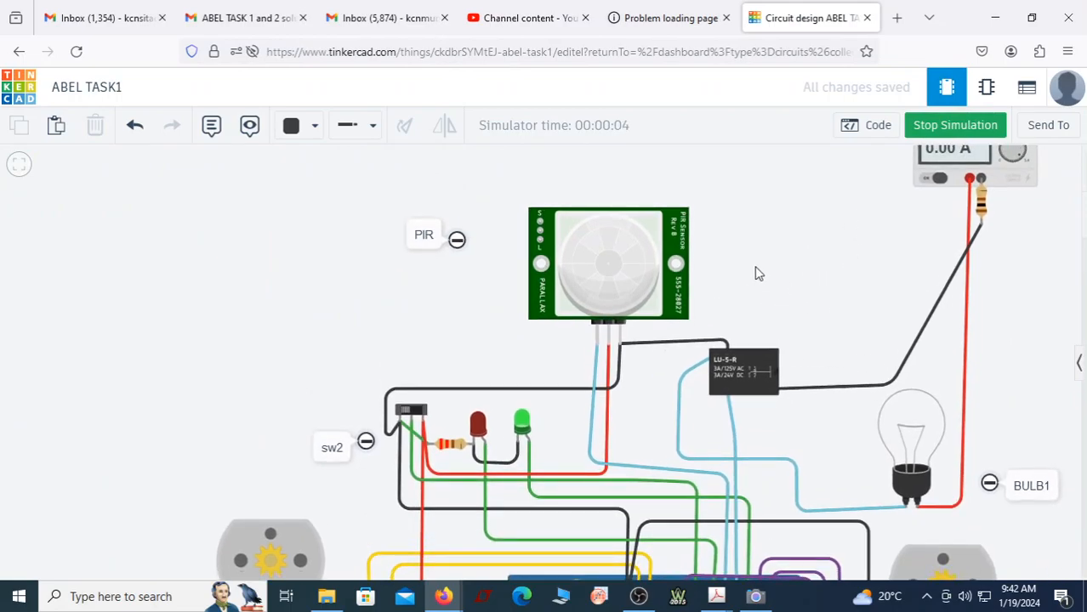
pyautogui.click(674, 225)
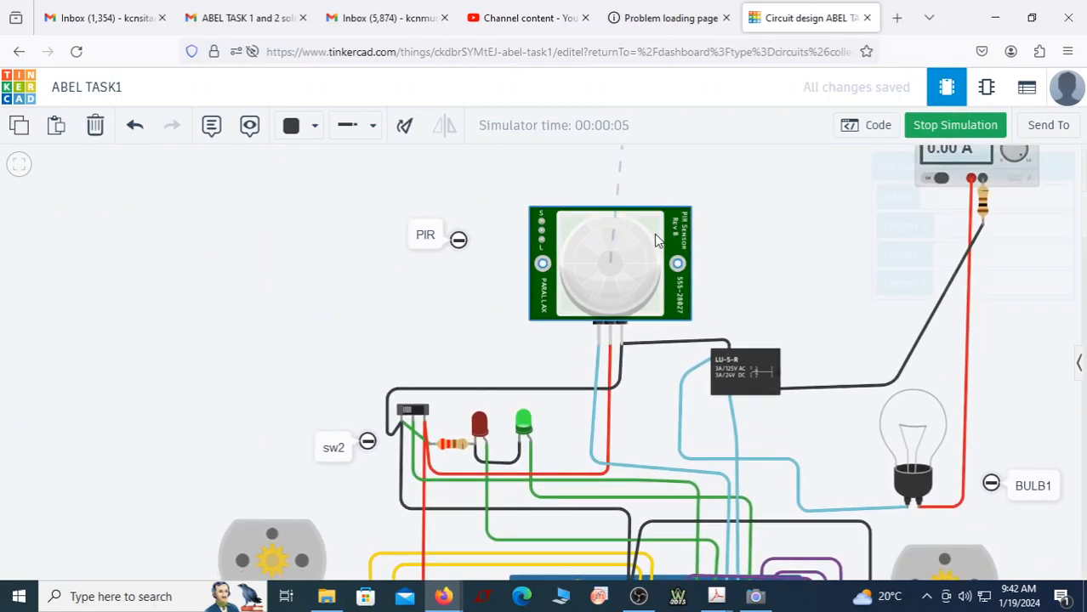
pyautogui.scroll(-2, 749, 261)
pyautogui.scroll(-3, 744, 243)
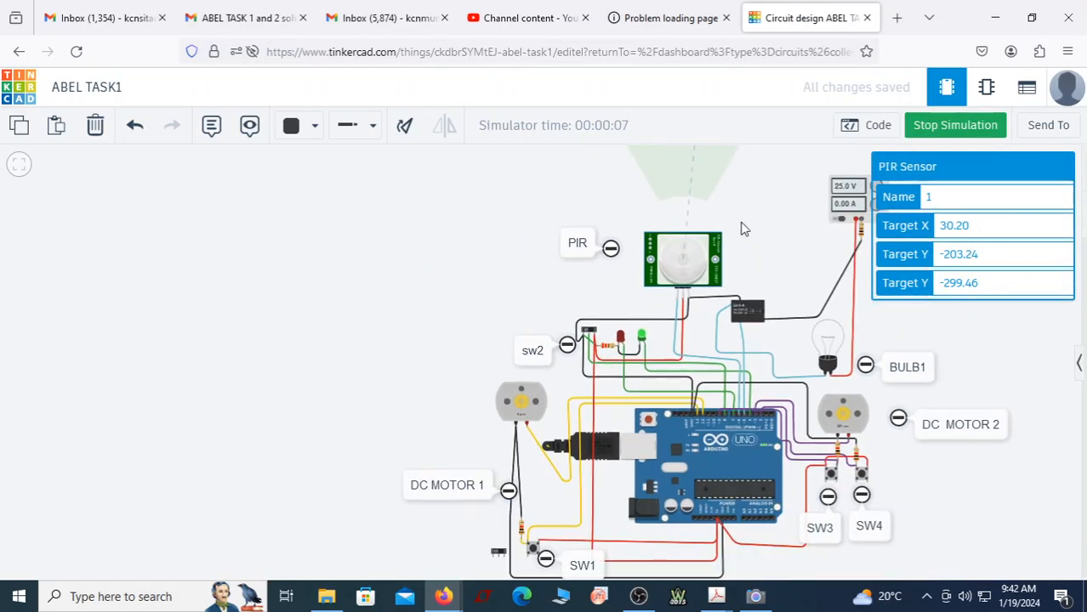
pyautogui.click(771, 235)
pyautogui.scroll(2, 754, 321)
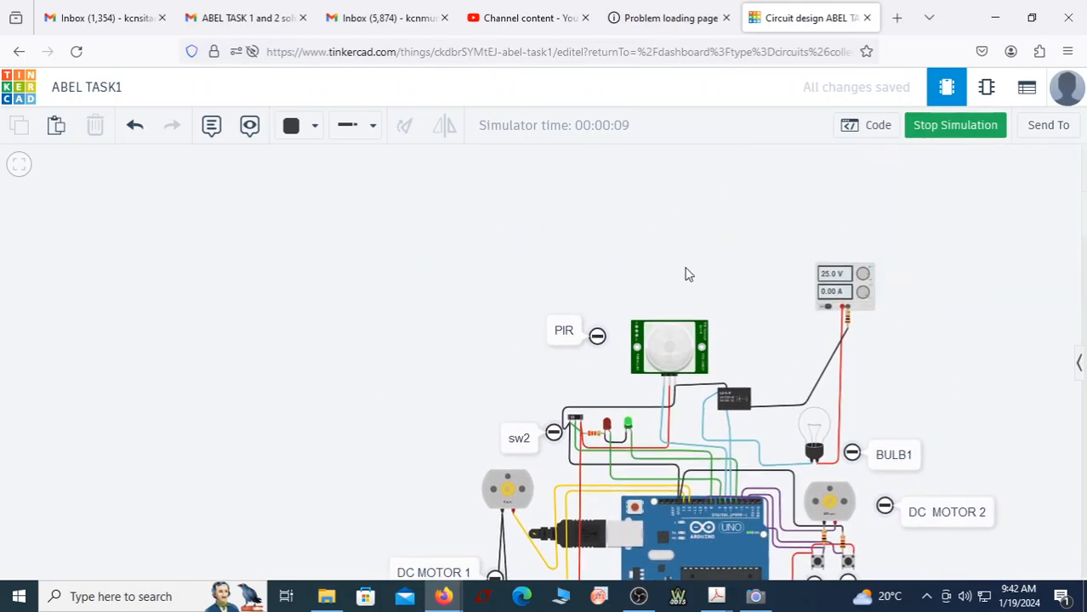
# Select the PIR sensor and move its target around inside the detection zone to test BULB1.
pyautogui.click(651, 343)
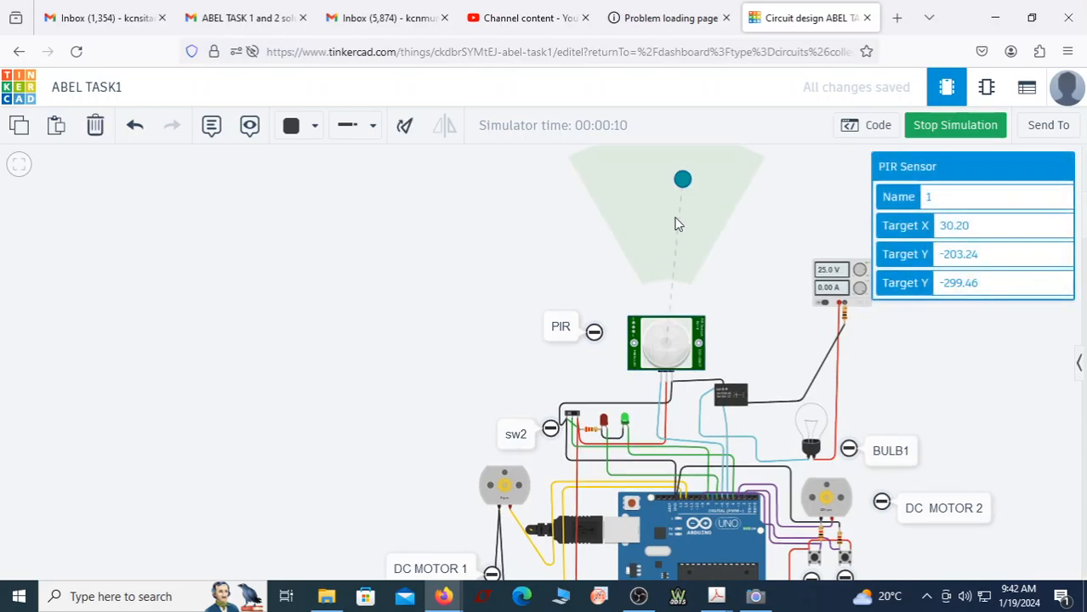
pyautogui.moveTo(682, 179)
pyautogui.mouseDown()
pyautogui.moveTo(672, 177)
pyautogui.moveTo(689, 184)
pyautogui.moveTo(677, 199)
pyautogui.mouseUp()
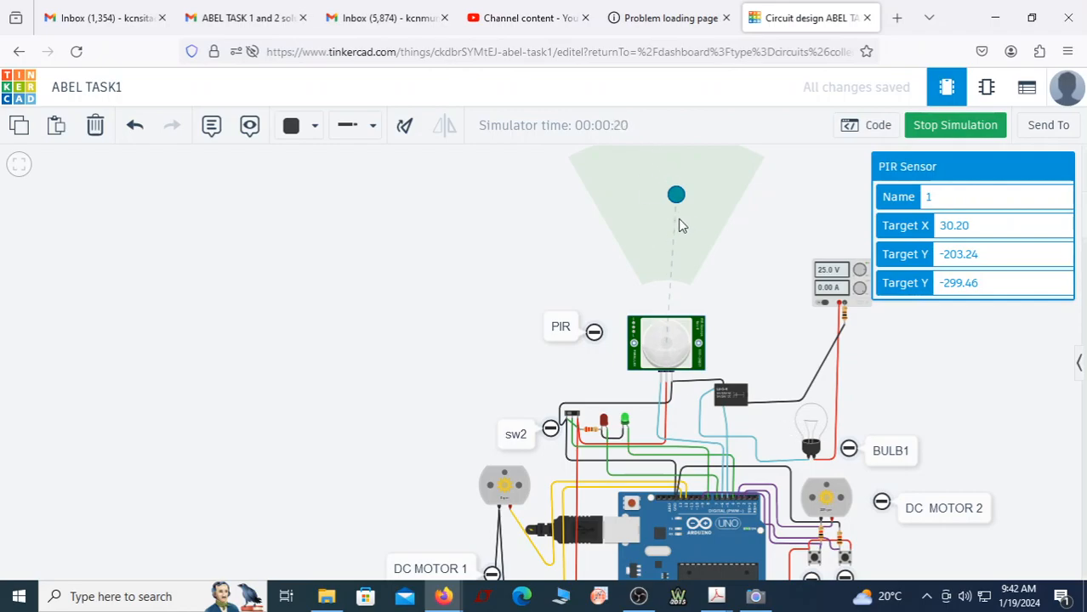
pyautogui.moveTo(675, 196); pyautogui.dragTo(655, 202)
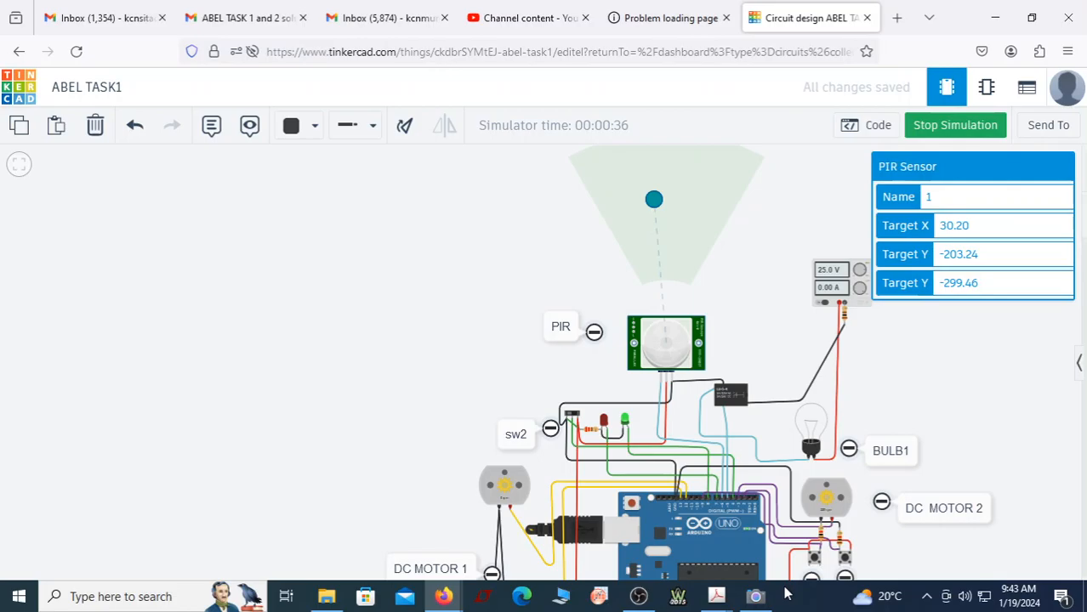
# Switch to the Camera app to view the hand-drawn push-button sketches, and return to the running Tinkercad simulation.
pyautogui.click(759, 600)
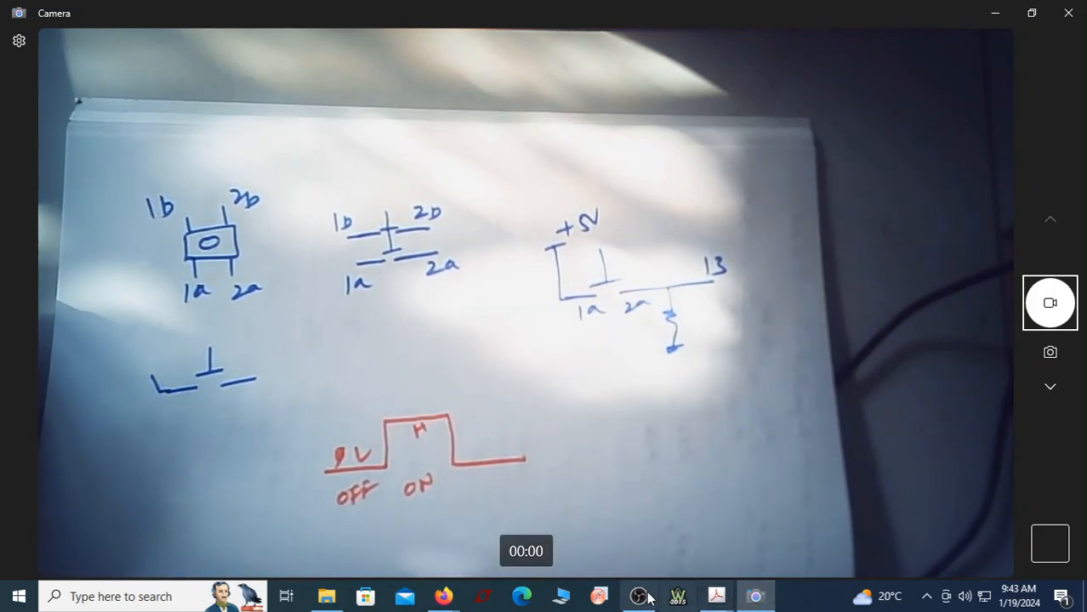
pyautogui.moveTo(444, 596)
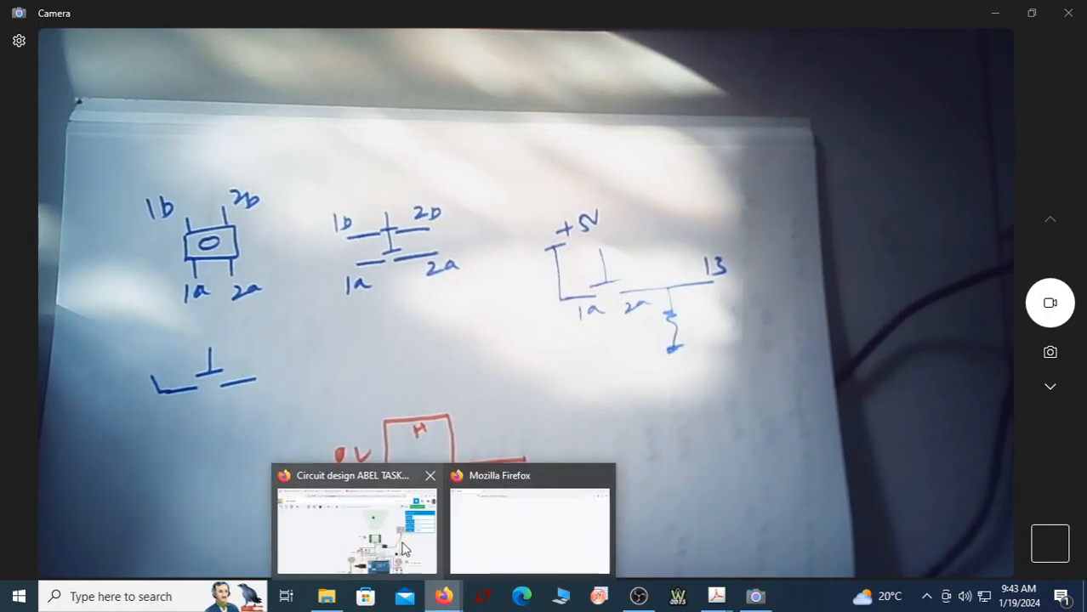
pyautogui.click(413, 553)
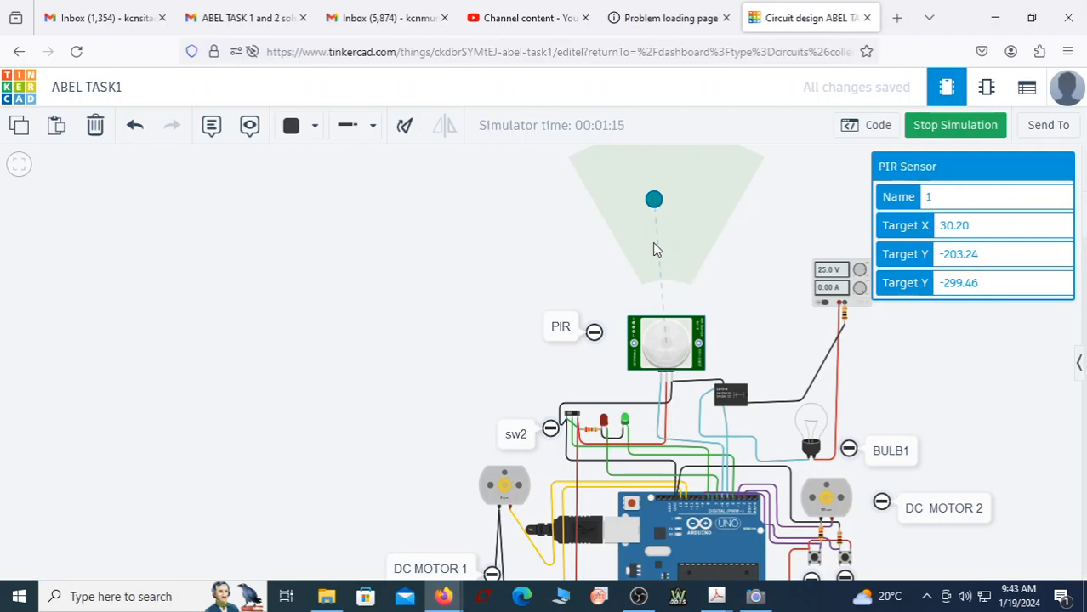
# Shift the PIR sensor's target in short moves inside the detection zone to trigger BULB1.
pyautogui.moveTo(653, 199); pyautogui.dragTo(663, 192)
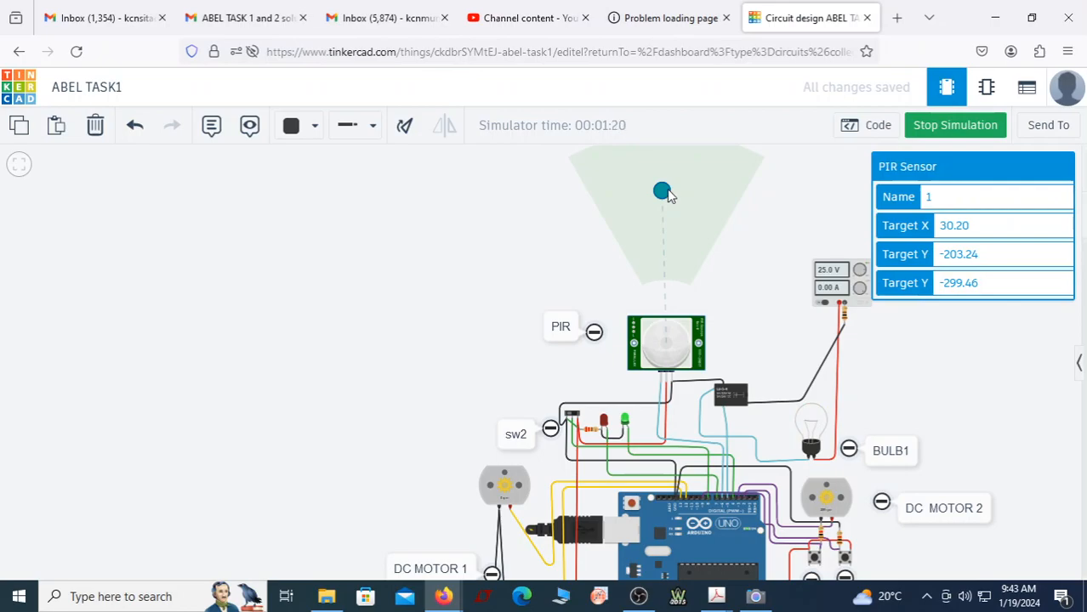
pyautogui.moveTo(665, 196); pyautogui.dragTo(685, 196)
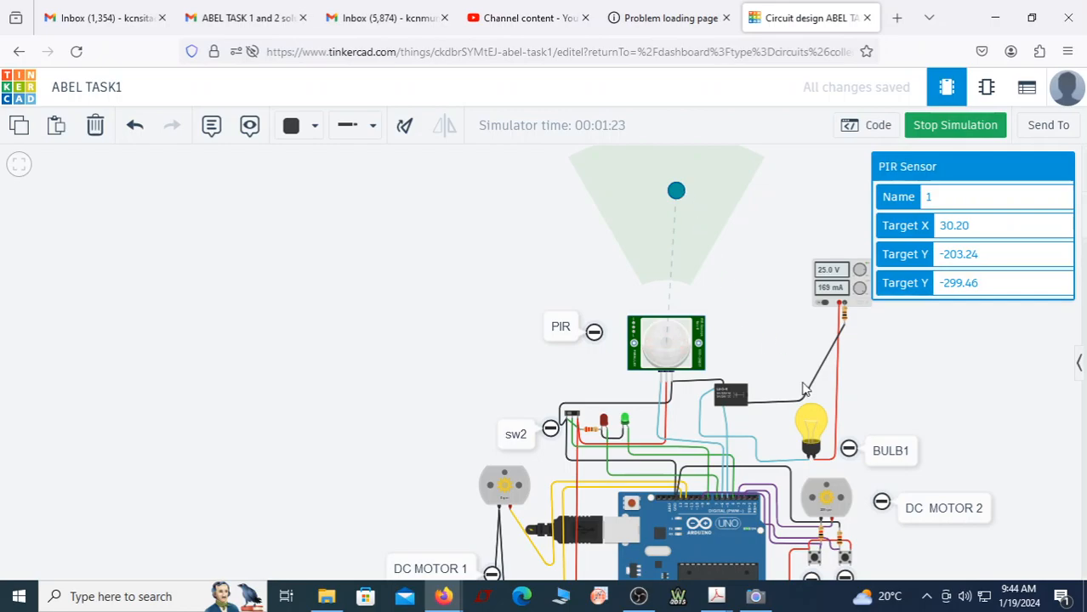
pyautogui.moveTo(668, 197); pyautogui.dragTo(685, 188)
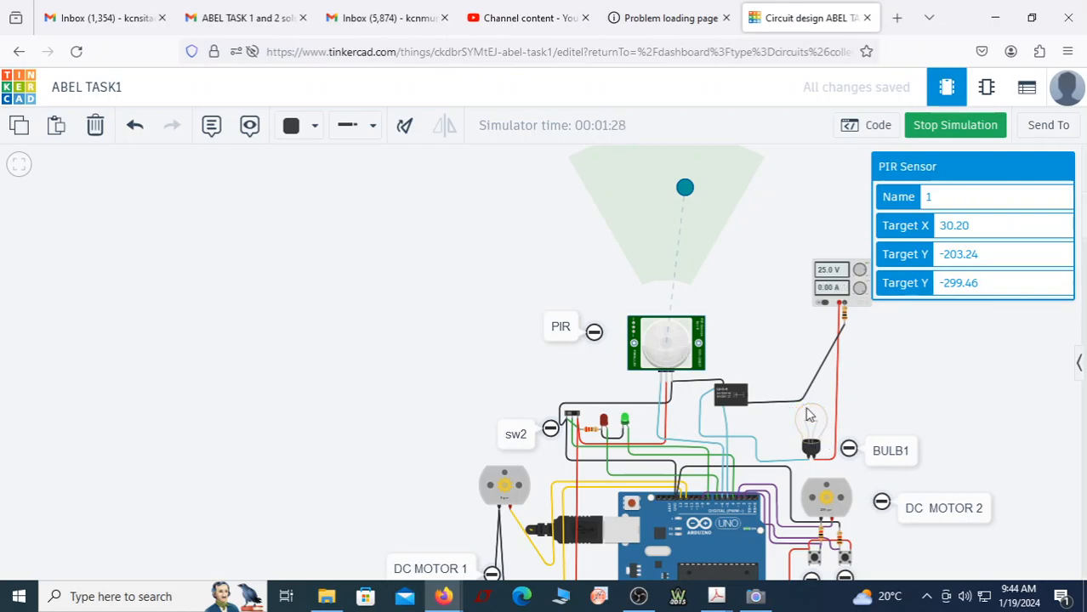
# Move the PIR target outside the detection zone and back inside it to compare BULB1's response.
pyautogui.moveTo(684, 187); pyautogui.dragTo(789, 222)
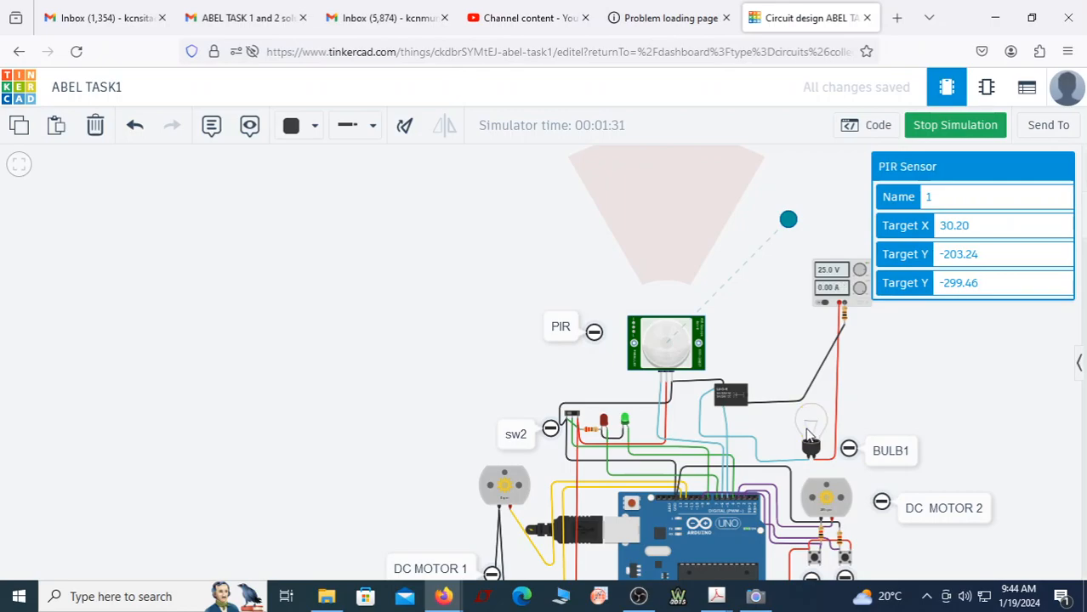
pyautogui.moveTo(786, 223)
pyautogui.mouseDown()
pyautogui.moveTo(793, 214)
pyautogui.moveTo(789, 240)
pyautogui.mouseUp()
pyautogui.moveTo(784, 277); pyautogui.dragTo(699, 209)
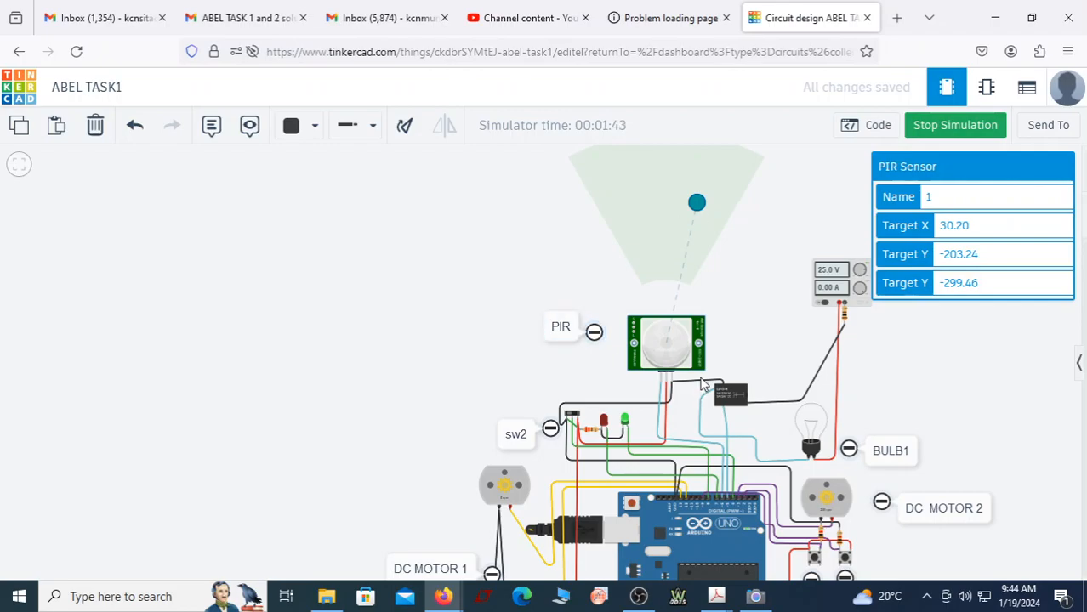
pyautogui.moveTo(698, 205); pyautogui.dragTo(672, 191)
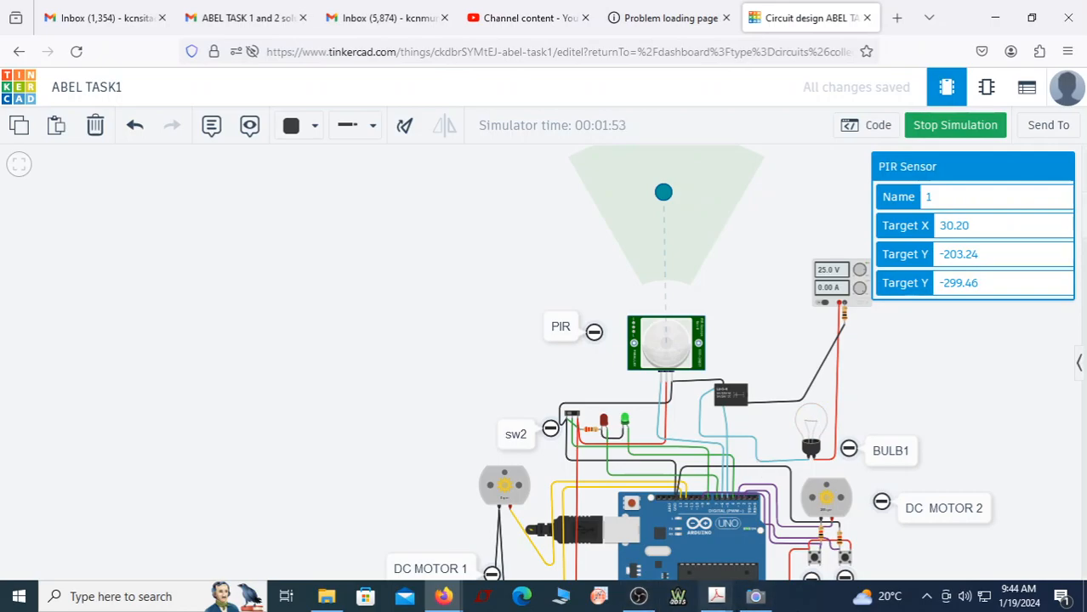
# Switch to Adobe Acrobat and review the Level 1 task requirements on page 1 of the ABEL Task 1 and 2 TinkerCAD solutions PDF.
pyautogui.moveTo(718, 596)
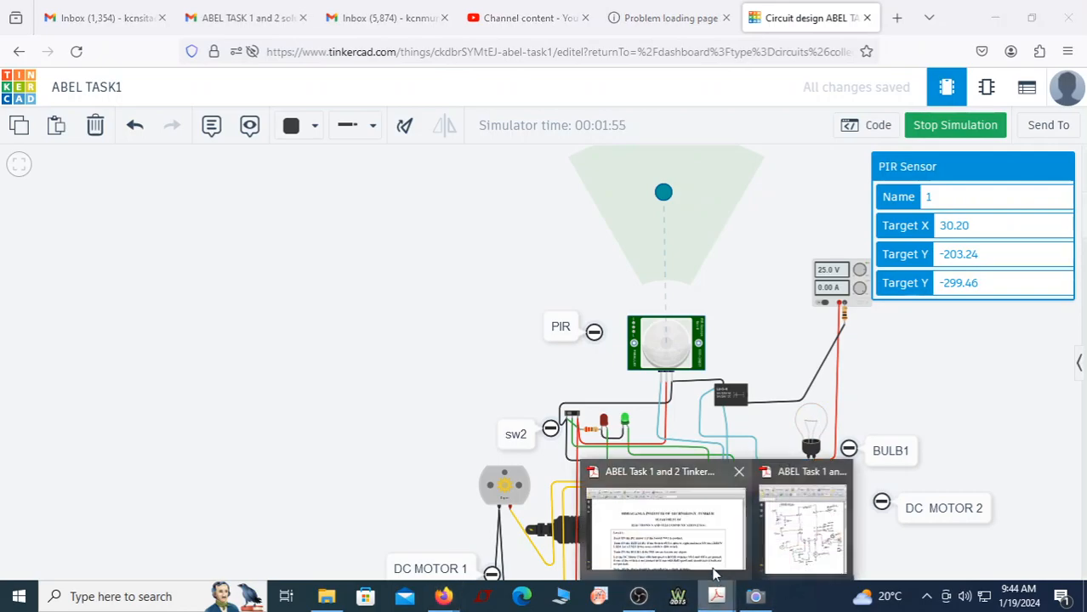
pyautogui.click(703, 545)
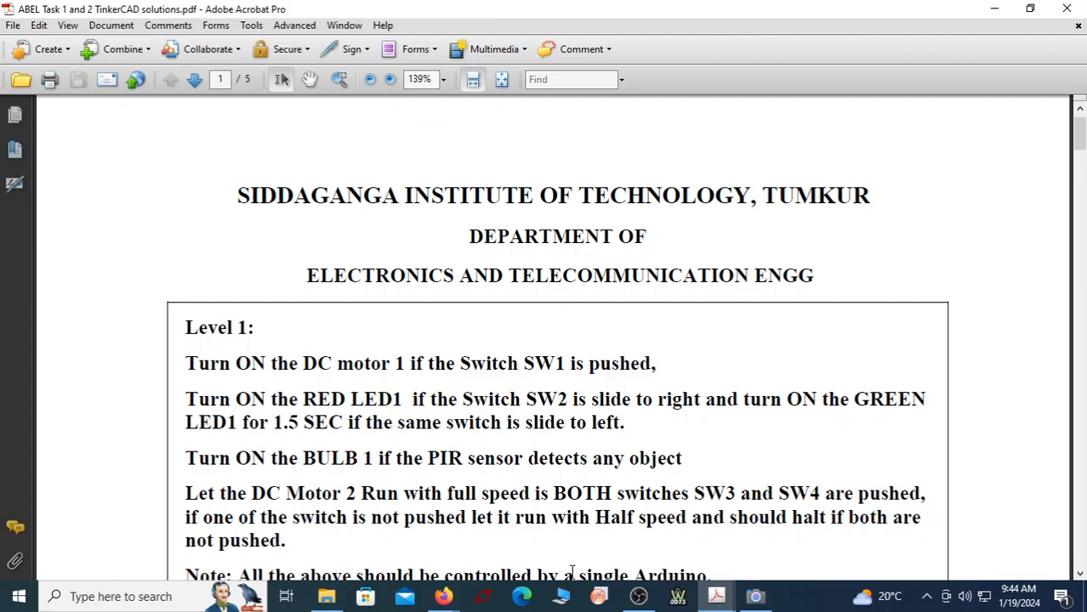
pyautogui.moveTo(636, 603)
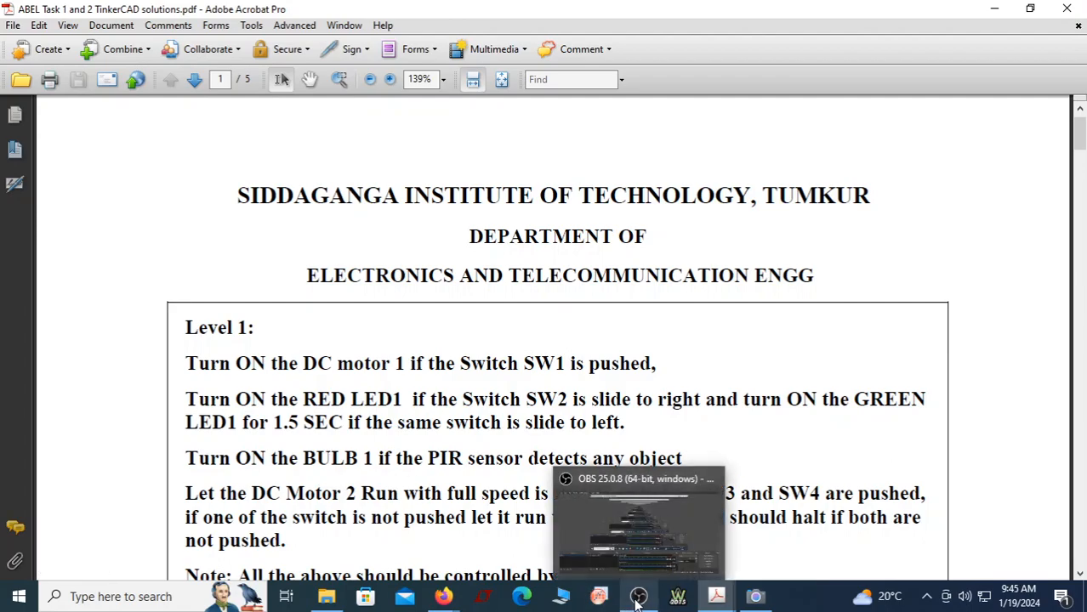